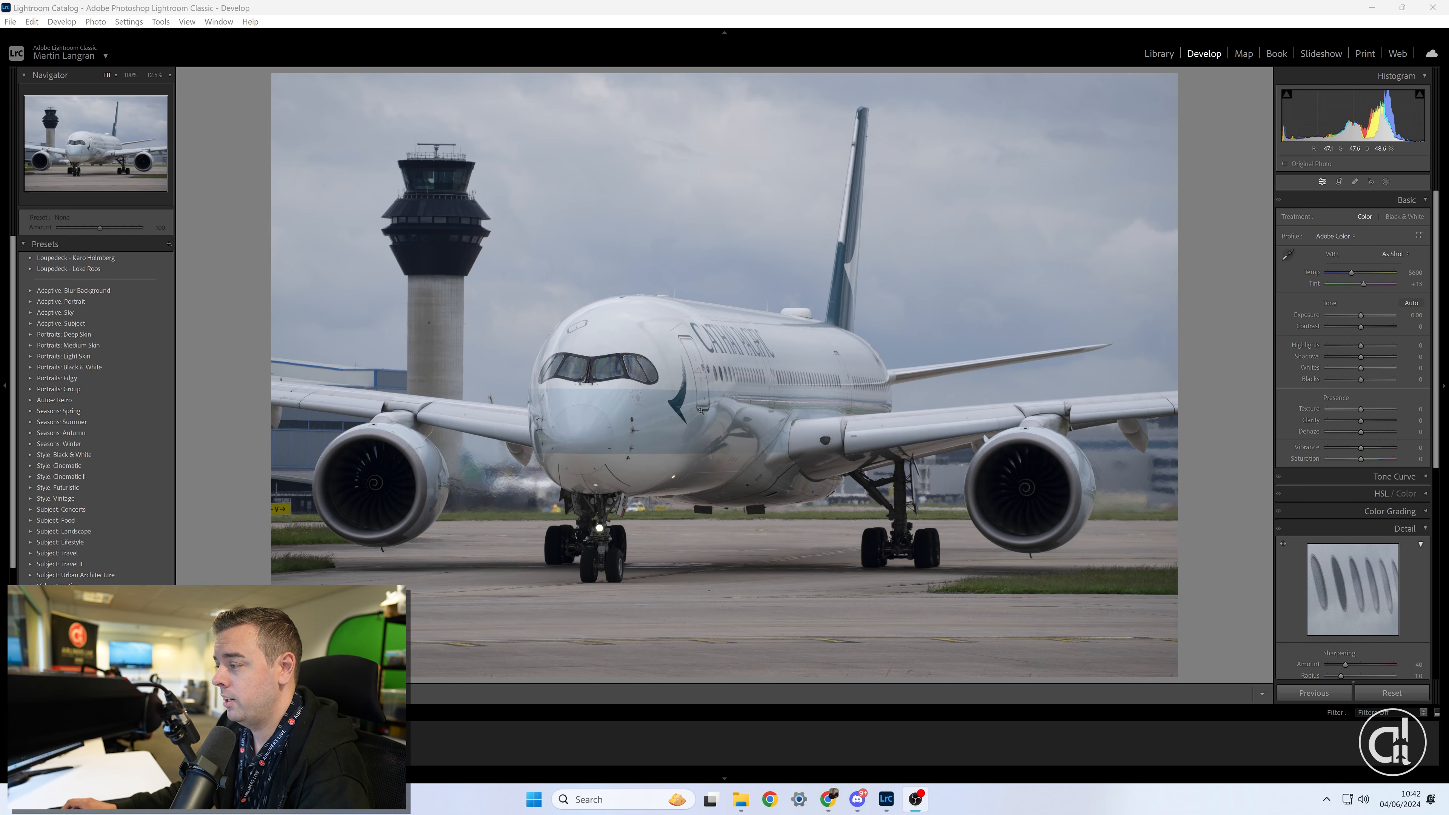
Inspect the aircraft at 100% zoom, covering the fuselage, underside, landing gear, wings and engine, and return to the full view
click(703, 337)
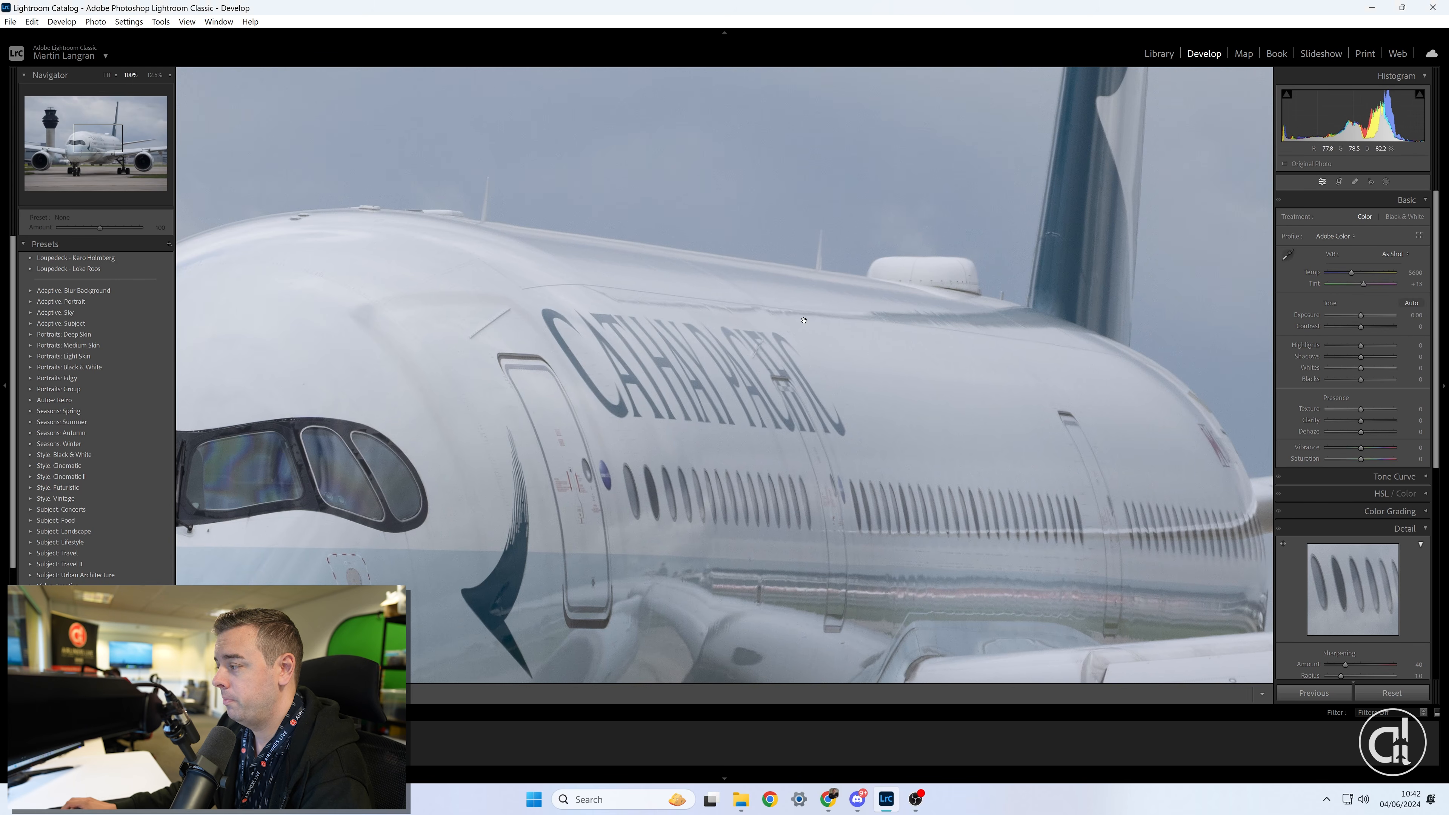
drag(536, 502, 881, 320)
drag(593, 518, 631, 291)
drag(936, 251, 440, 309)
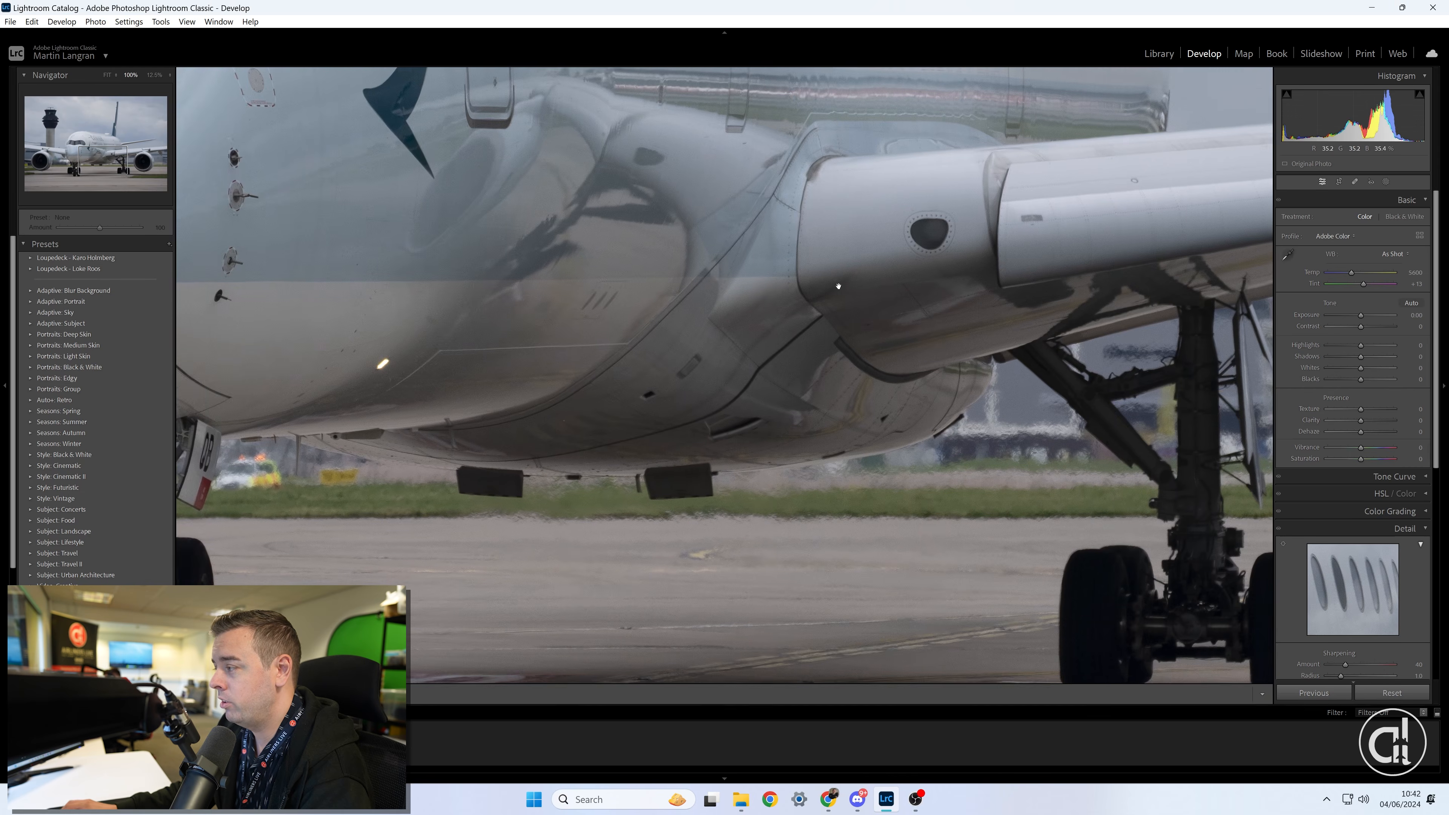
drag(930, 281, 449, 350)
drag(1198, 148, 577, 341)
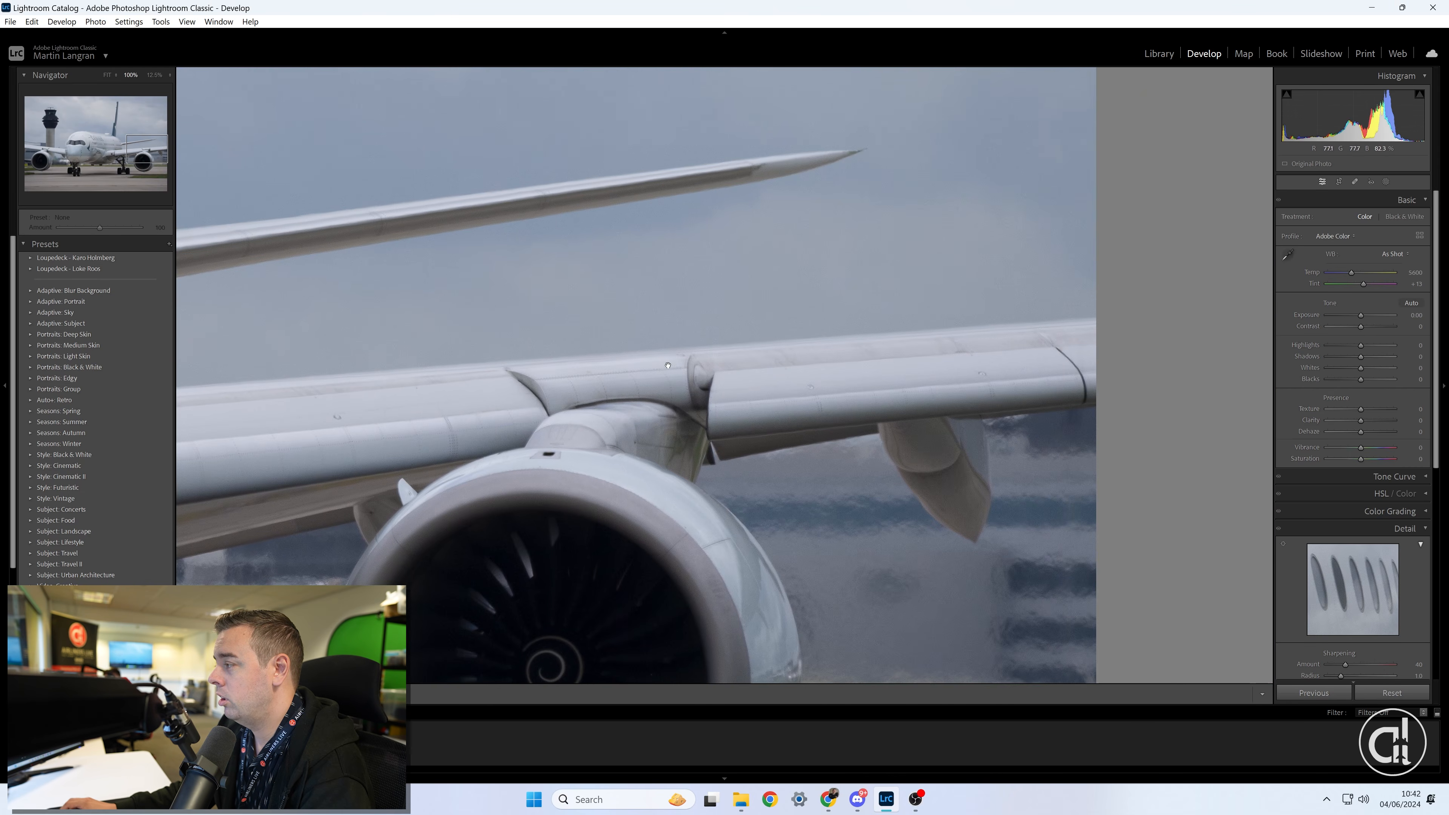
click(659, 306)
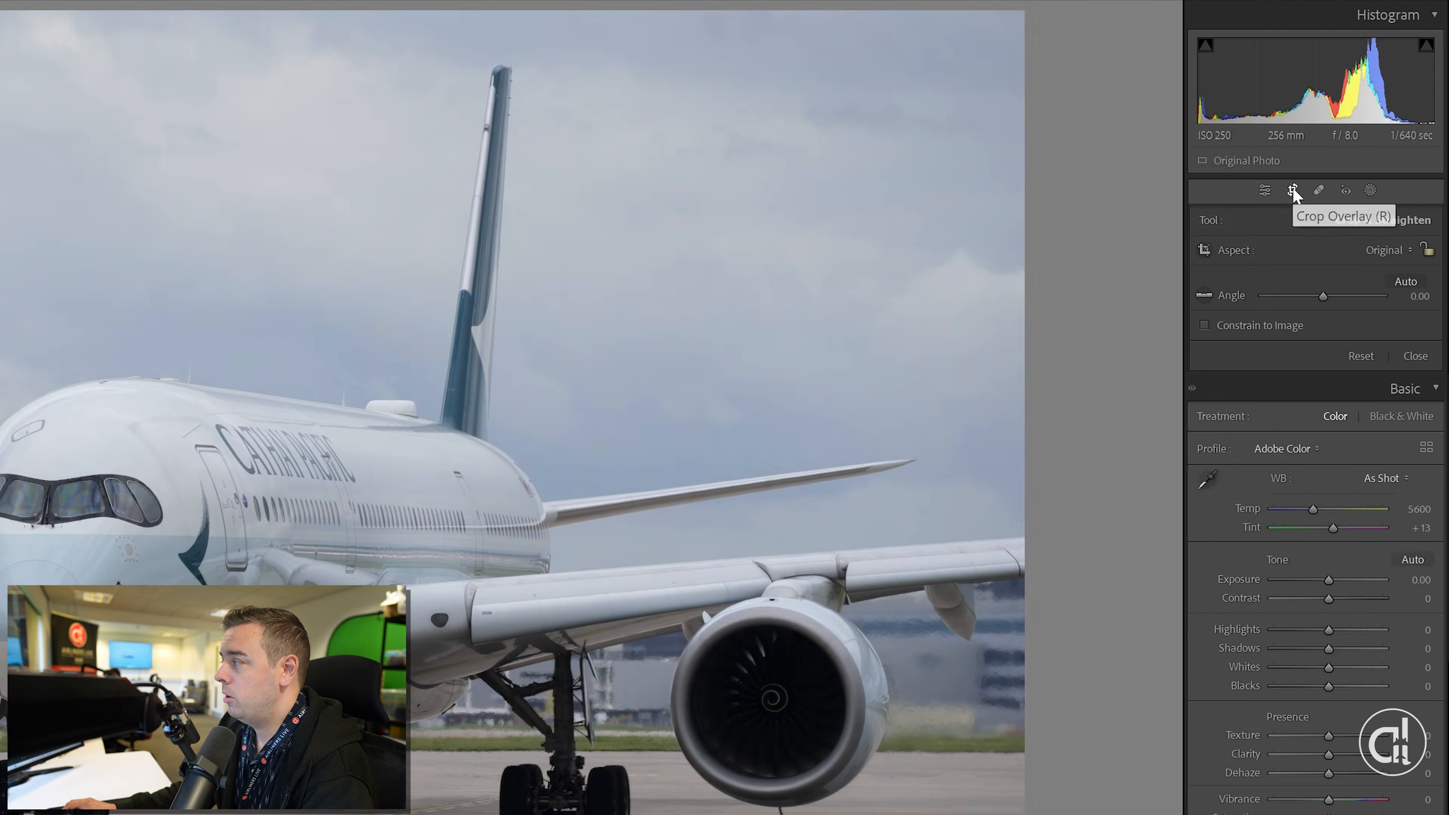
Crop the photo slightly tighter at the original aspect ratio, positioning the aircraft and control tower within the frame
click(1292, 190)
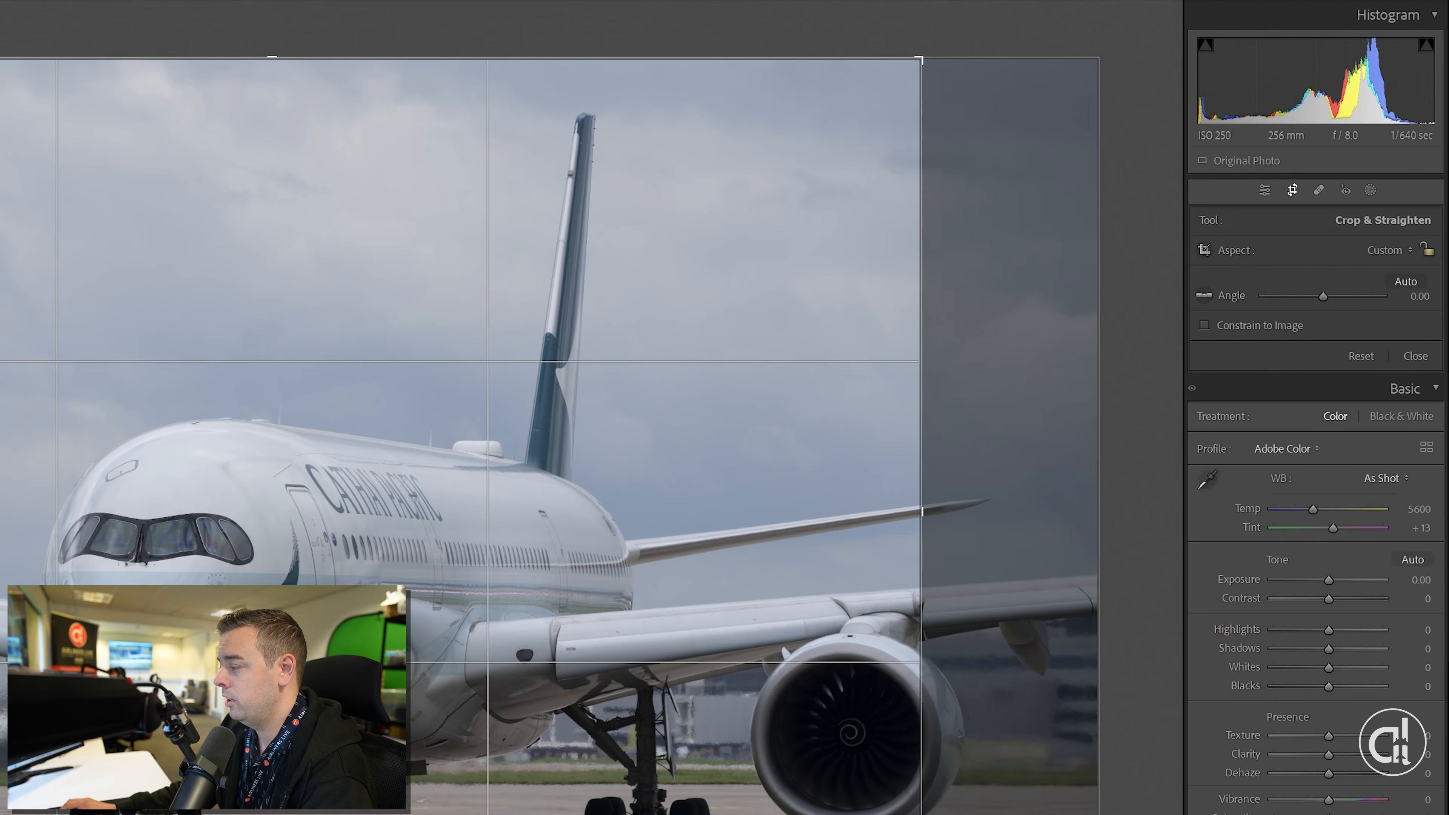
mouse_move(1114, 650)
mouse_down()
mouse_move(1183, 682)
mouse_move(1120, 649)
mouse_up()
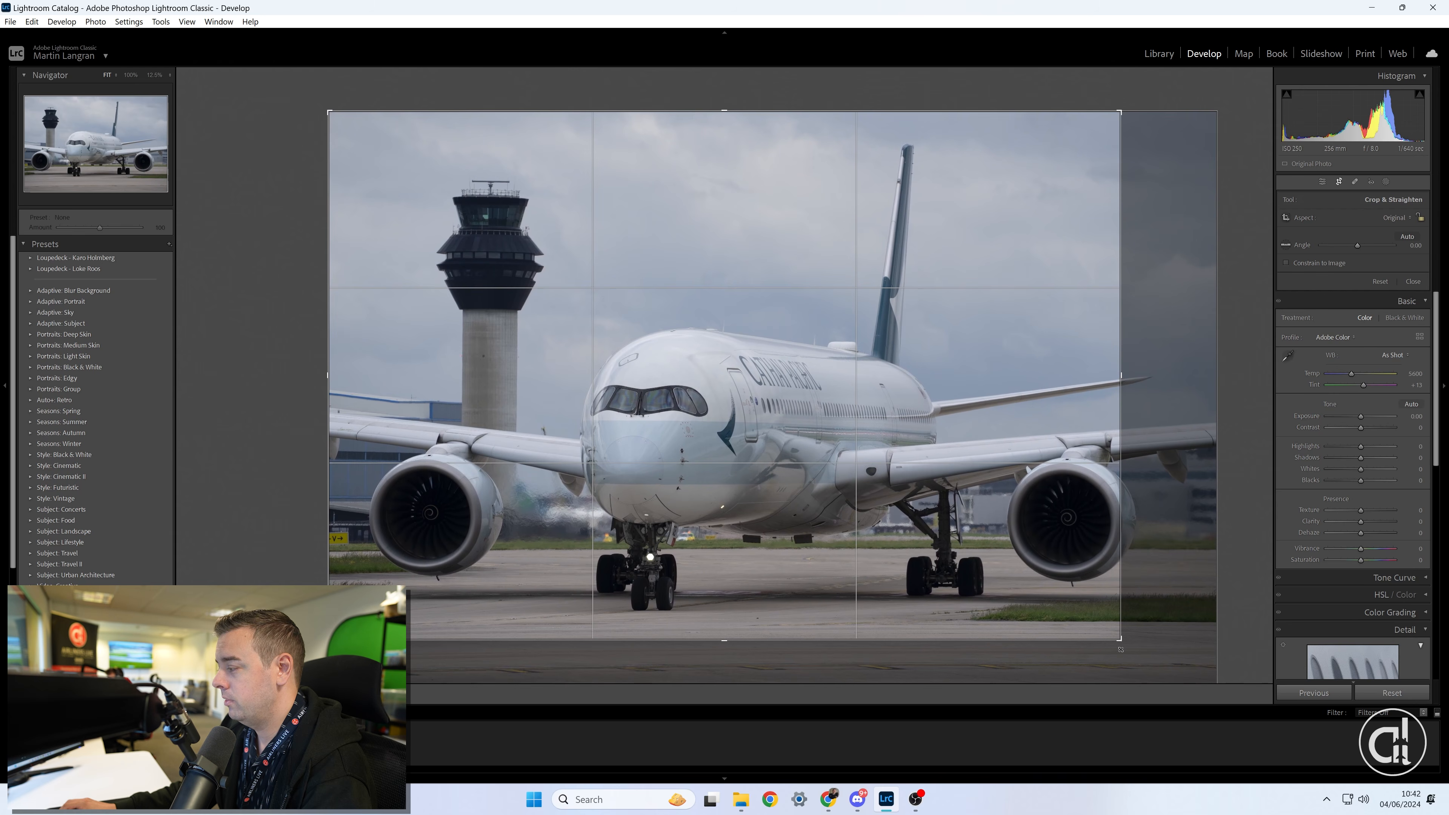
drag(936, 550, 904, 534)
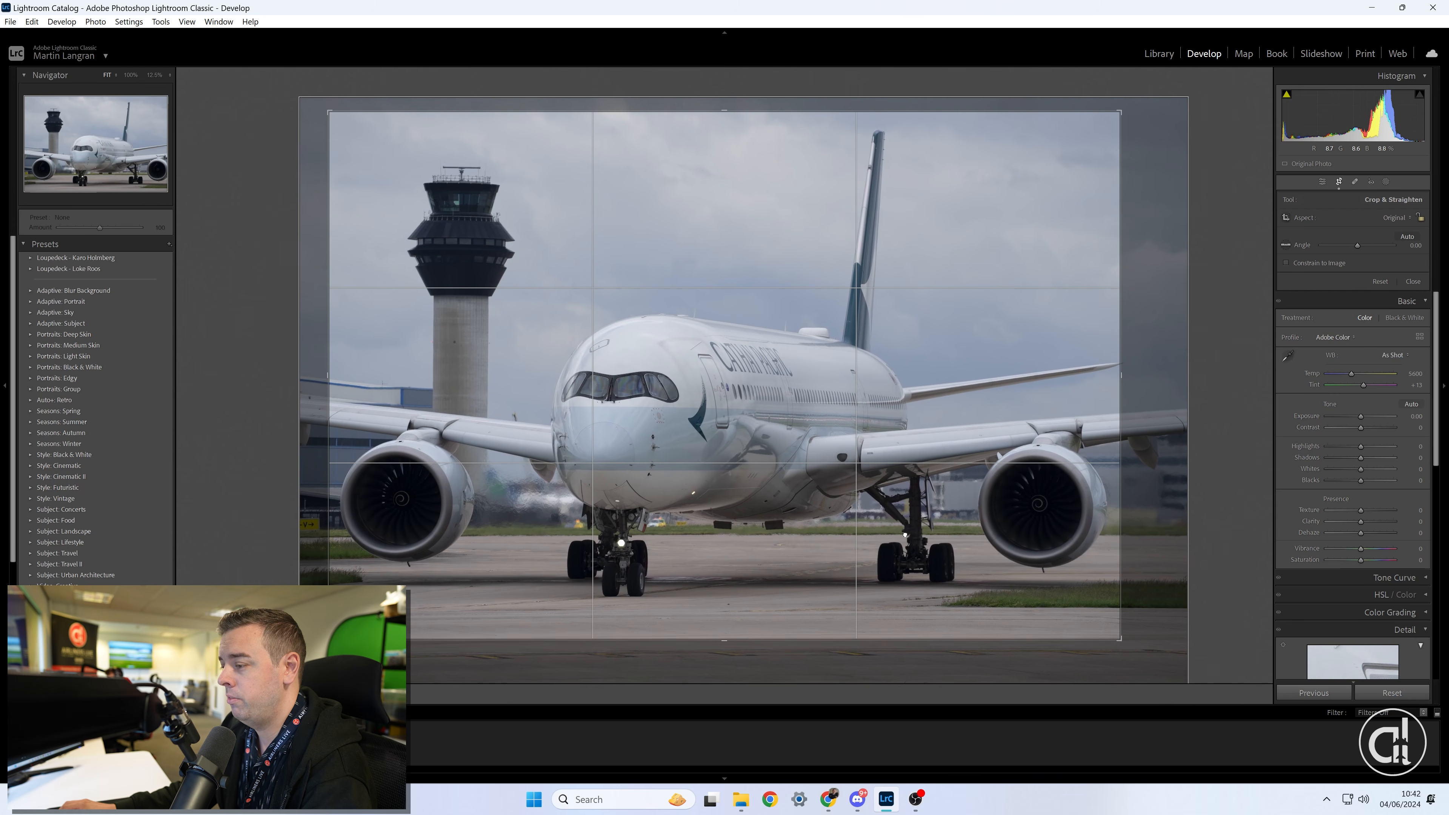
drag(1120, 639, 1143, 655)
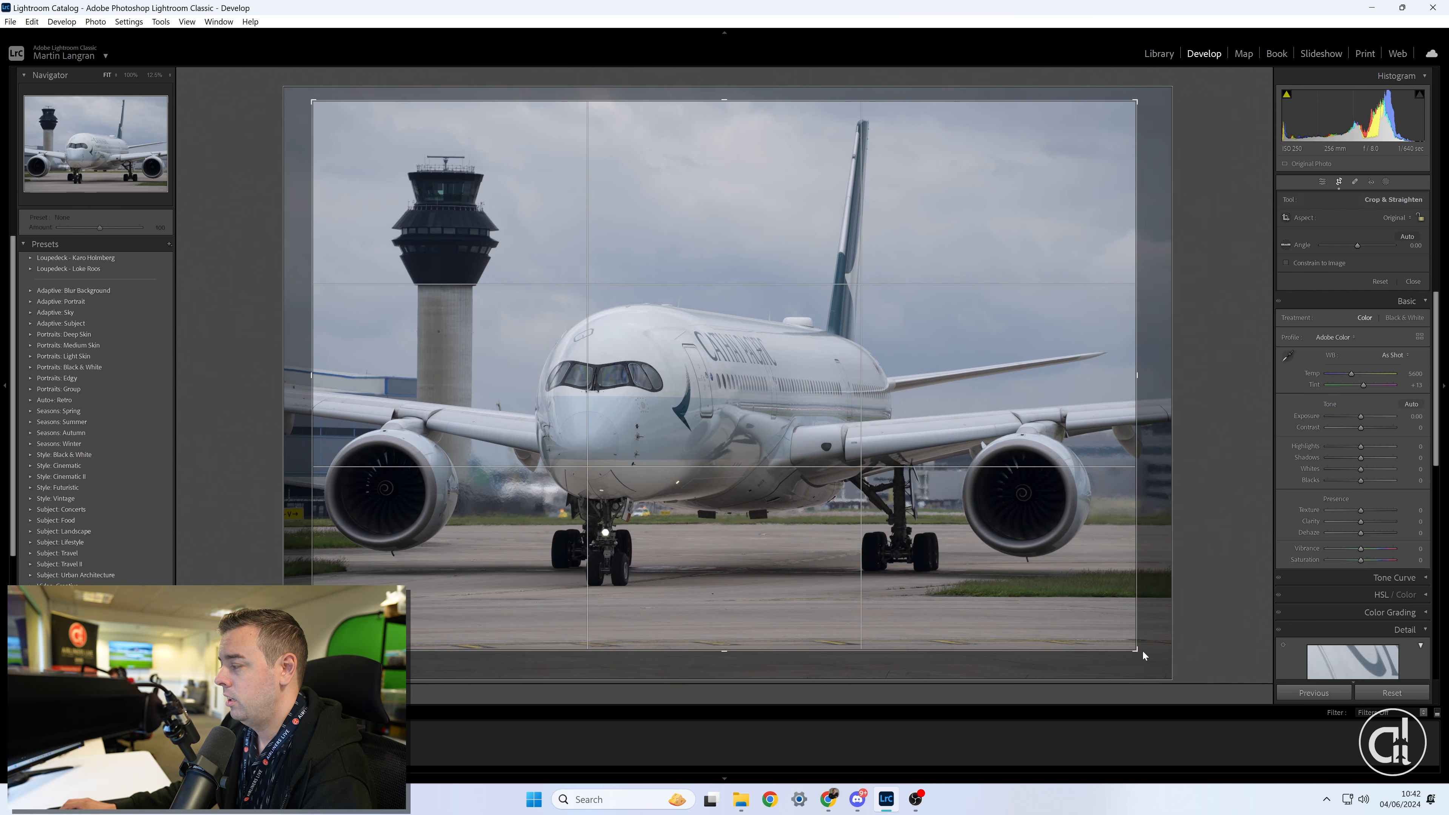
drag(1022, 589, 1025, 590)
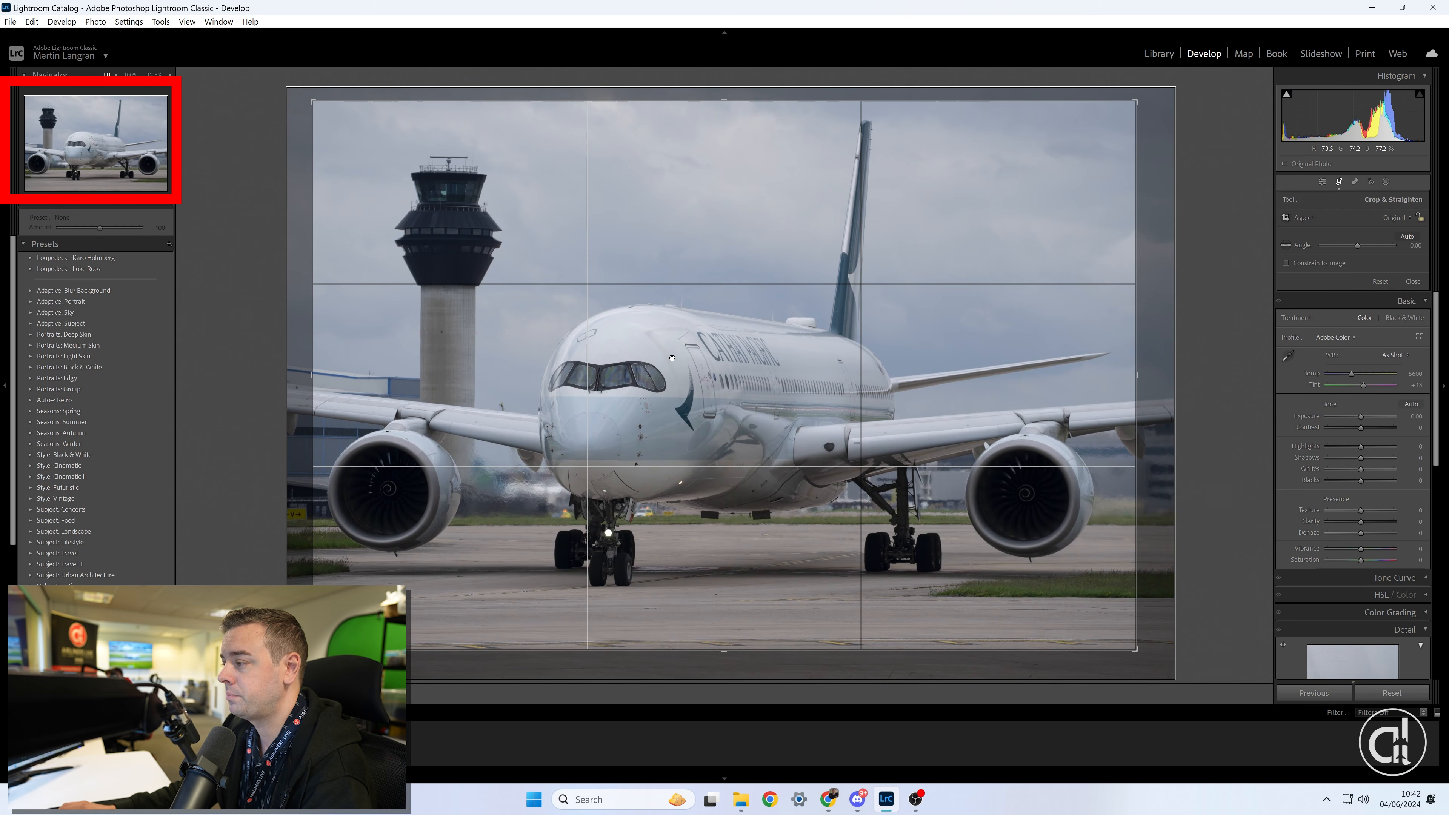
Try automatic straightening, rotate the photo by hand to an angle of about -0.99 instead, and apply the crop
click(1405, 237)
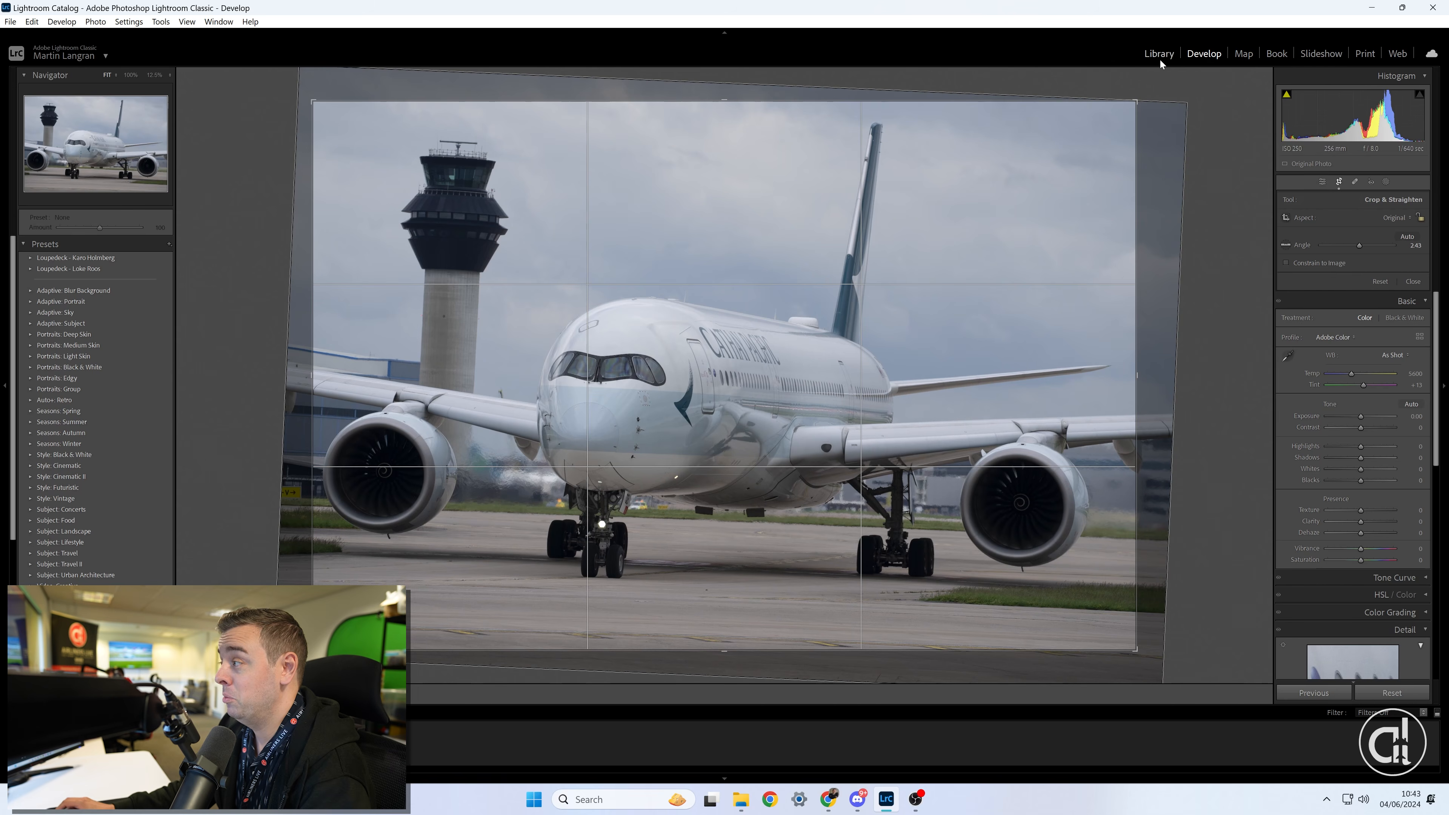
drag(972, 47, 971, 47)
drag(1146, 95, 1102, 90)
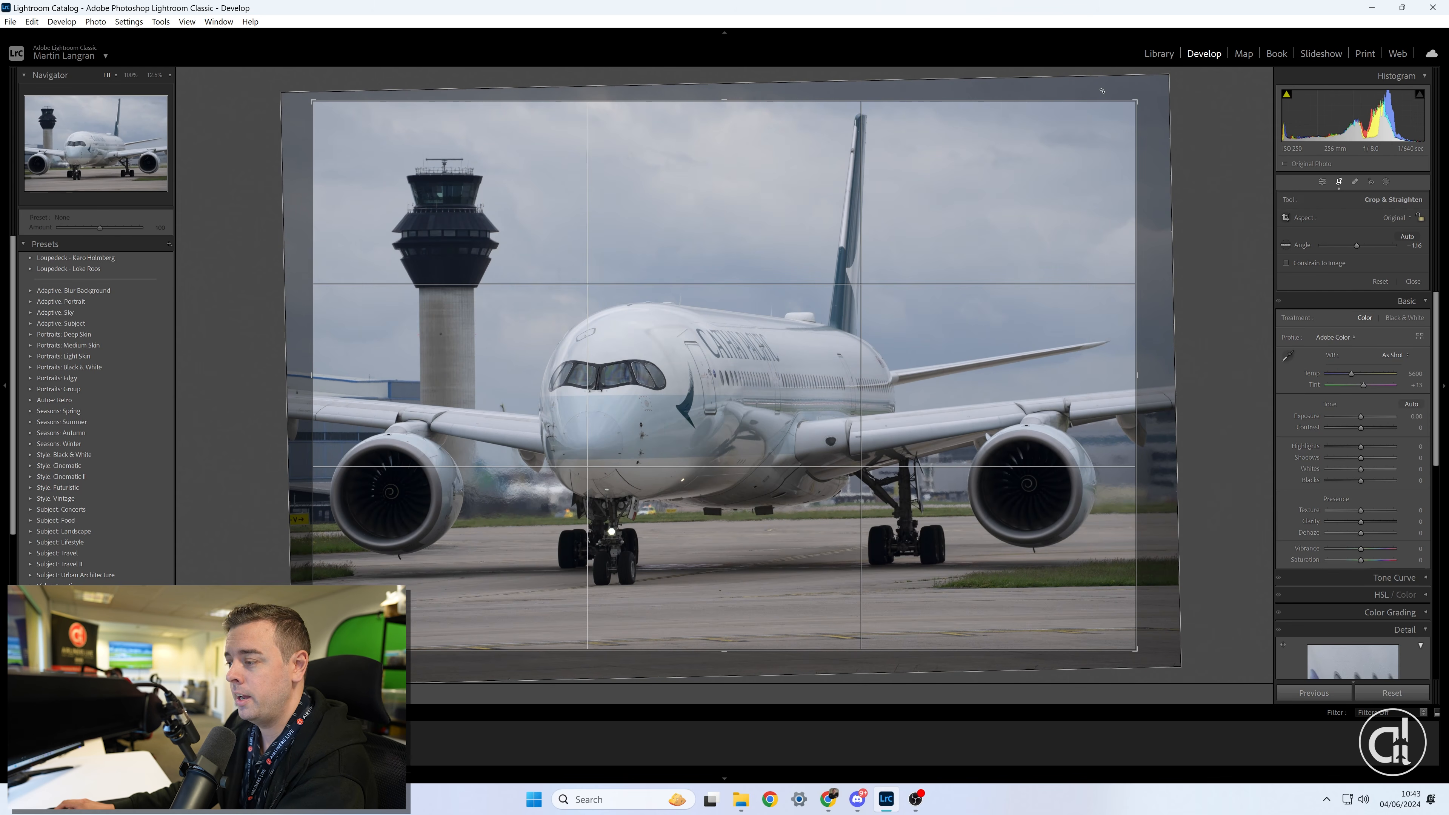
key(Return)
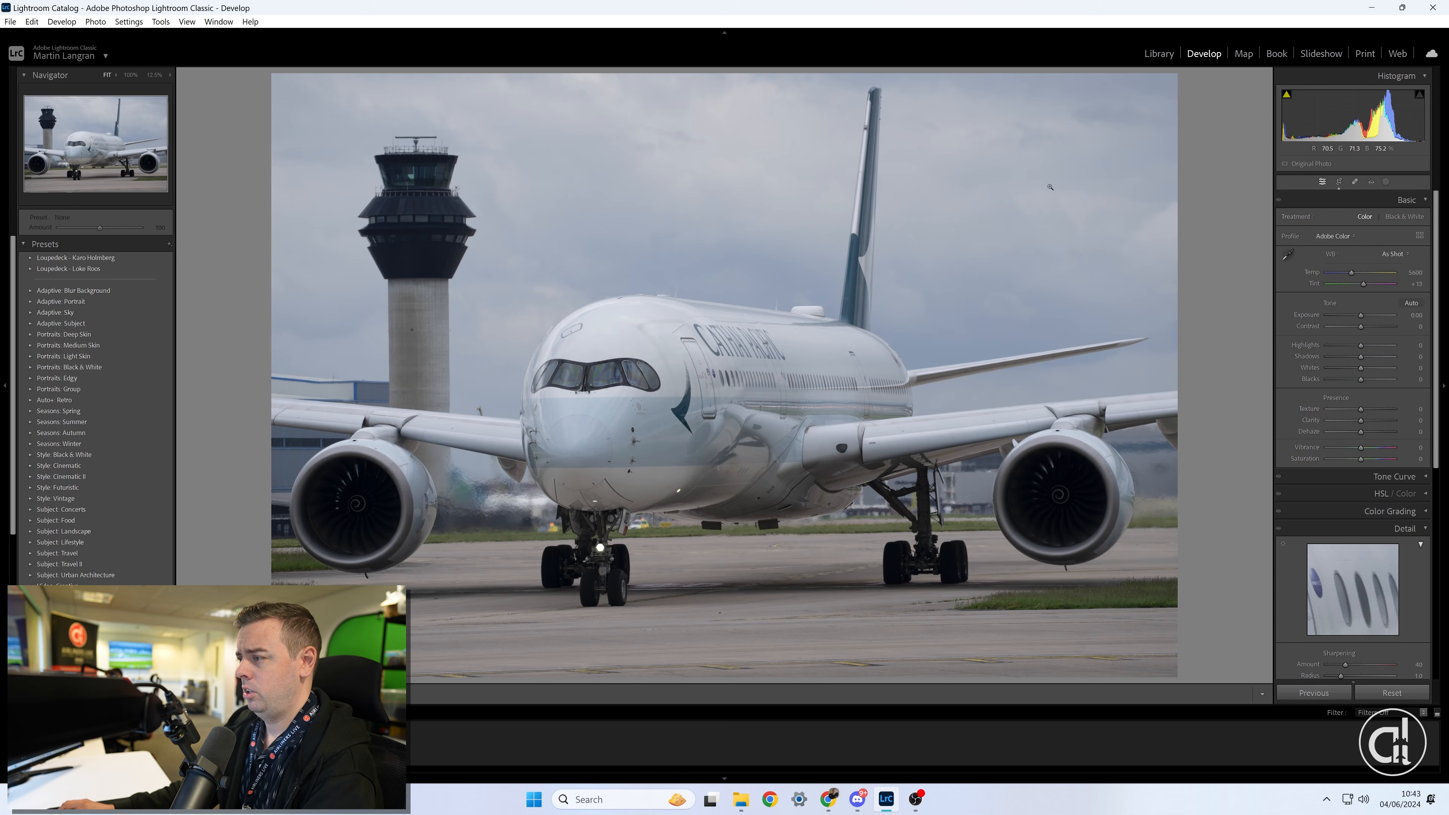
key(r)
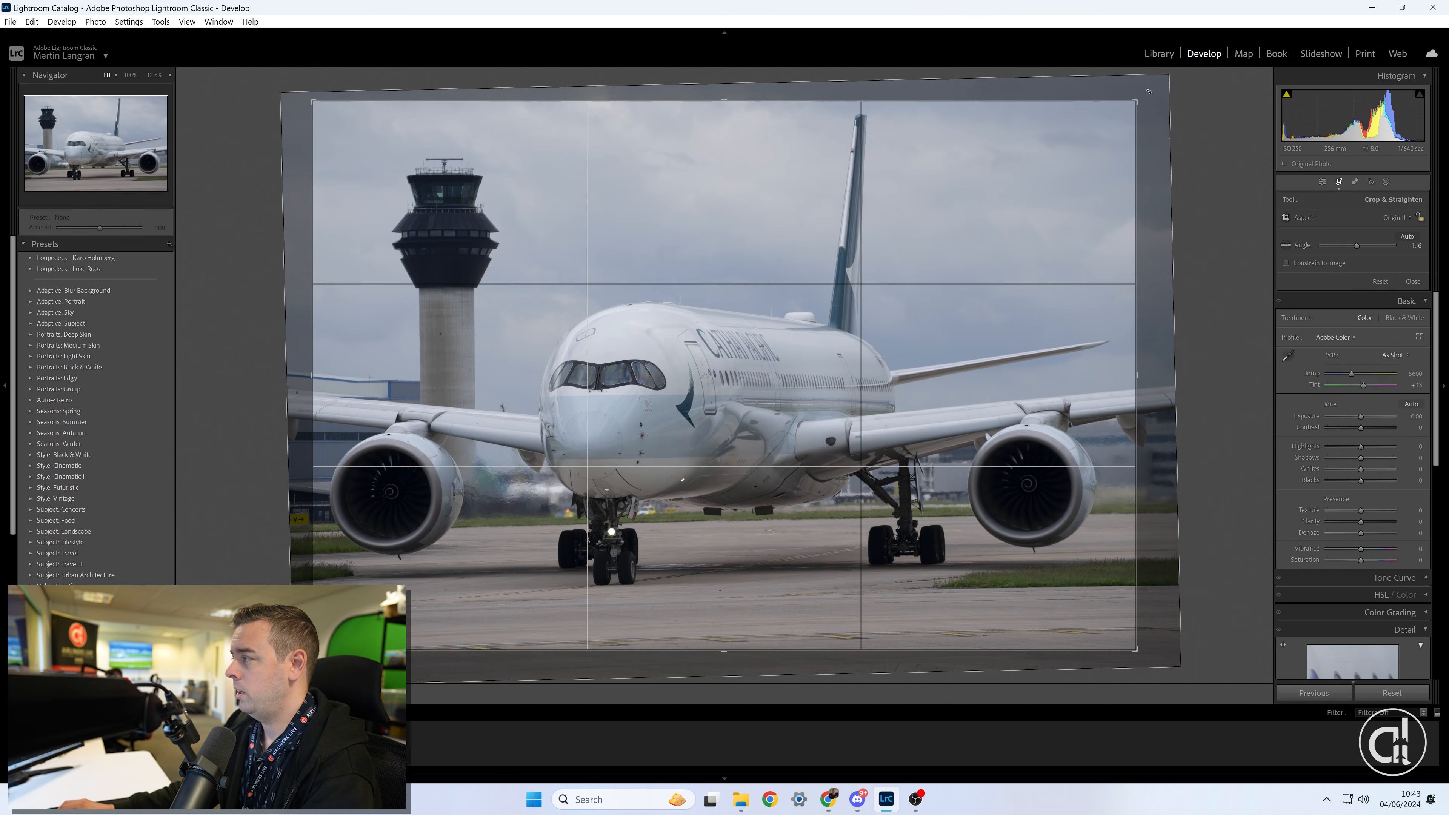
drag(1148, 91, 1151, 92)
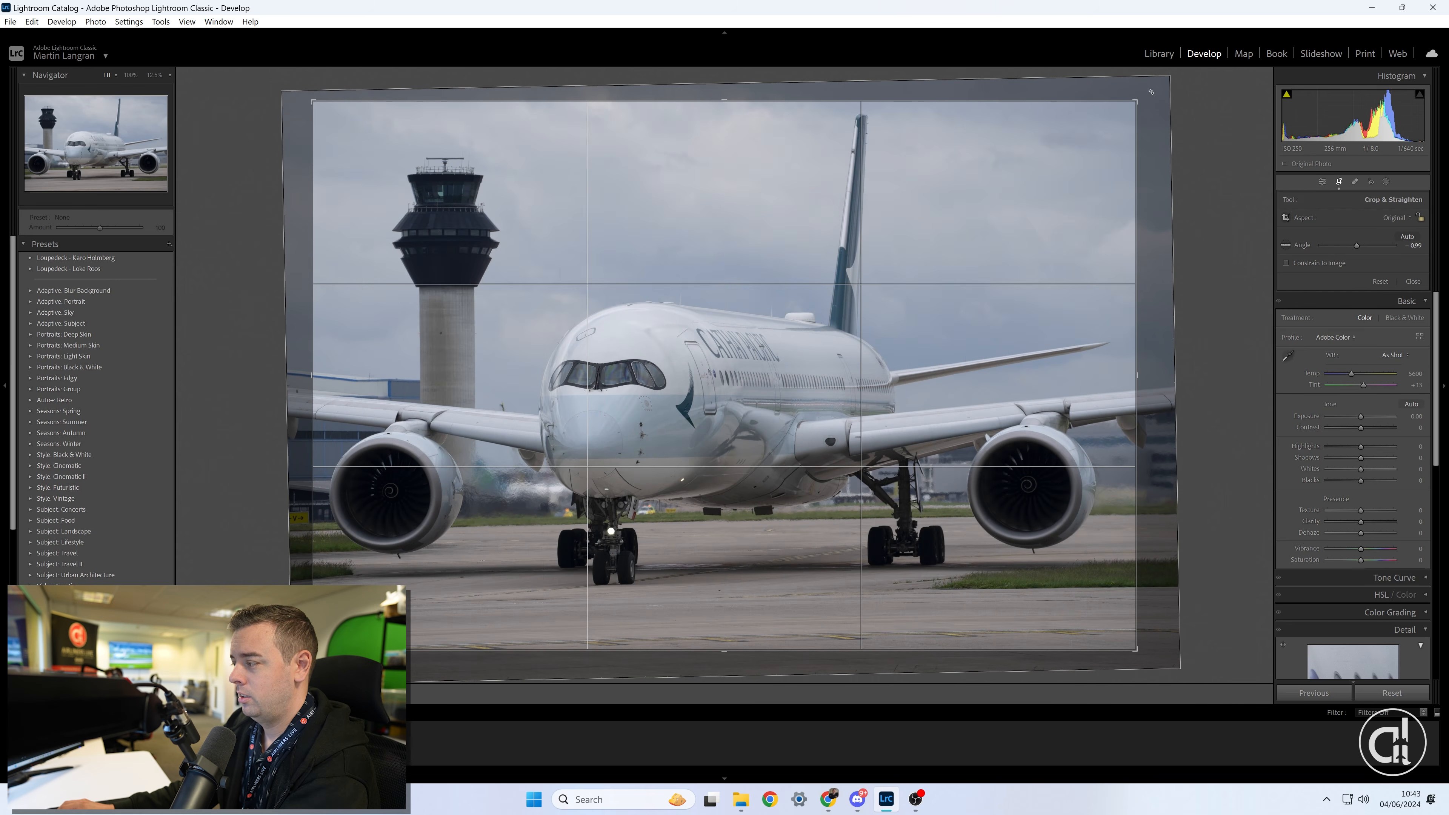
key(r)
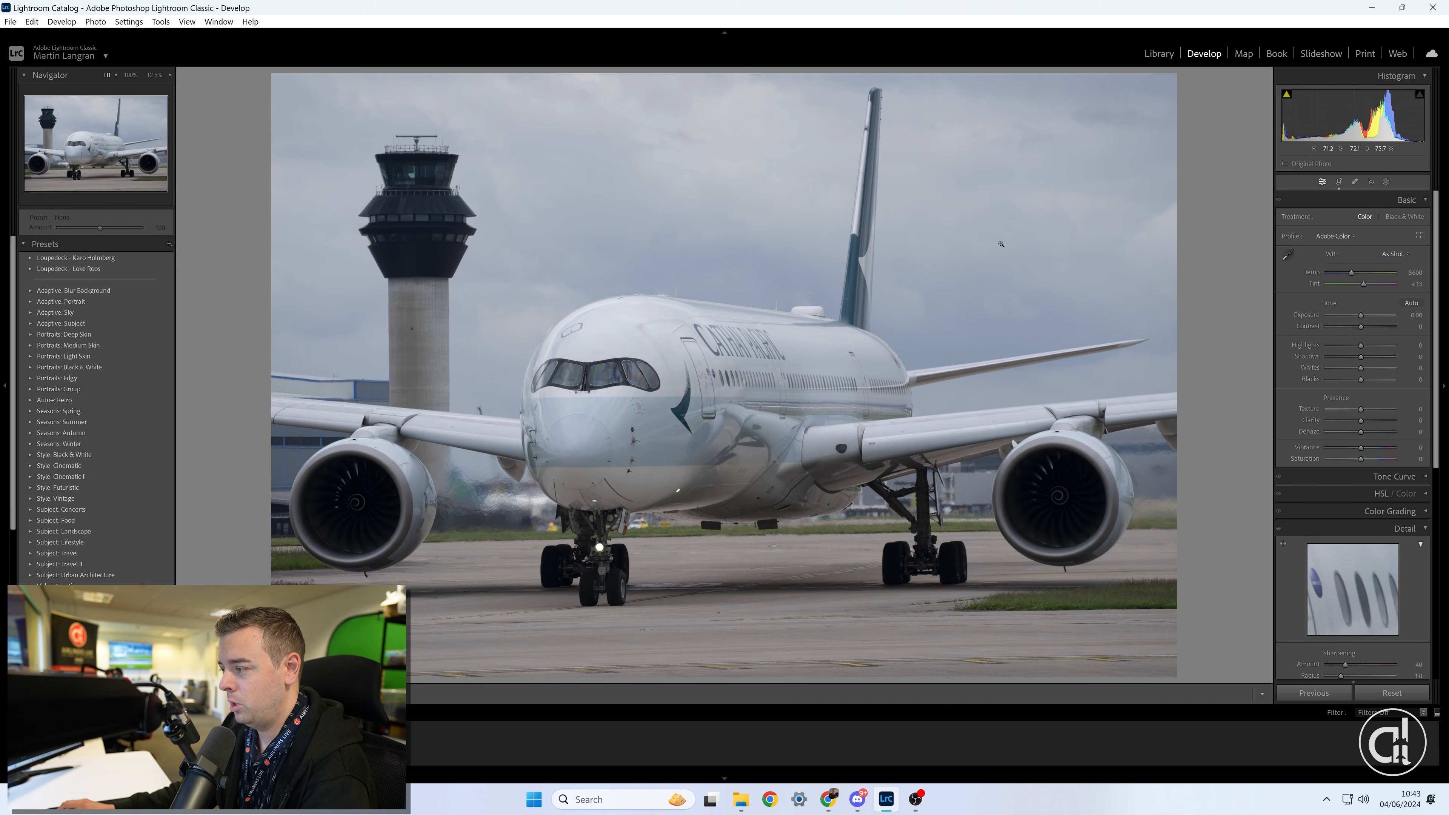
Shift the photo slightly down and to the right within the crop frame and apply the crop
click(1338, 182)
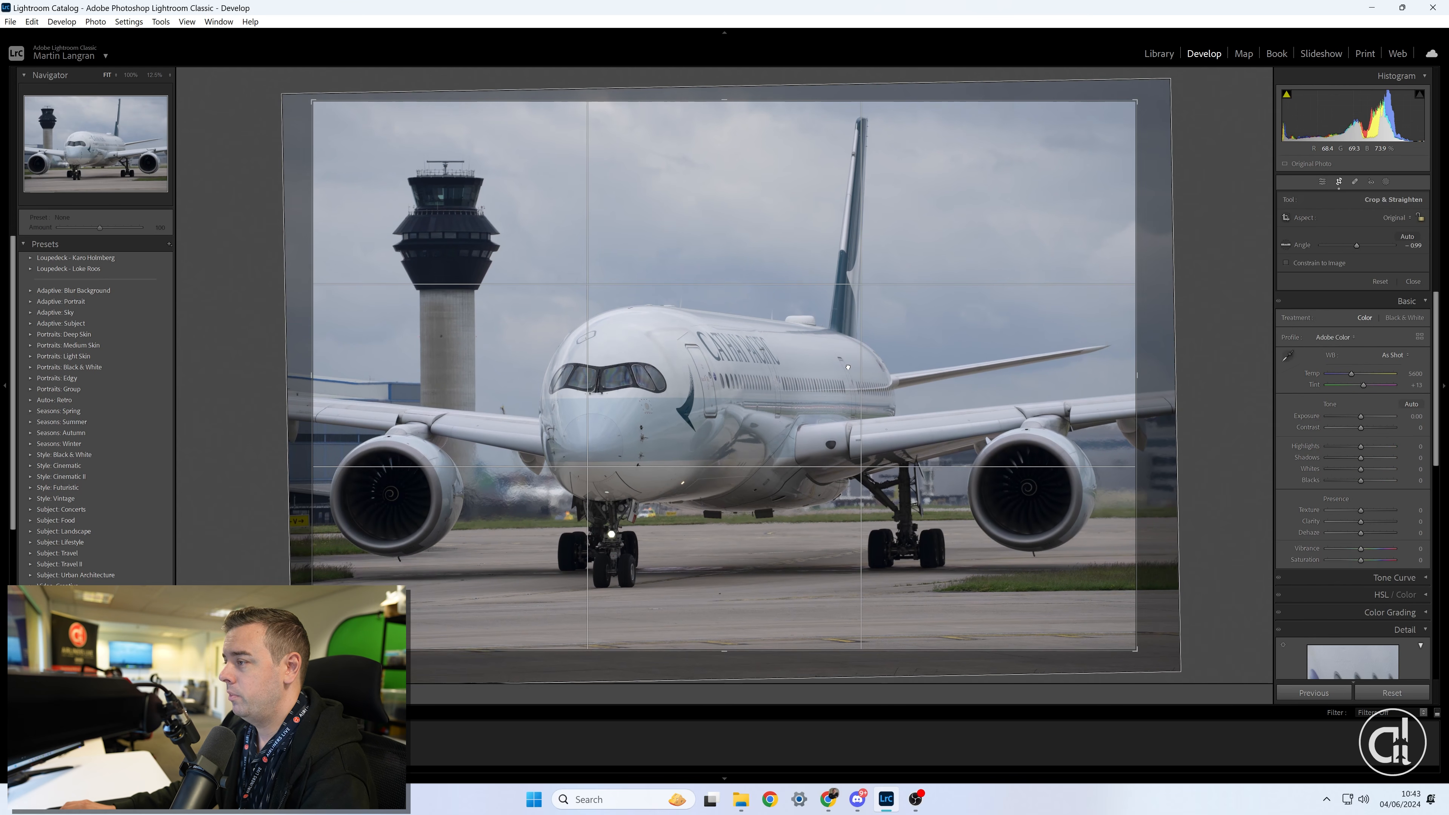
drag(848, 367, 847, 369)
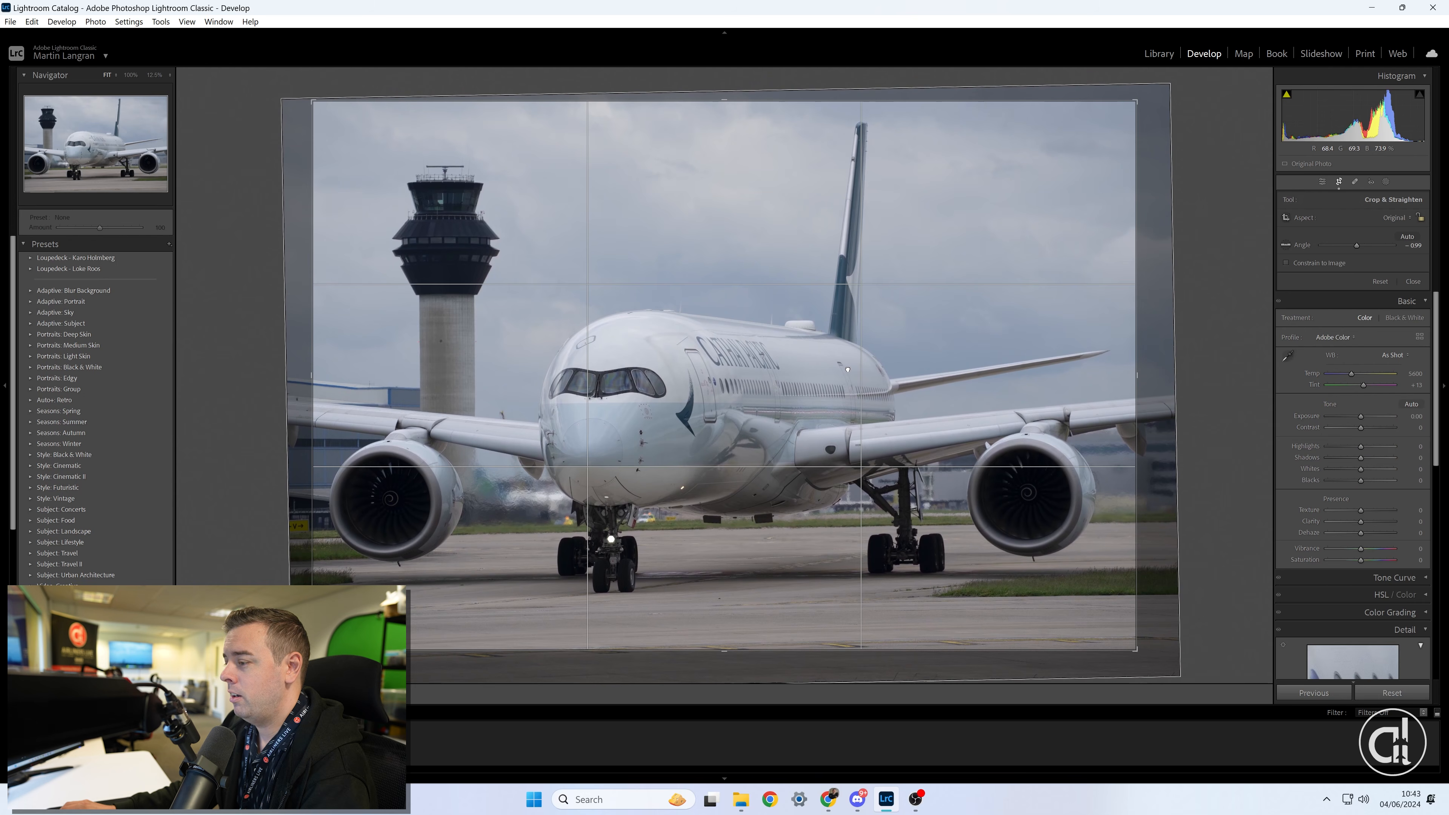
drag(848, 369, 852, 370)
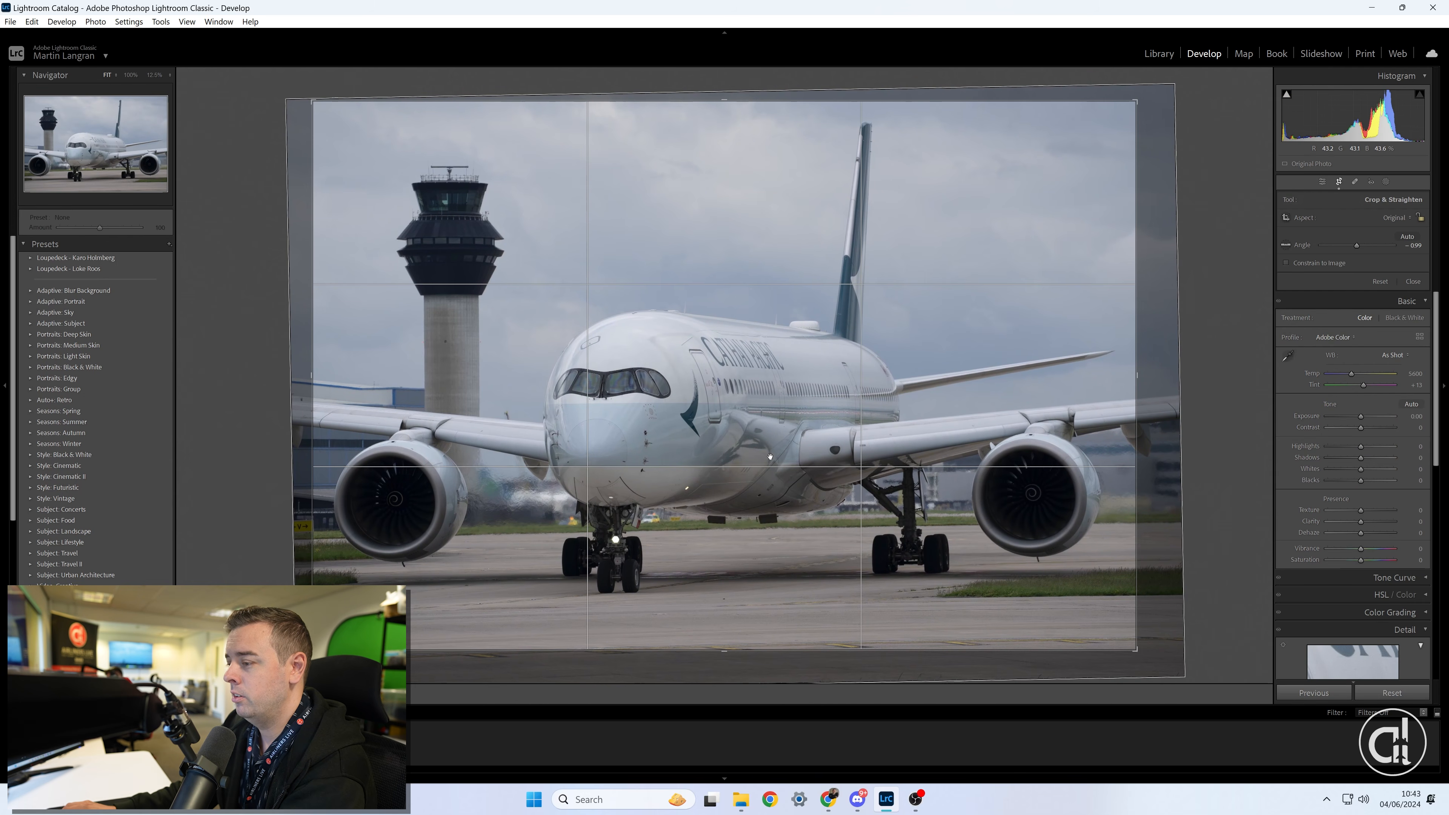
key(Return)
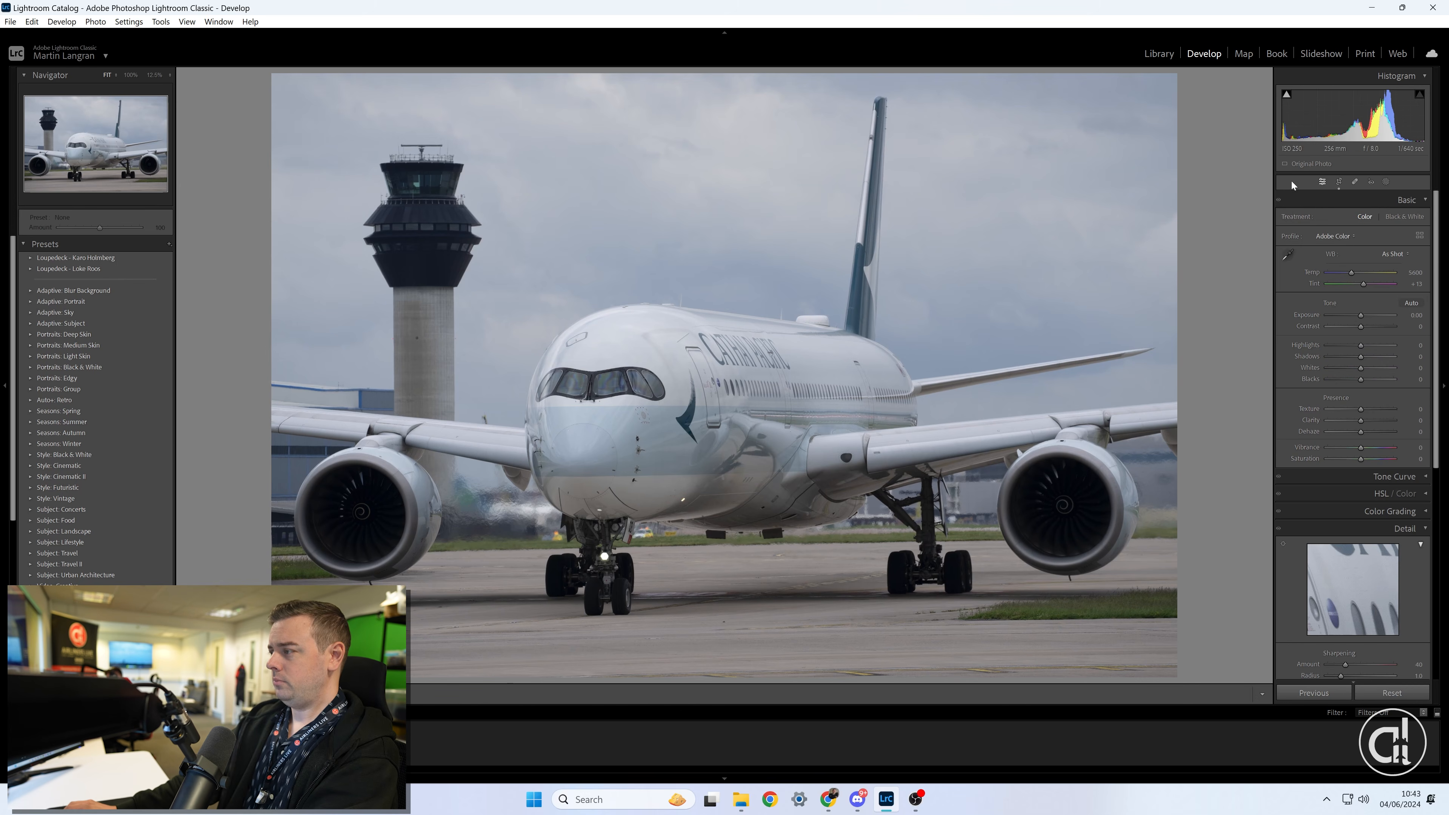
Fine-tune the crop rotation in small increments to an angle of about -0.73, applying the crop after each adjustment
click(1338, 181)
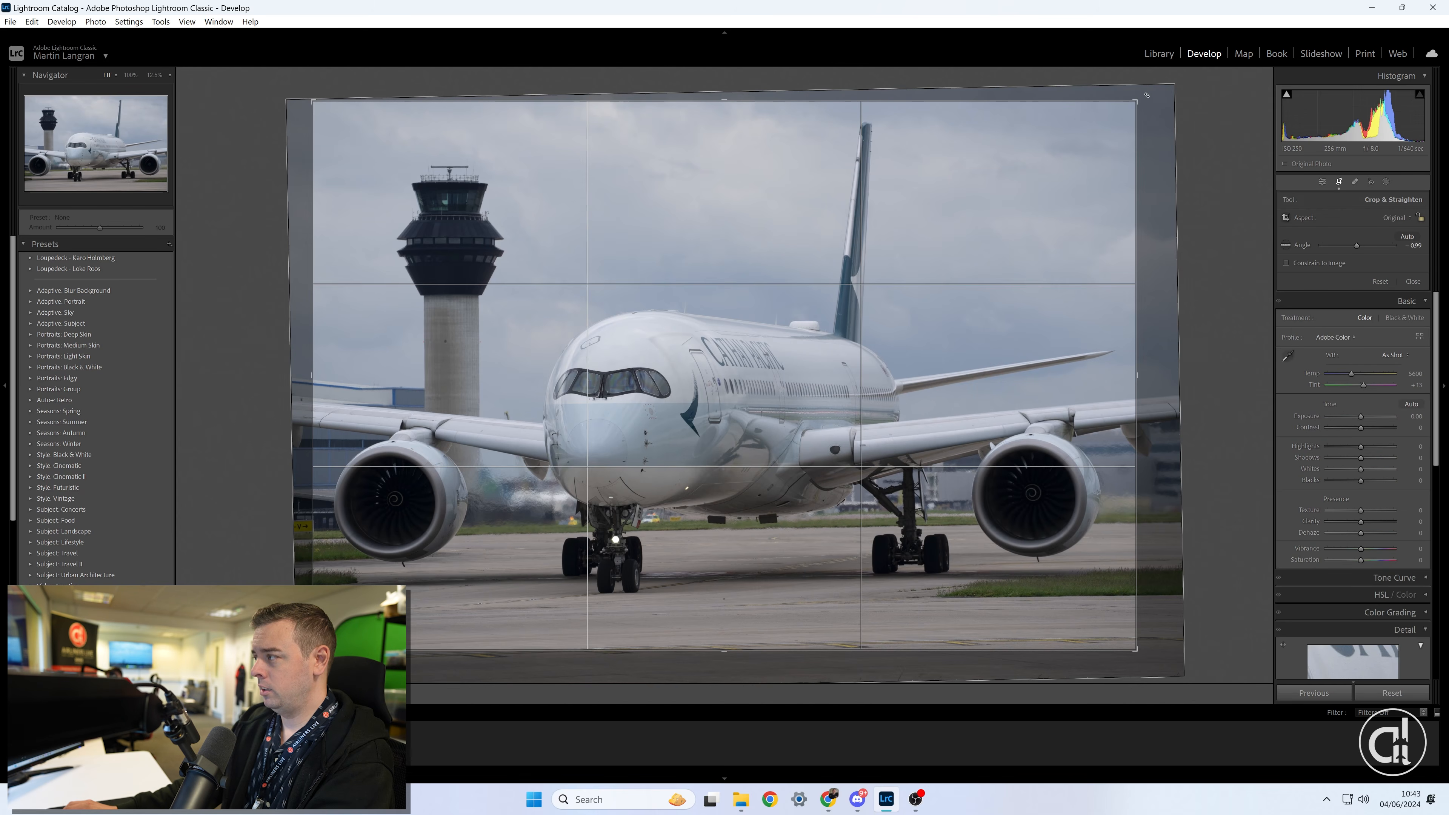
drag(1146, 94, 1147, 96)
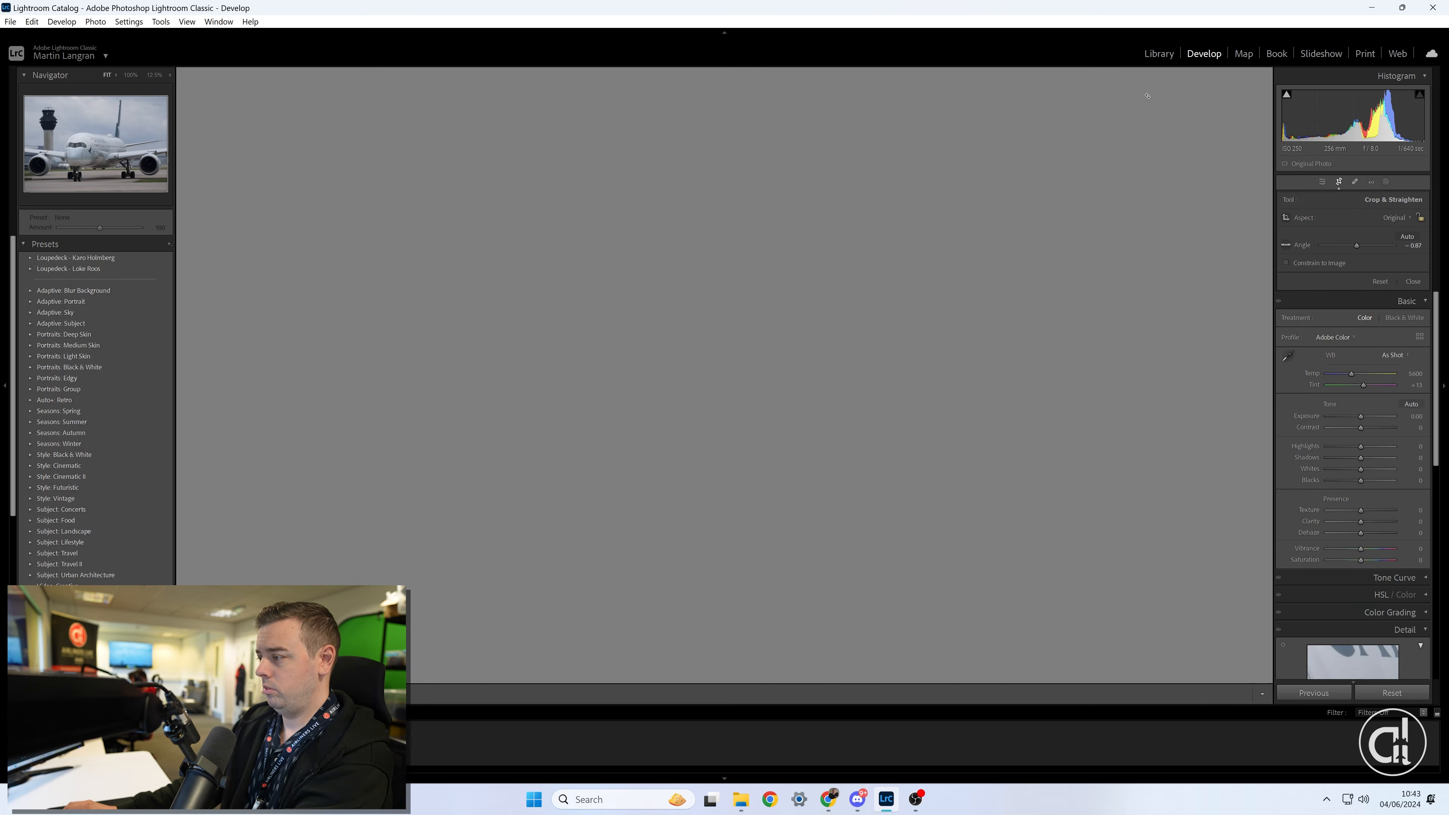
key(Return)
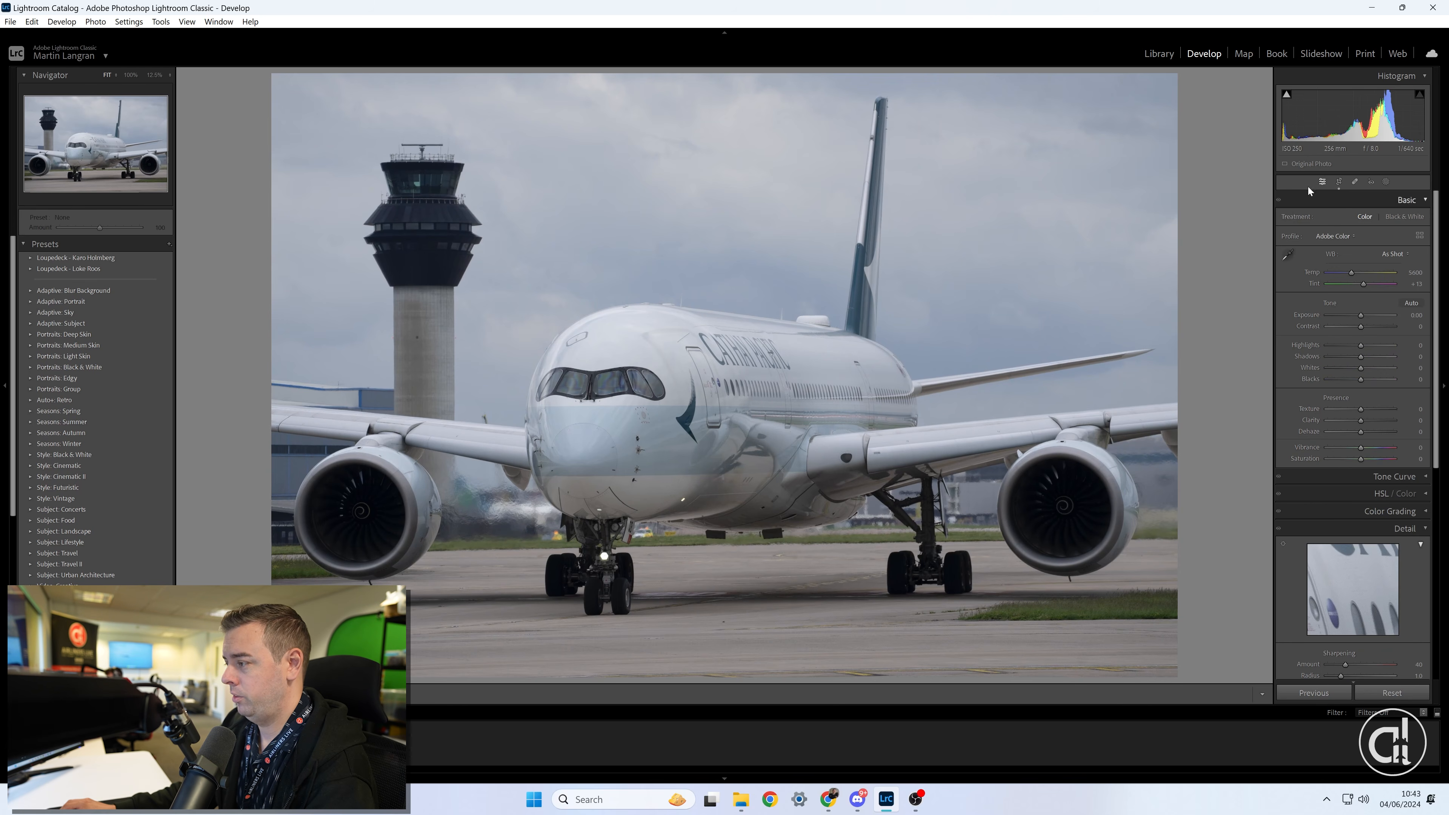
click(1338, 182)
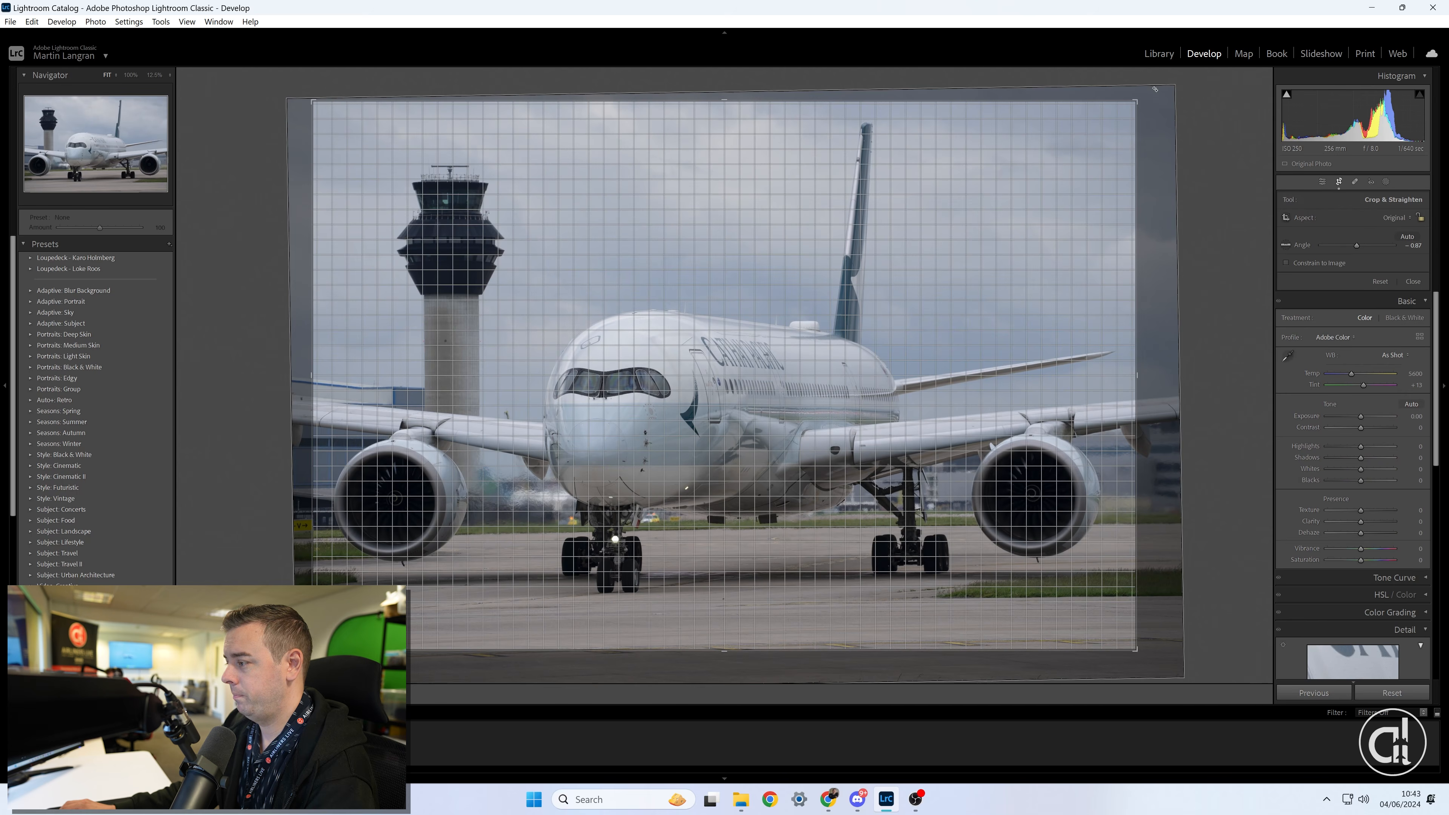
drag(1155, 89, 1153, 90)
key(Return)
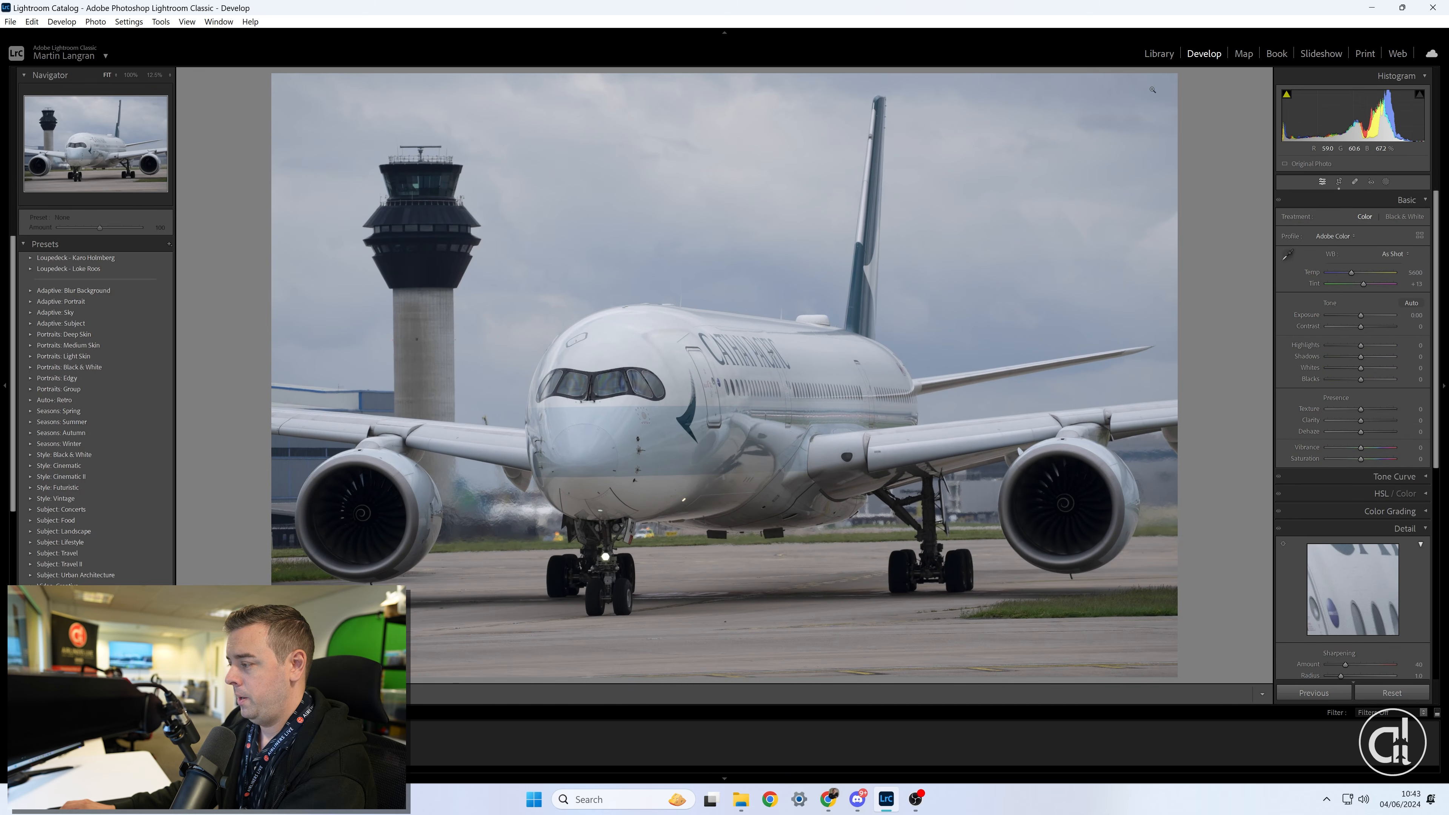
click(1338, 182)
drag(1148, 92, 1146, 97)
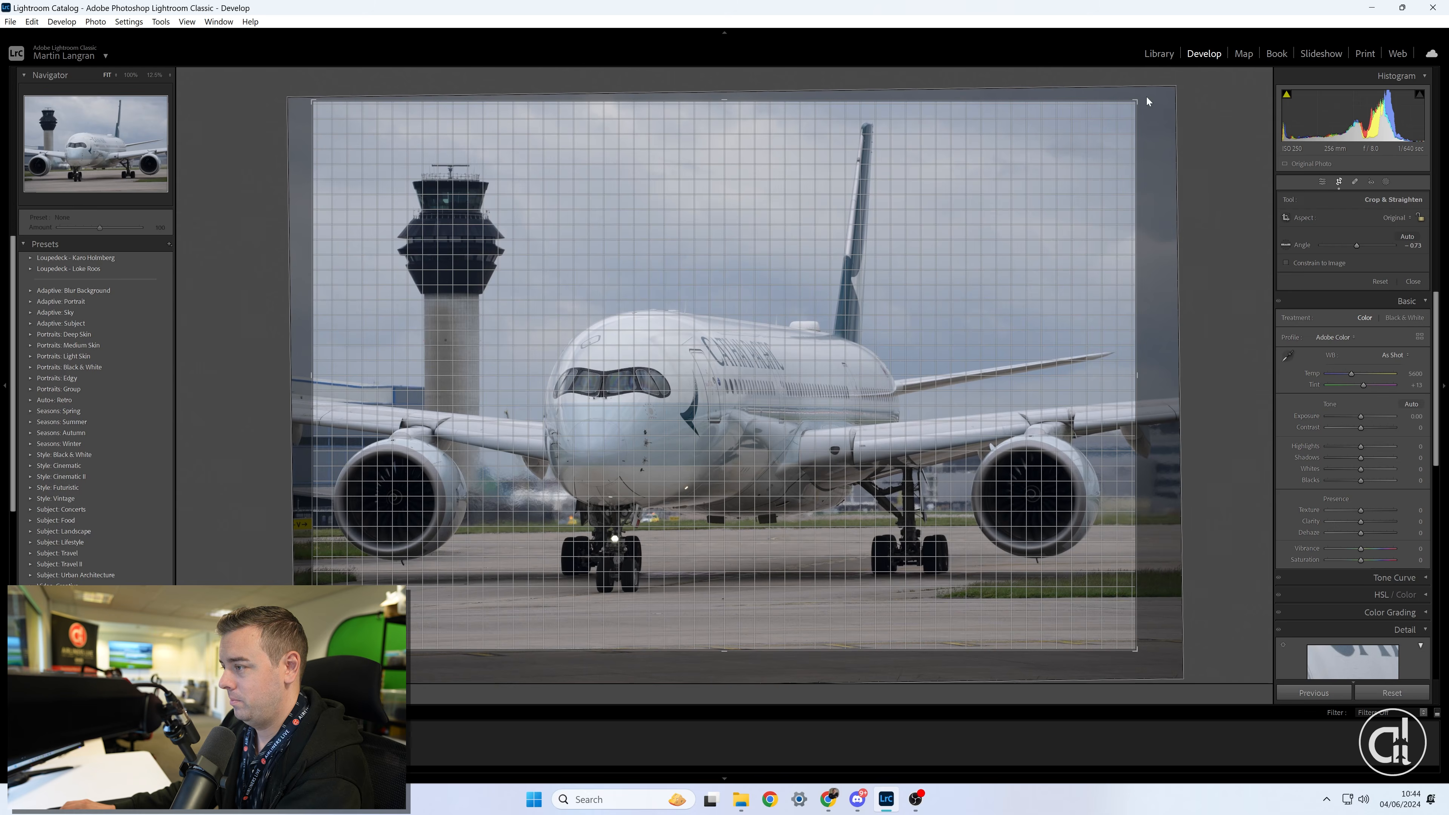
key(Return)
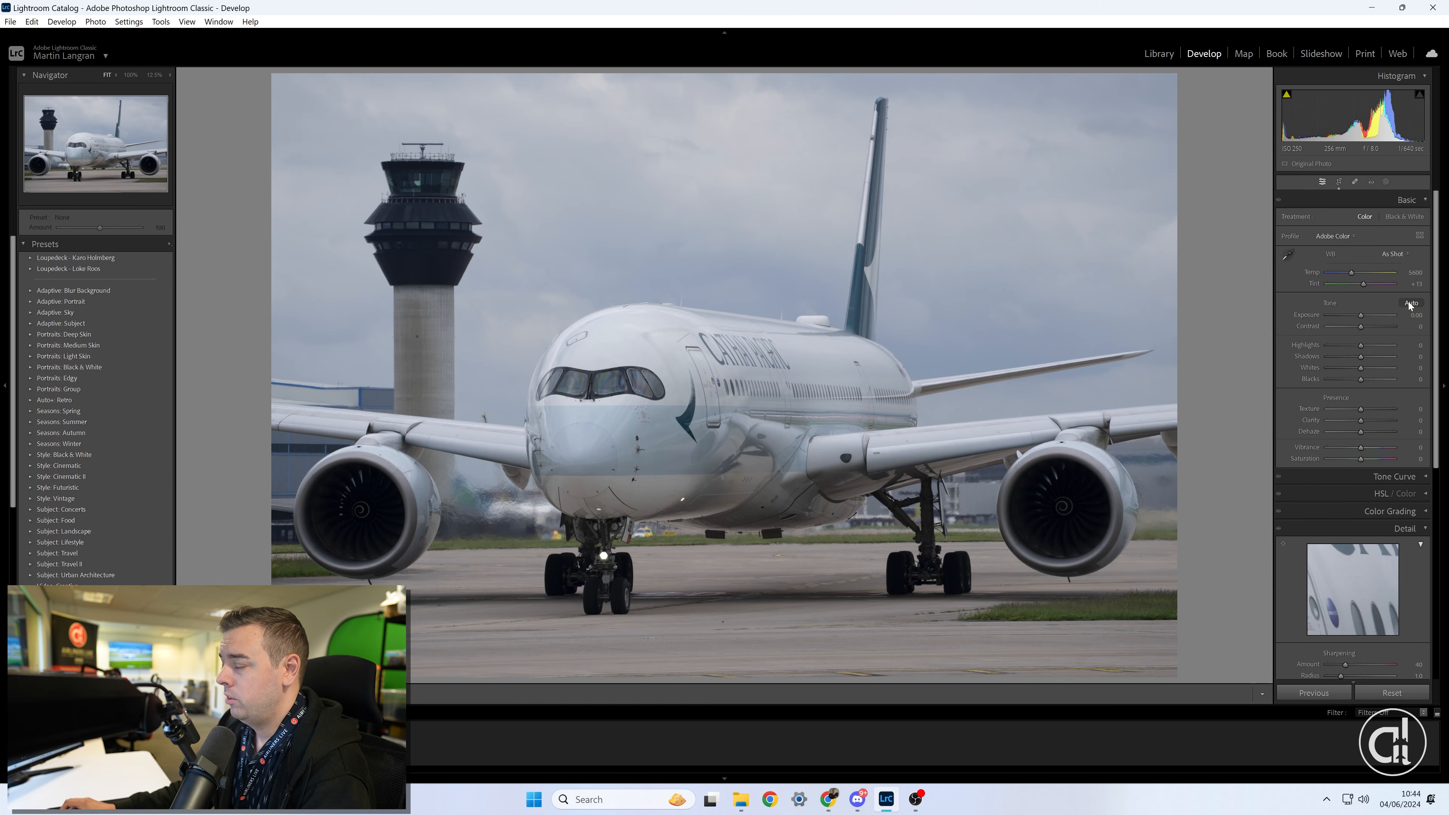
Apply automatic tone adjustments to the photo, and enable chromatic aberration removal and lens profile corrections
key(ctrl+u)
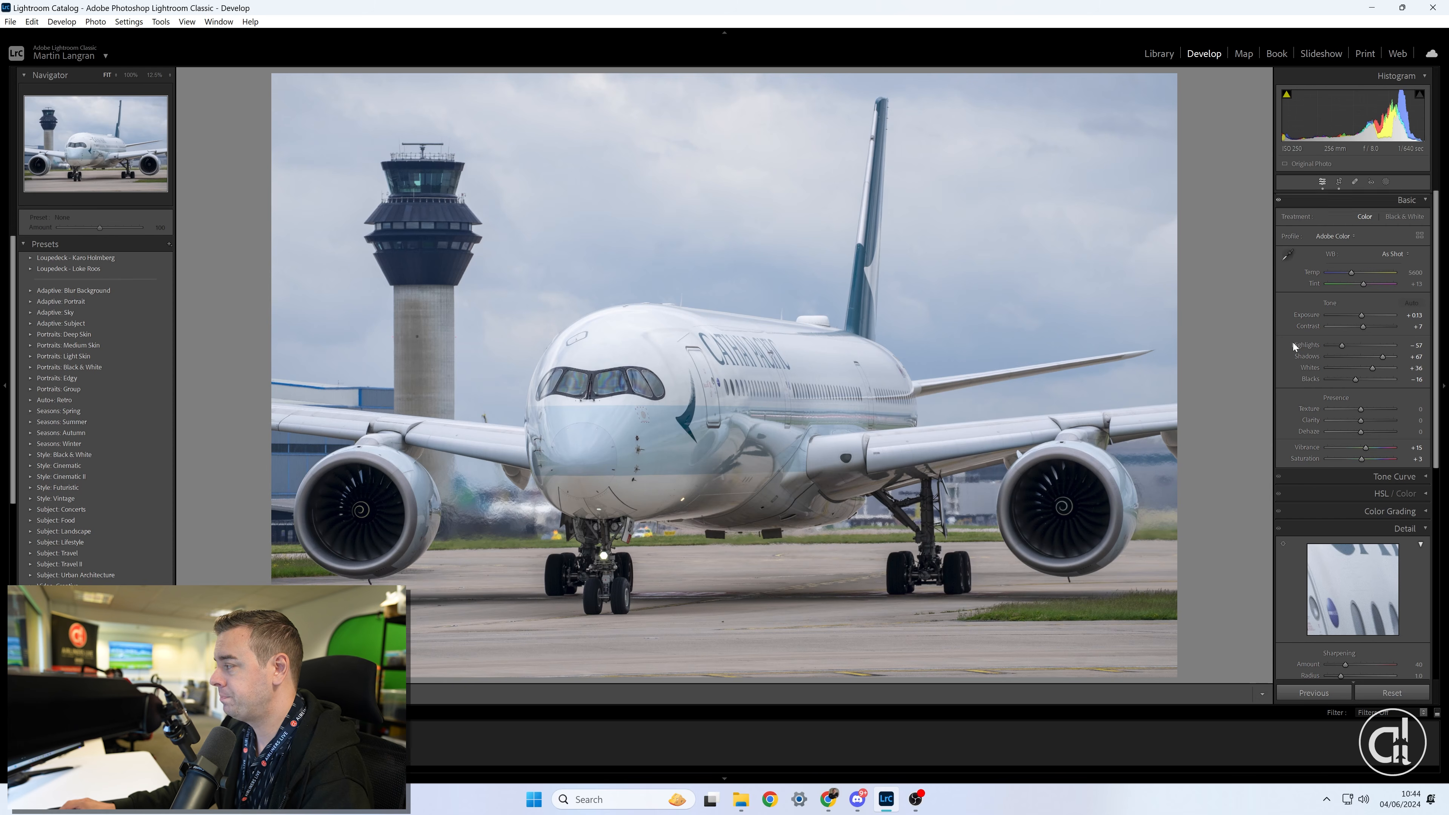
scroll(1294, 346, down, 5)
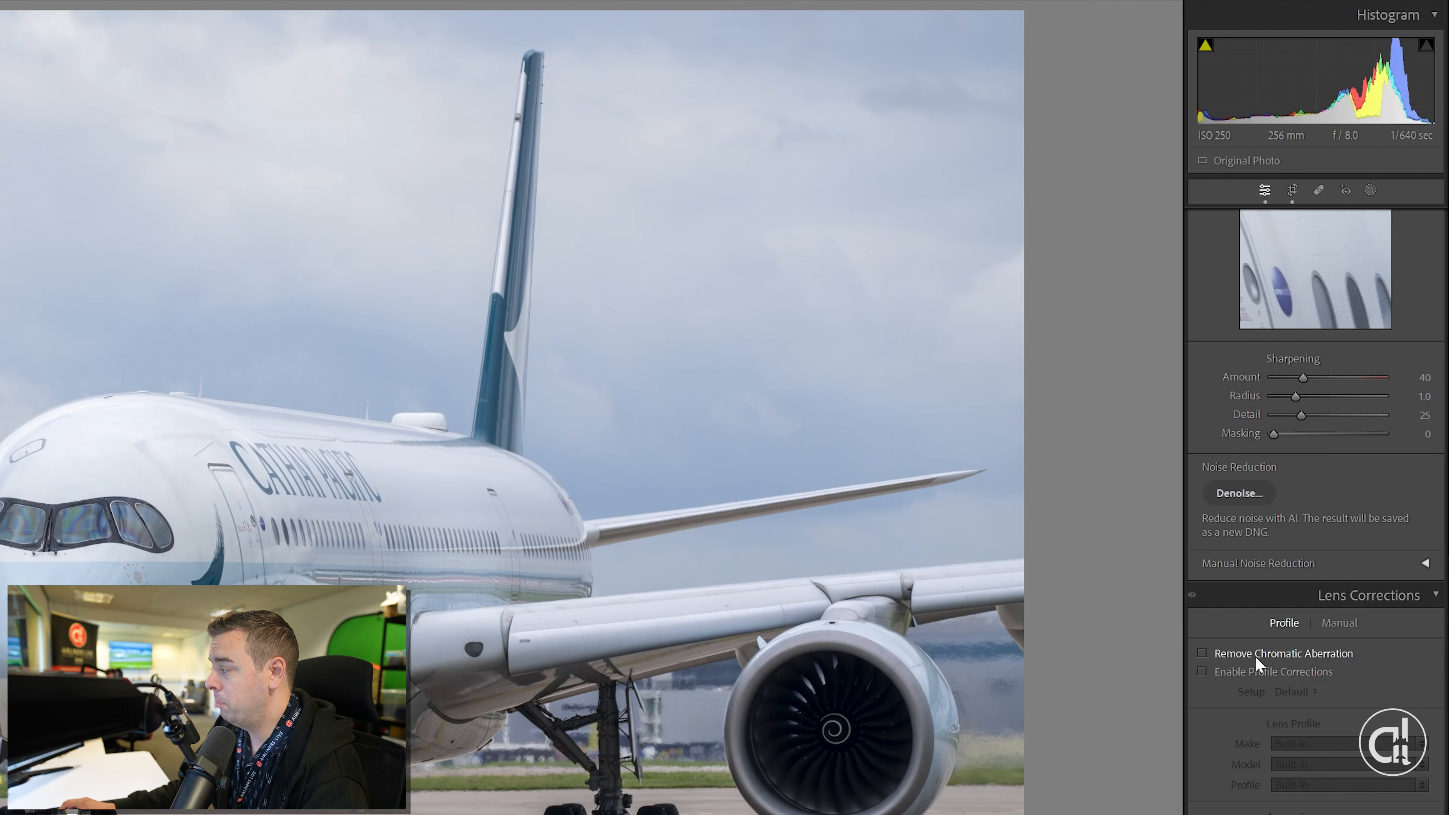
click(1315, 462)
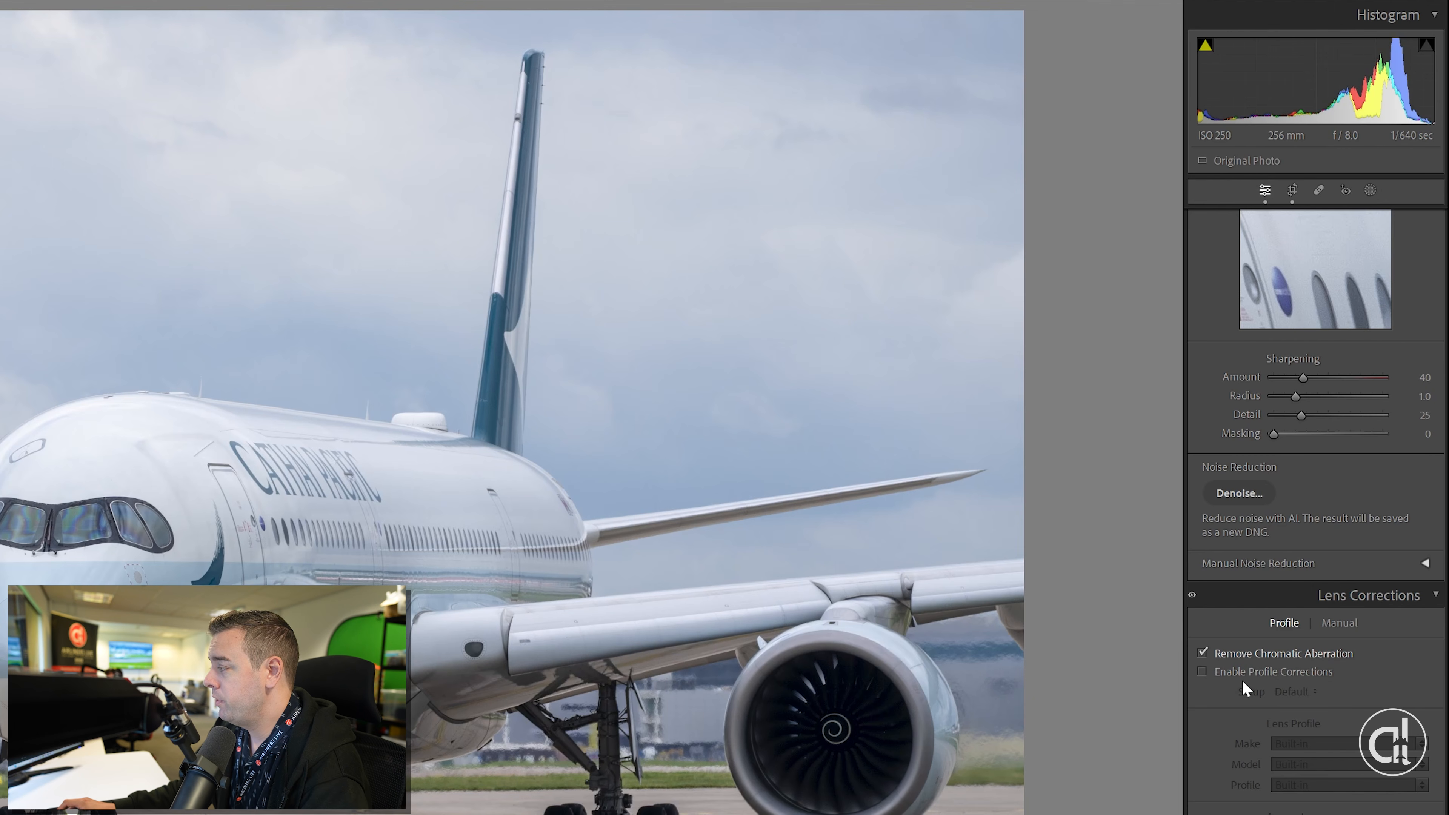
click(1244, 676)
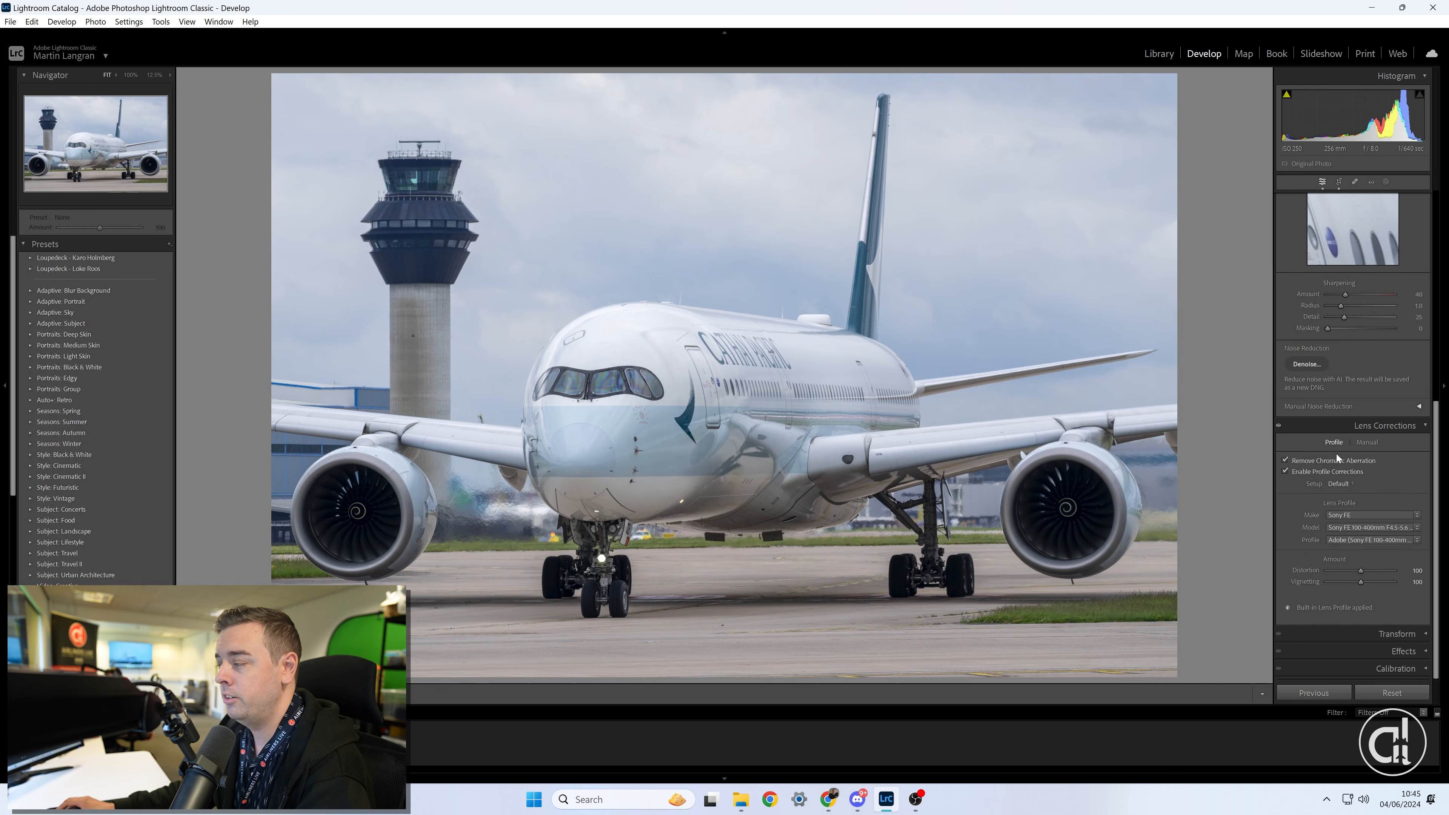
Preview AI Denoise on several areas of the photo, set the amount to 30, and create the enhanced, stacked copy
scroll(1337, 456, up, 5)
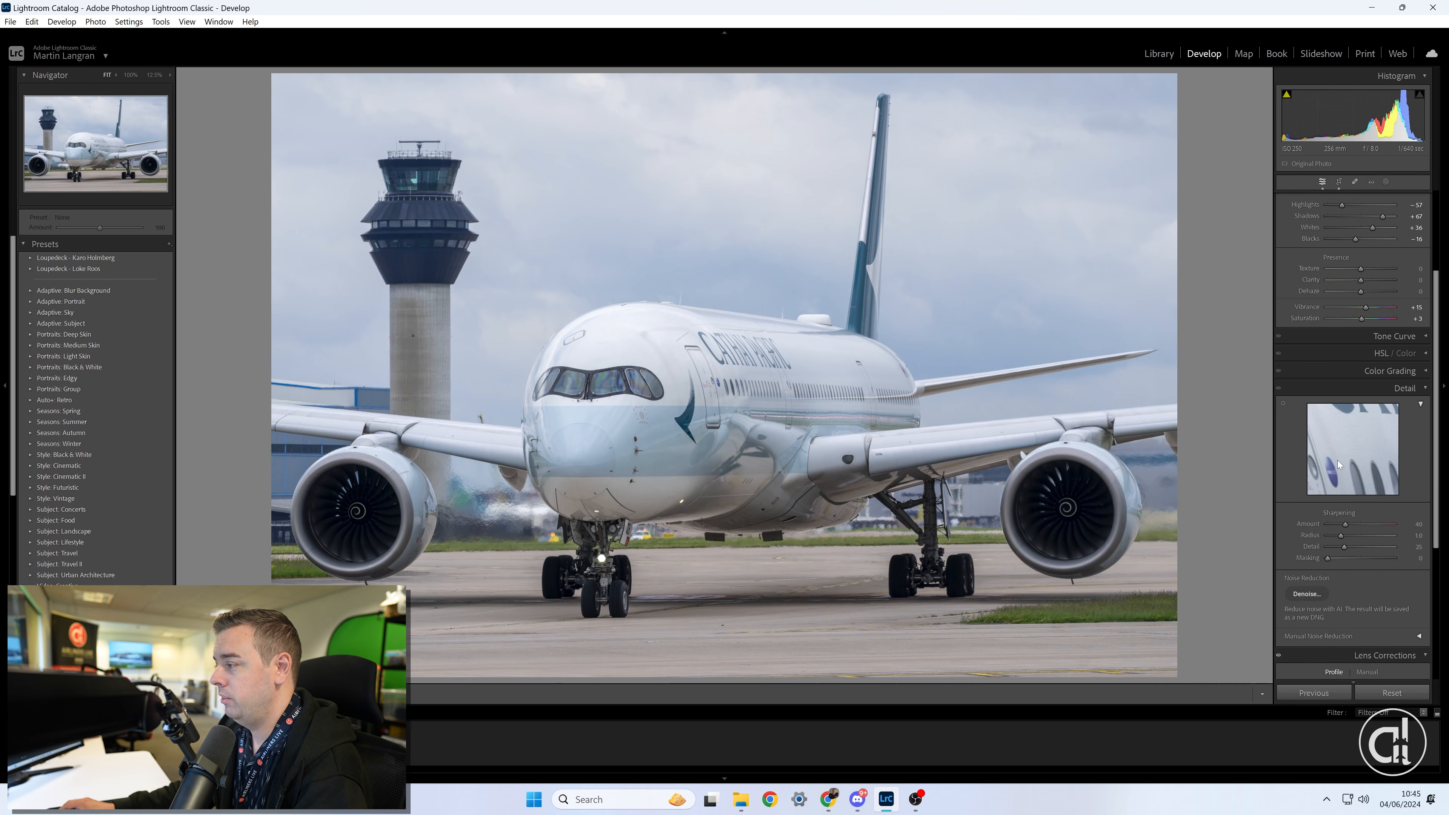
scroll(1338, 464, down, 3)
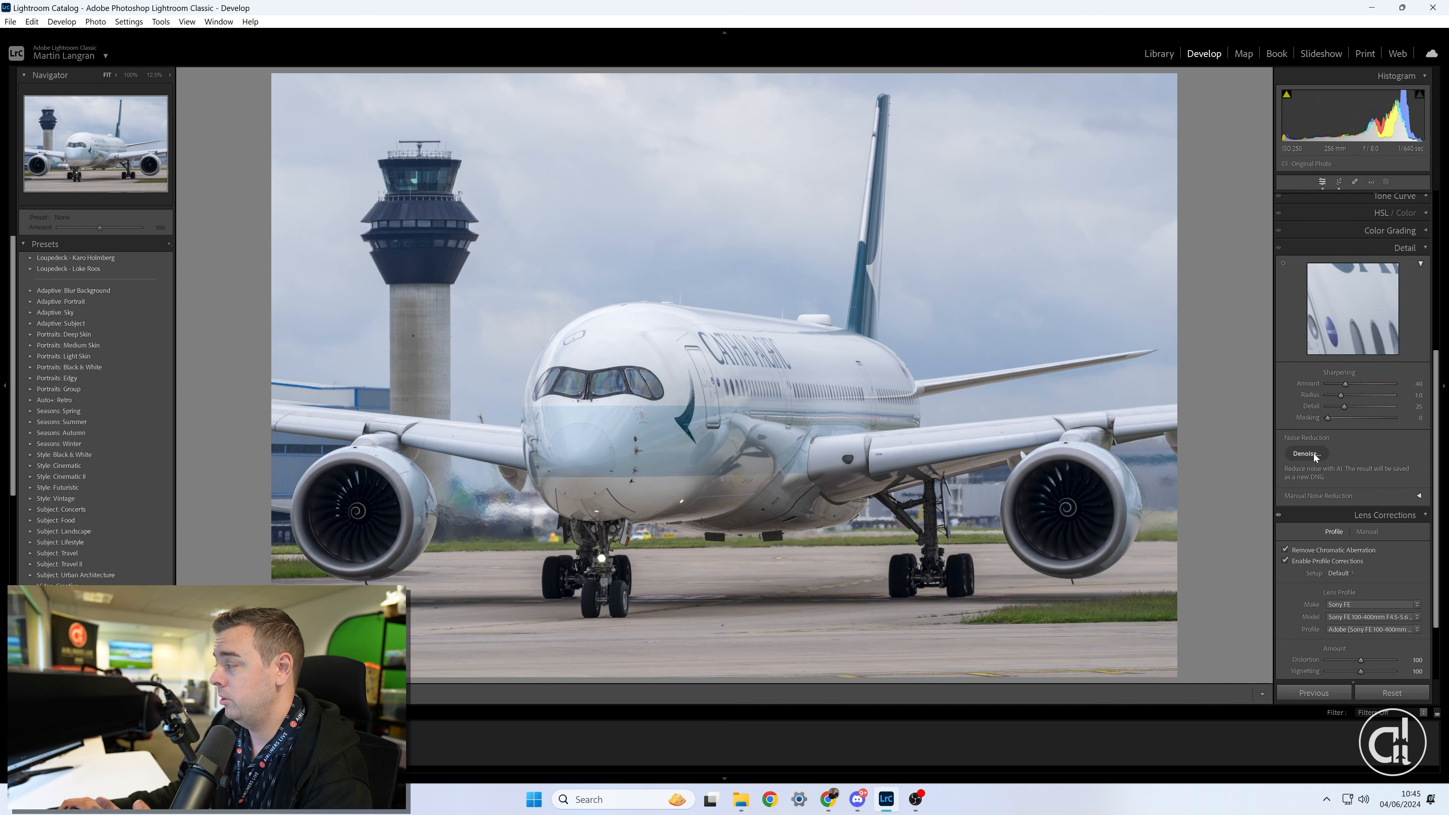
click(1310, 454)
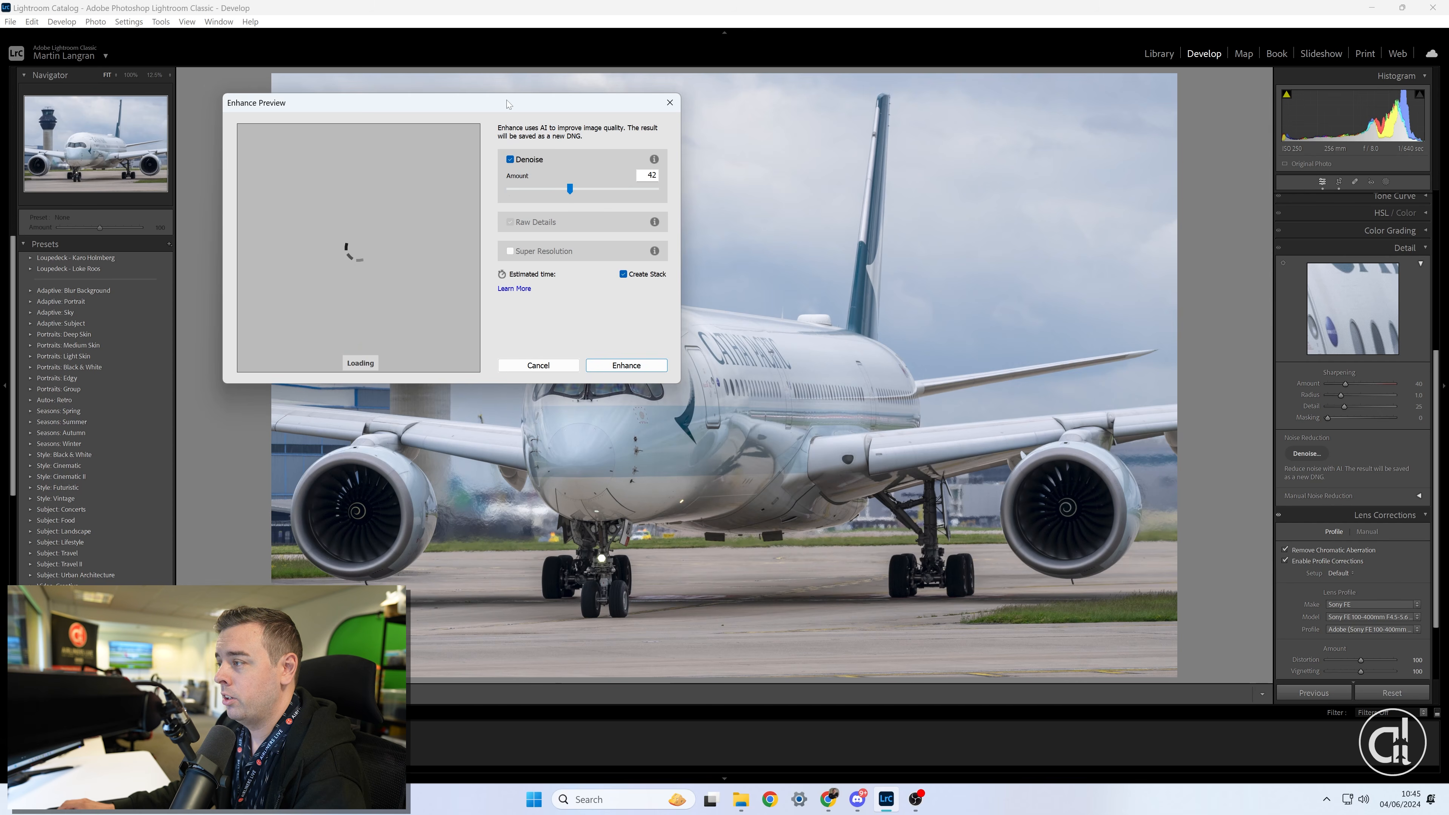
drag(506, 107, 625, 195)
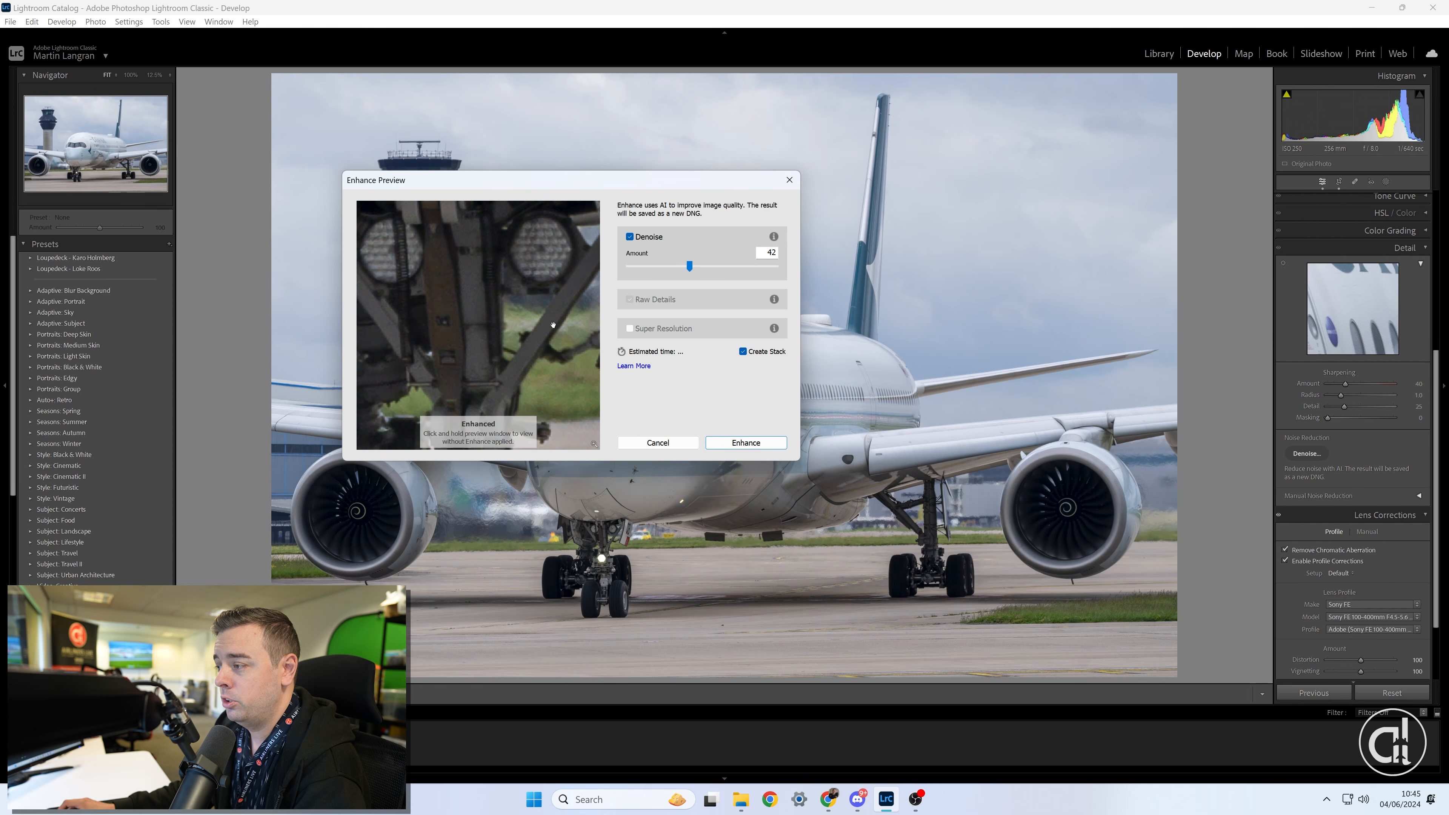
drag(553, 325, 334, 309)
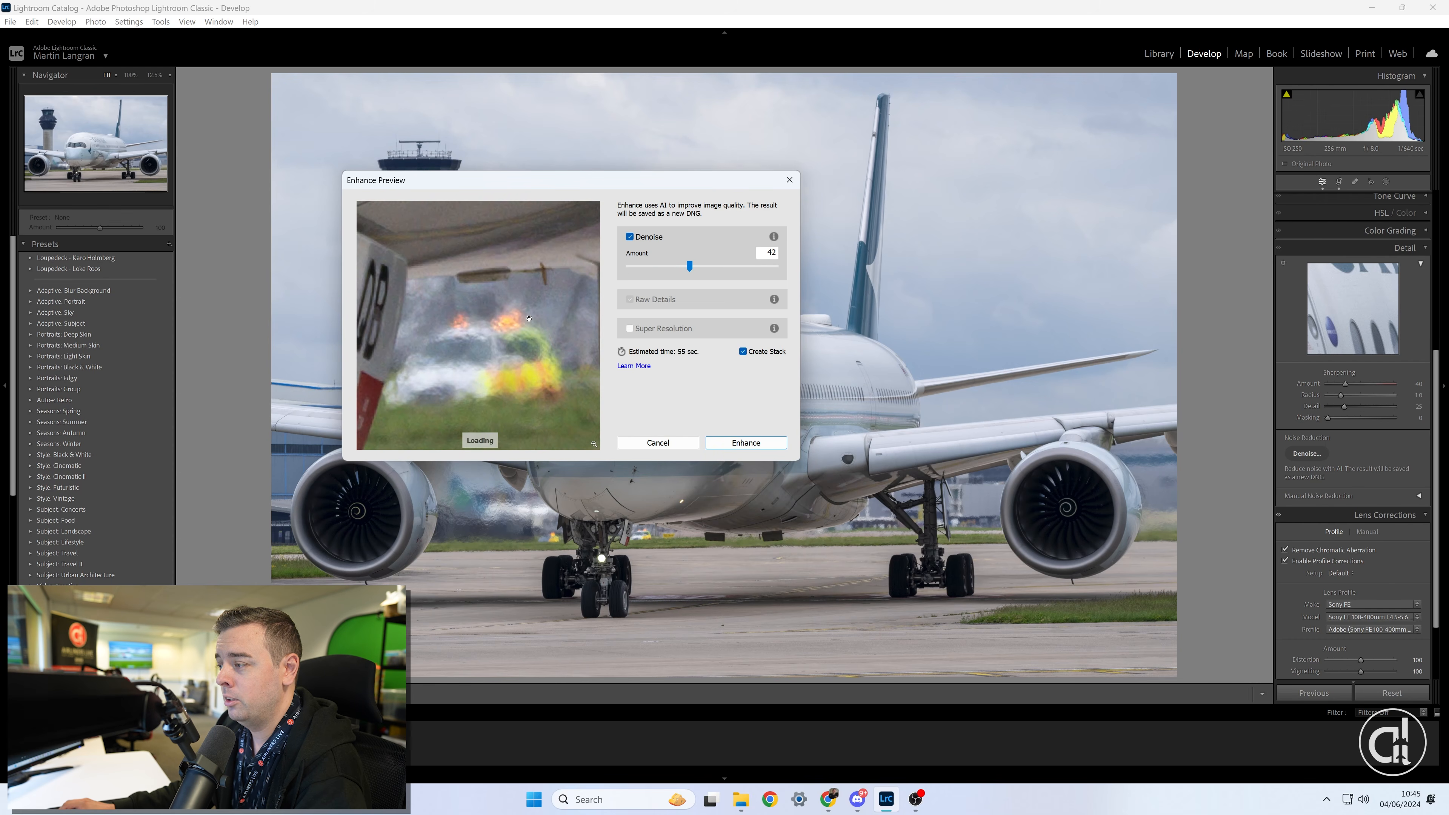
drag(550, 312, 364, 355)
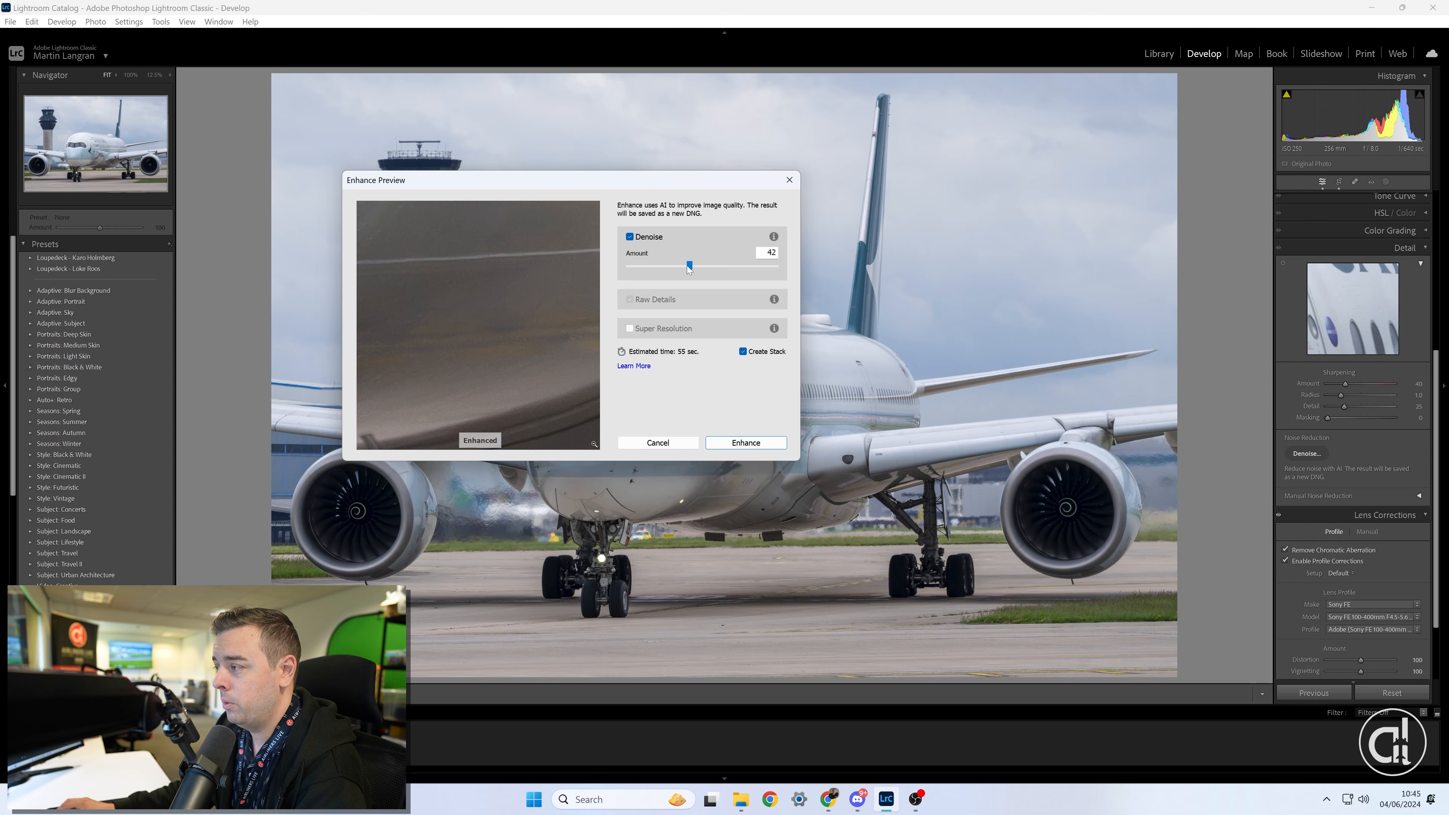
click(514, 312)
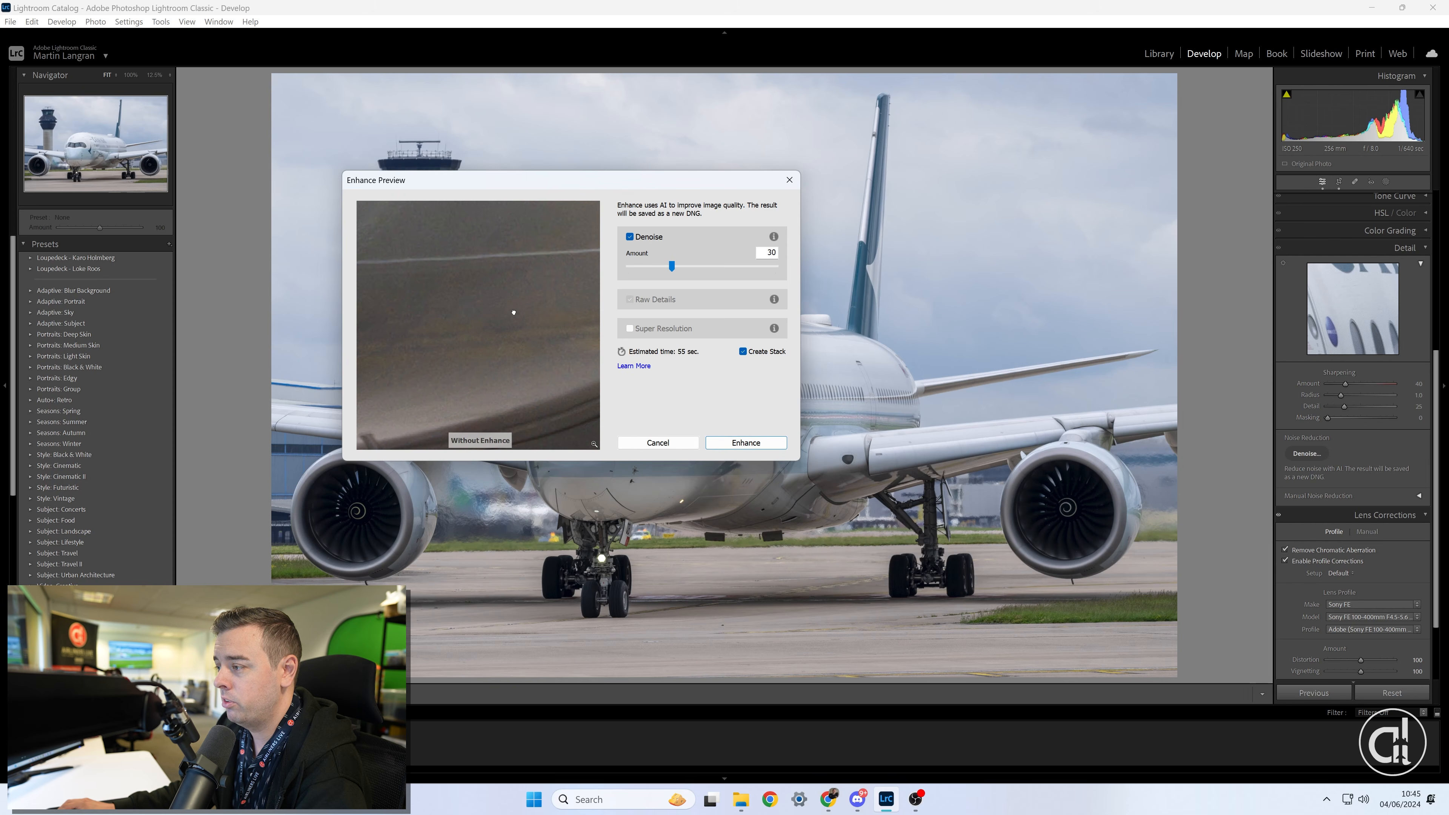
click(514, 312)
click(514, 312)
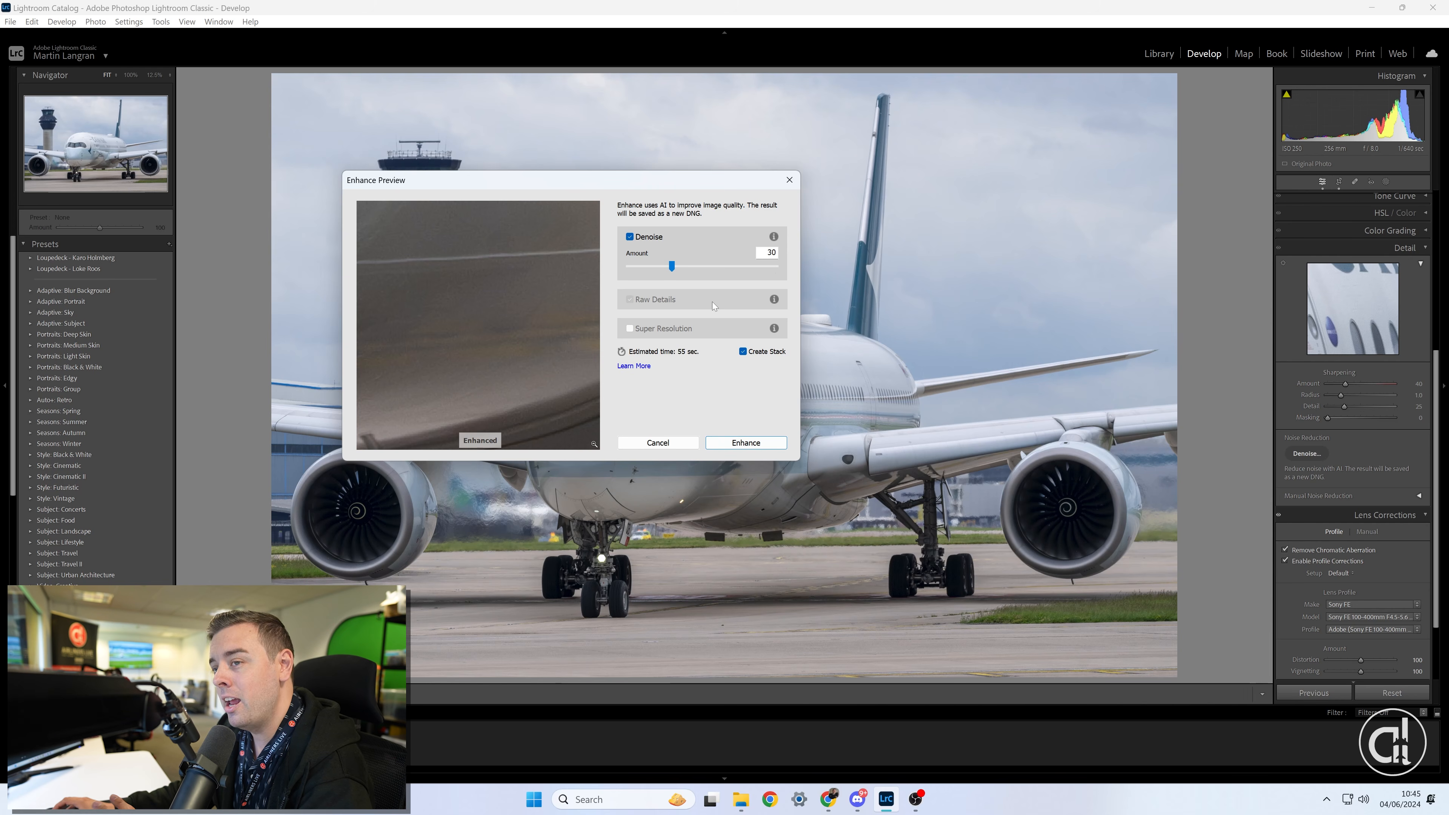
click(736, 445)
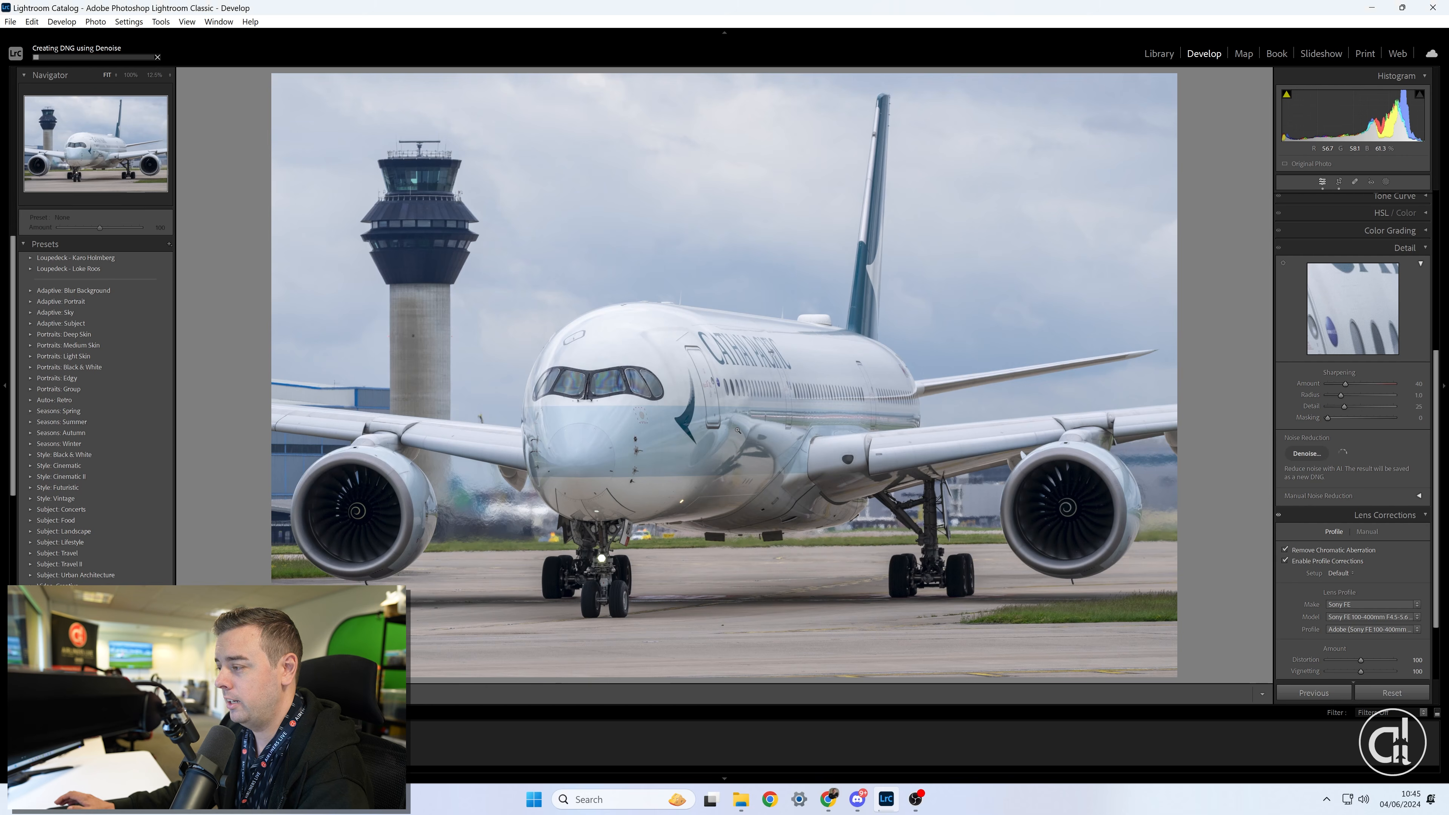
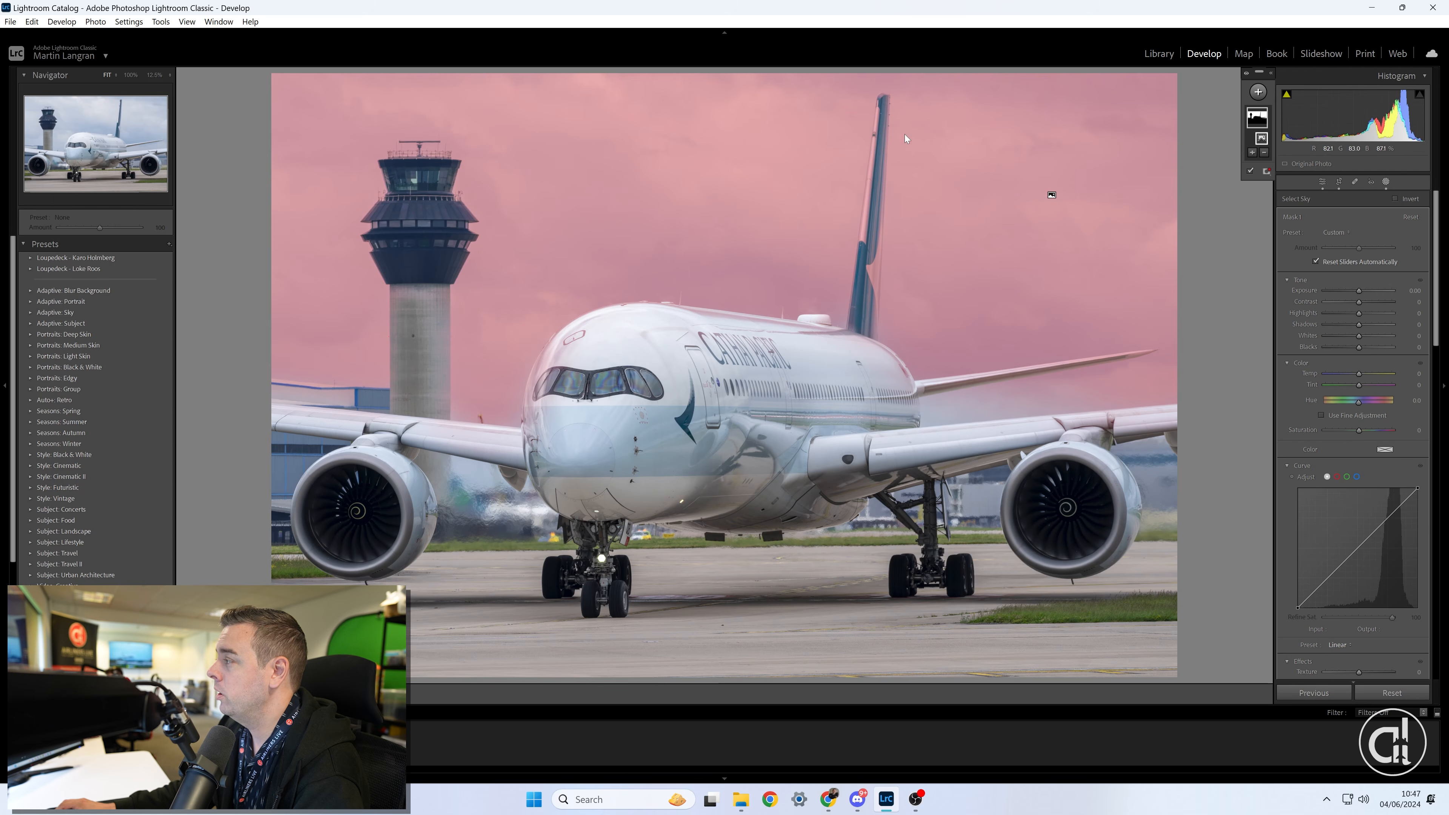
Subtract from the sky mask with a brush and paint the rear fuselage out of the selection at 100% zoom
click(1270, 74)
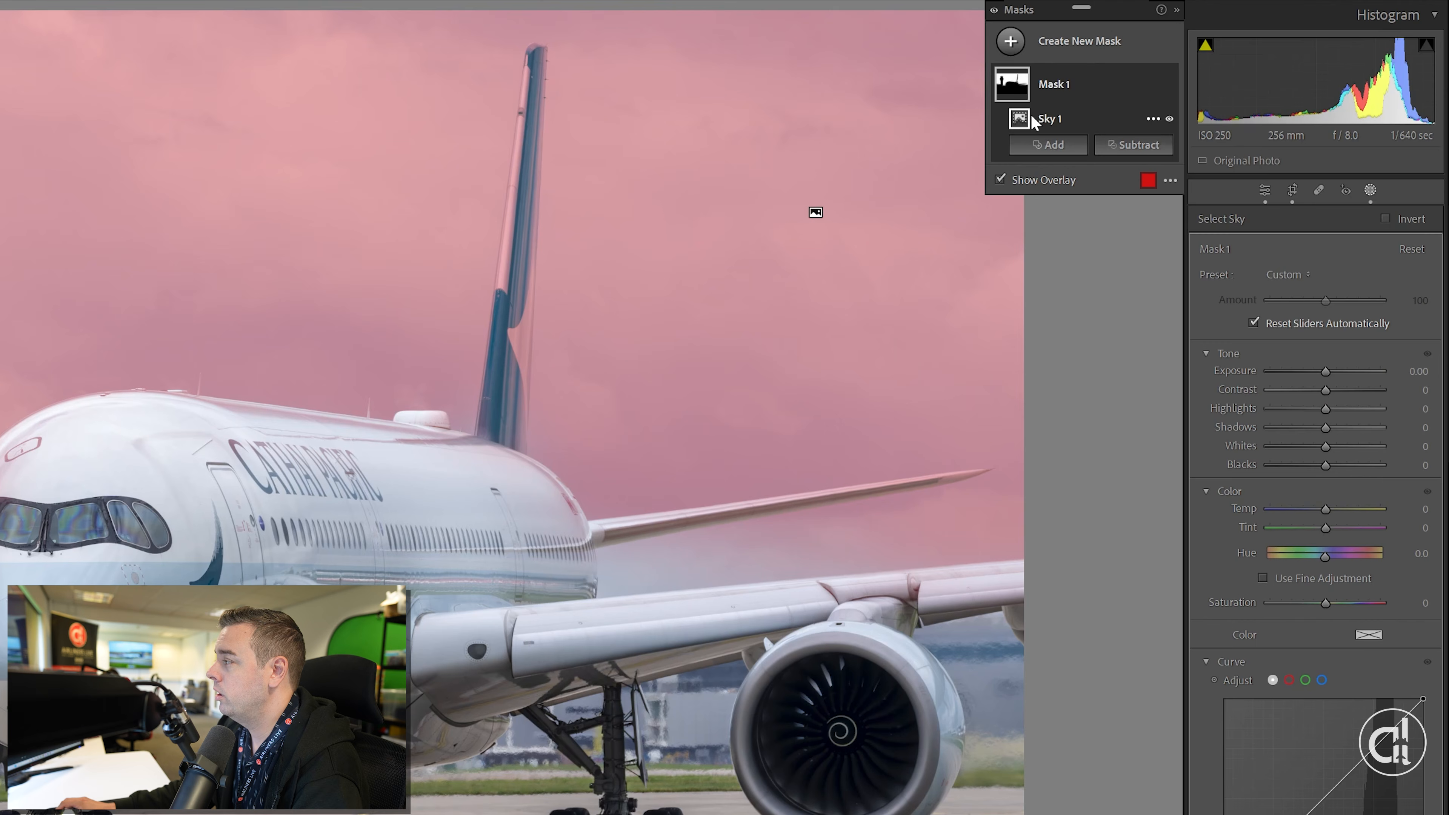
click(1135, 147)
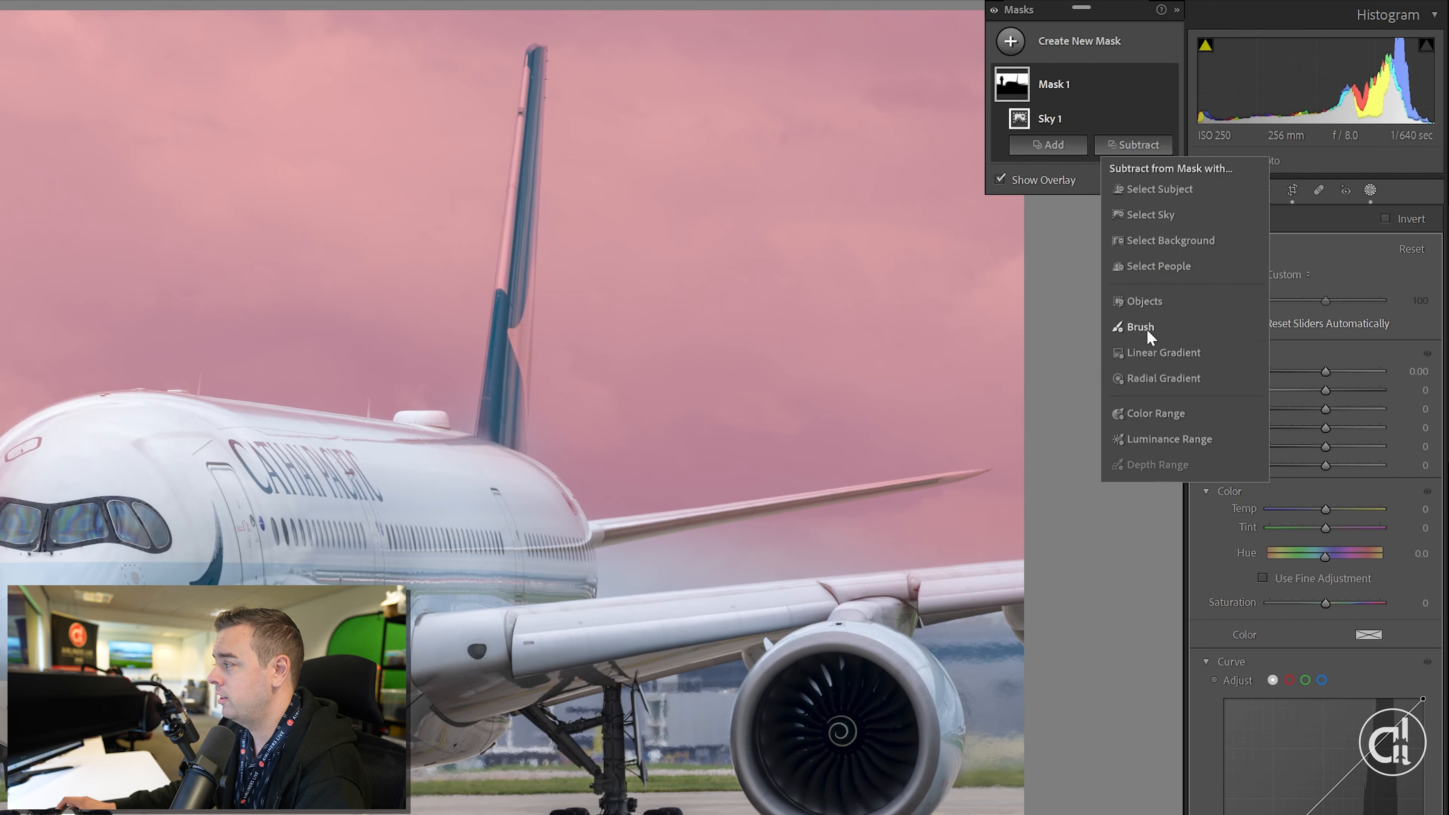
click(1141, 326)
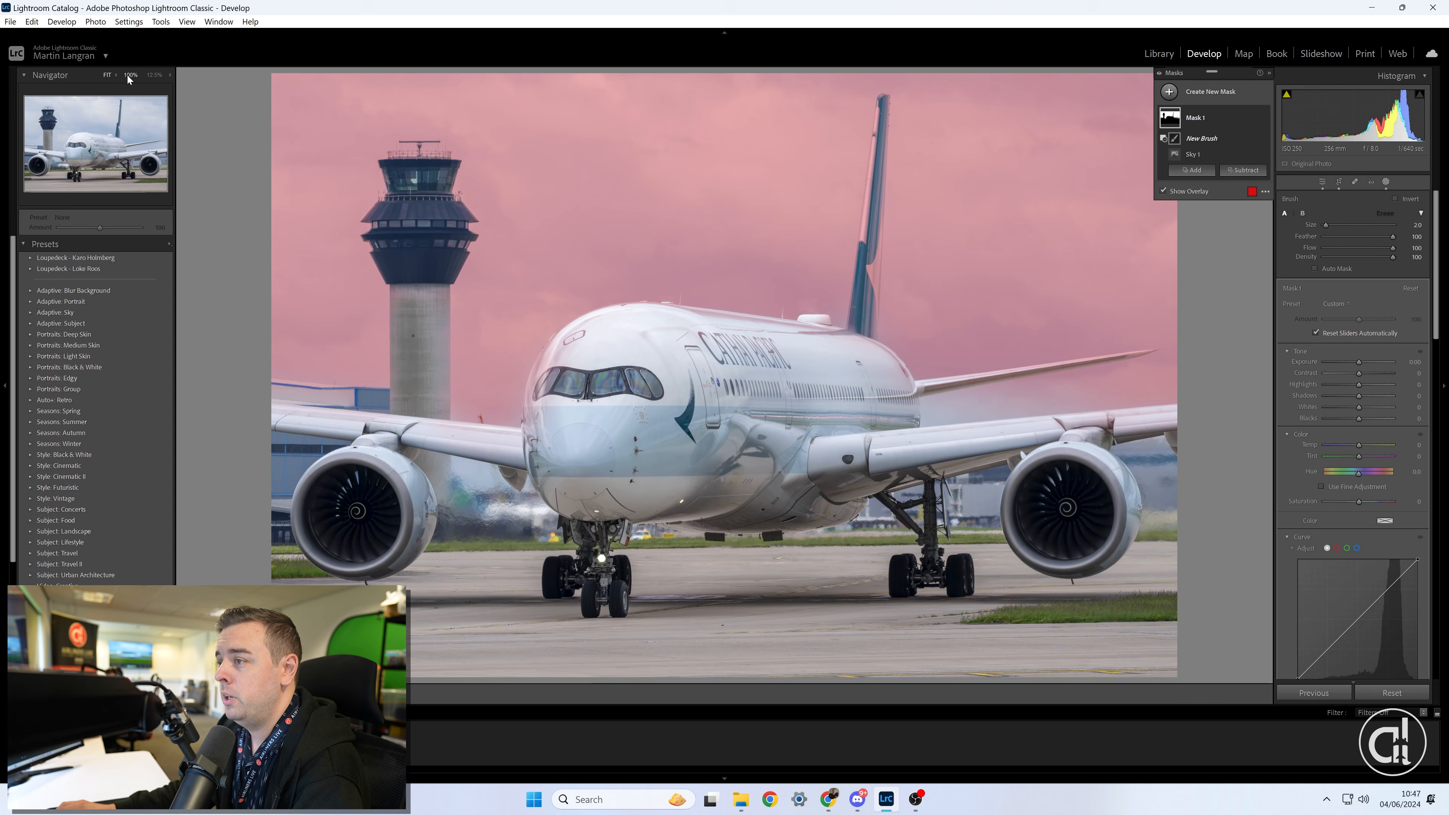
click(130, 75)
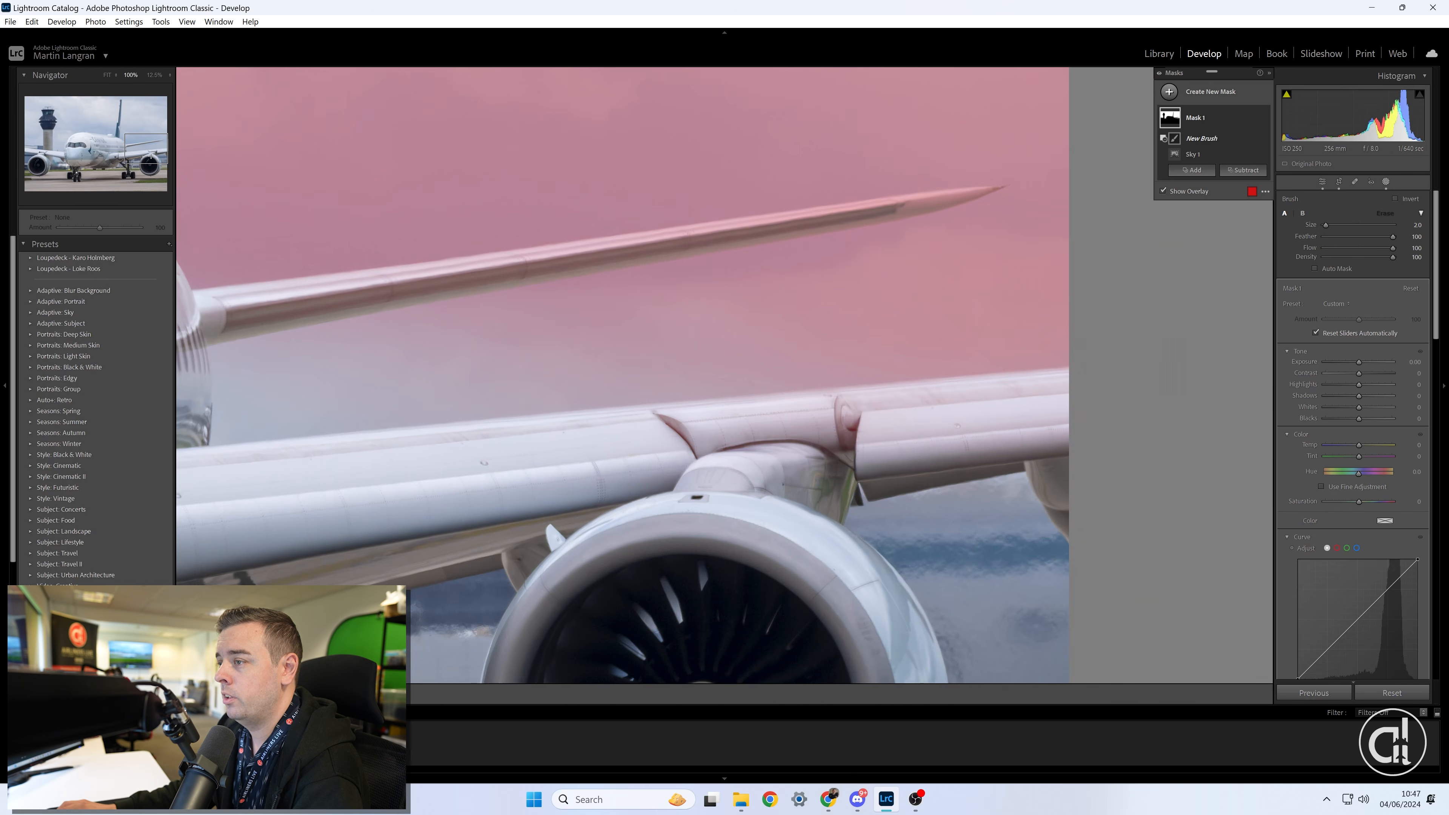
drag(151, 156, 119, 141)
scroll(245, 301, up, 1)
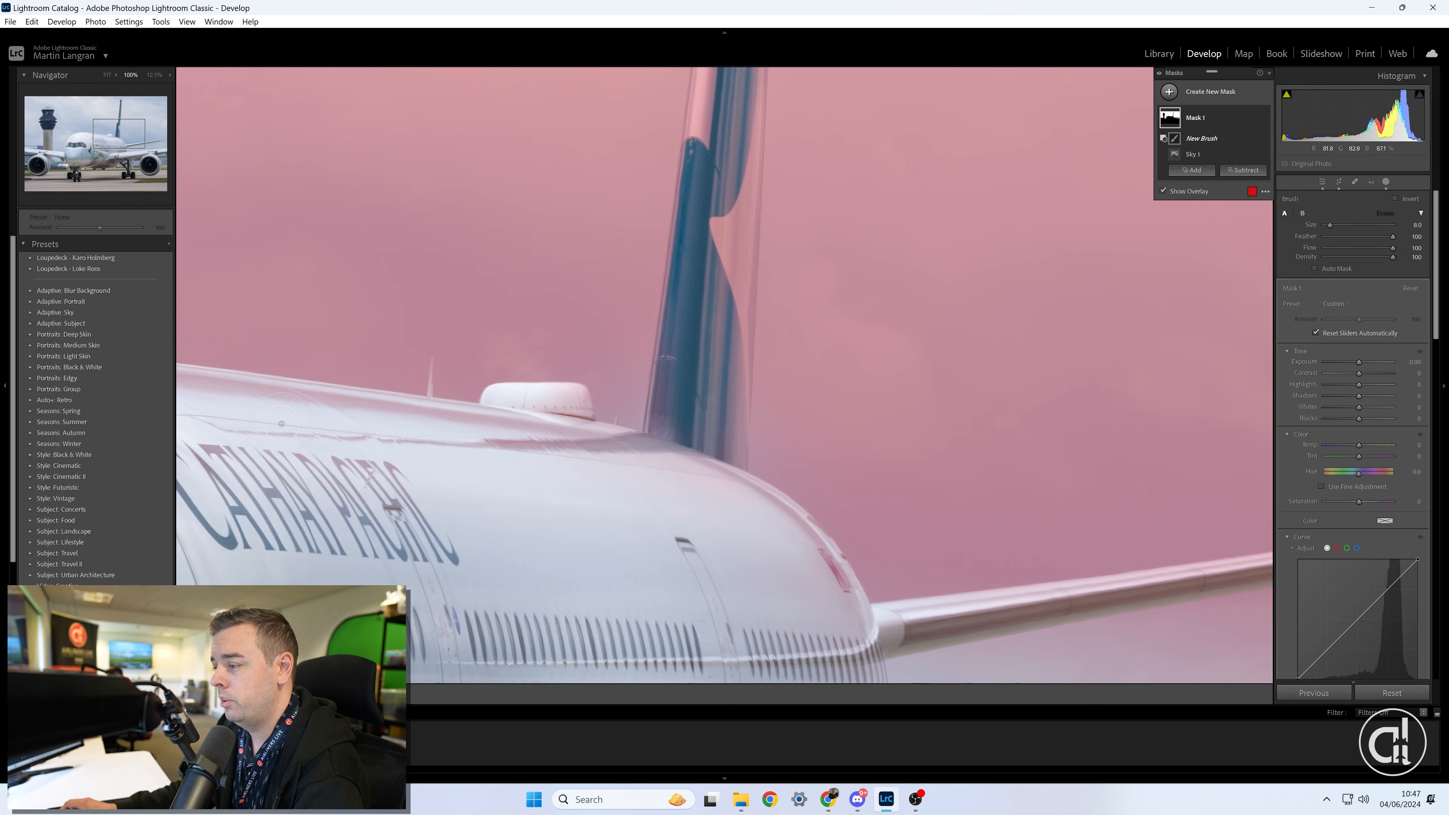
mouse_move(220, 403)
mouse_down()
mouse_move(218, 383)
mouse_move(656, 448)
mouse_up()
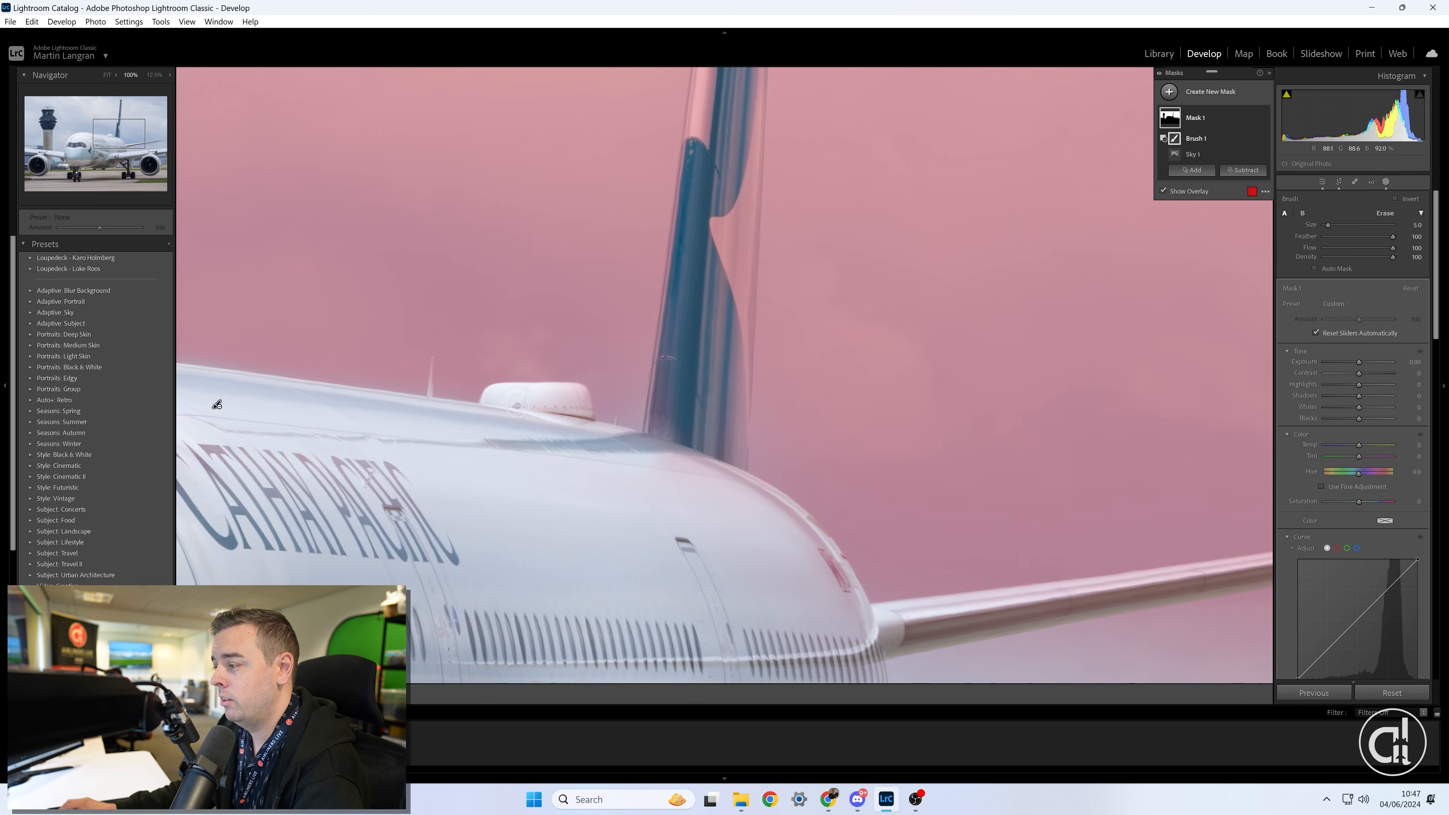
drag(217, 404, 217, 404)
mouse_move(570, 405)
mouse_down()
mouse_move(606, 439)
mouse_move(798, 528)
mouse_move(848, 600)
mouse_move(831, 613)
mouse_up()
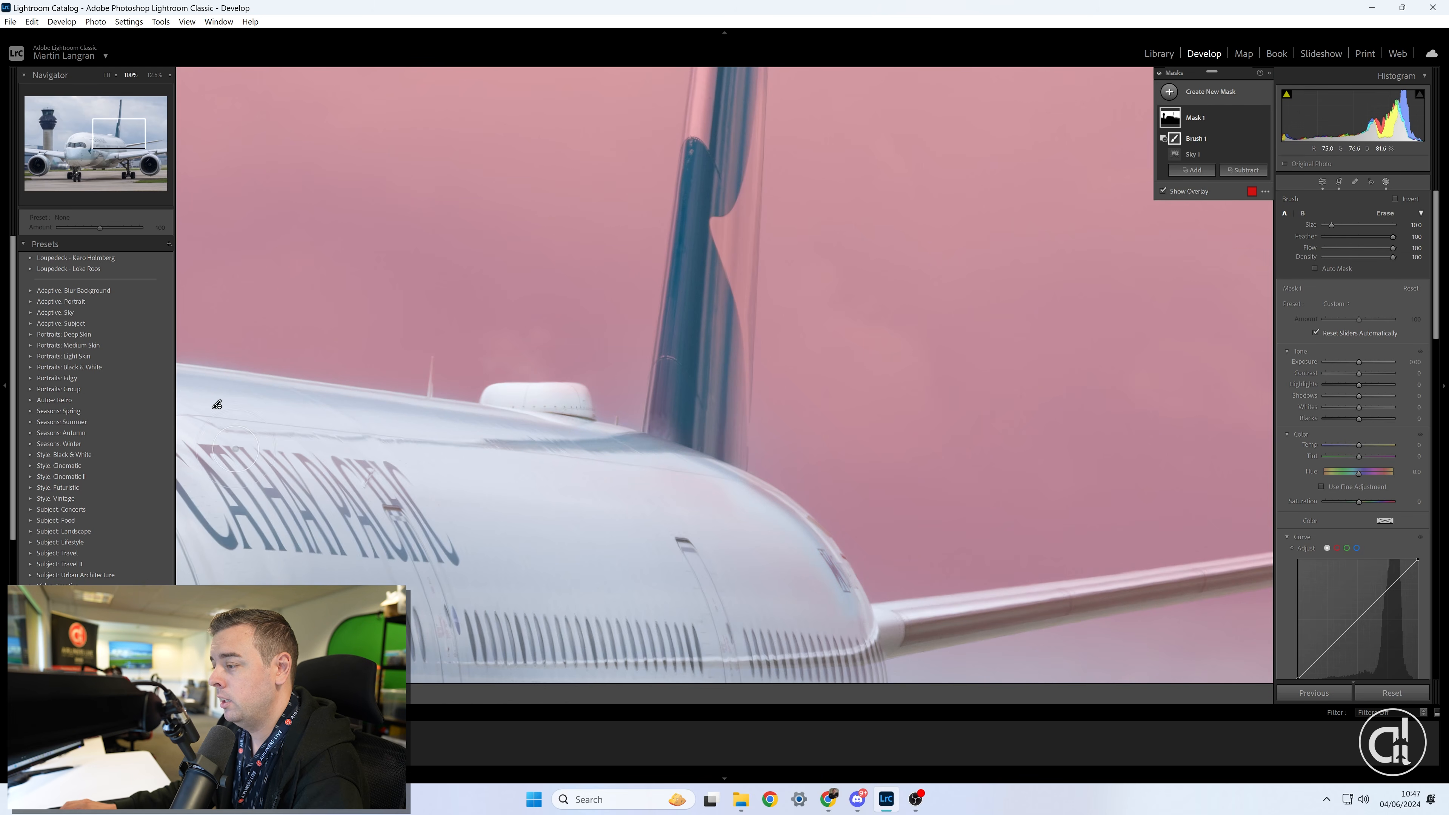
drag(236, 449, 402, 484)
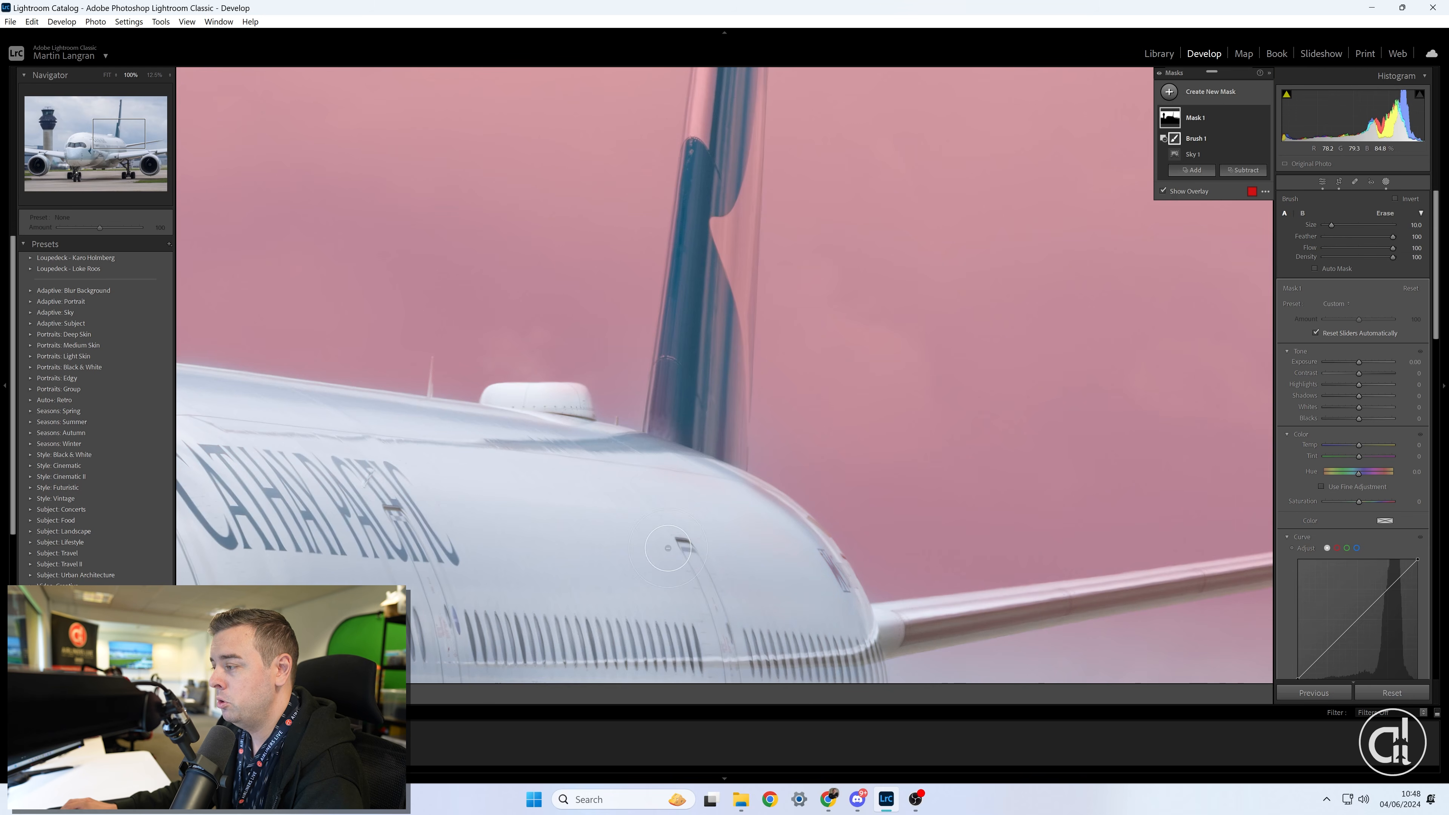
Brush the base and lower part of the tail fin out of the sky mask, using a smaller brush for the edges
mouse_move(679, 431)
mouse_down()
mouse_move(679, 381)
mouse_move(685, 430)
mouse_move(732, 393)
mouse_move(723, 434)
mouse_up()
mouse_move(731, 360)
mouse_down()
mouse_move(721, 404)
mouse_move(736, 246)
mouse_move(725, 433)
mouse_up()
scroll(687, 342, down, 4)
mouse_move(679, 384)
mouse_down()
mouse_move(707, 153)
mouse_move(685, 296)
mouse_move(695, 97)
mouse_move(710, 93)
mouse_move(686, 281)
mouse_move(735, 171)
mouse_move(733, 232)
mouse_move(751, 183)
mouse_up()
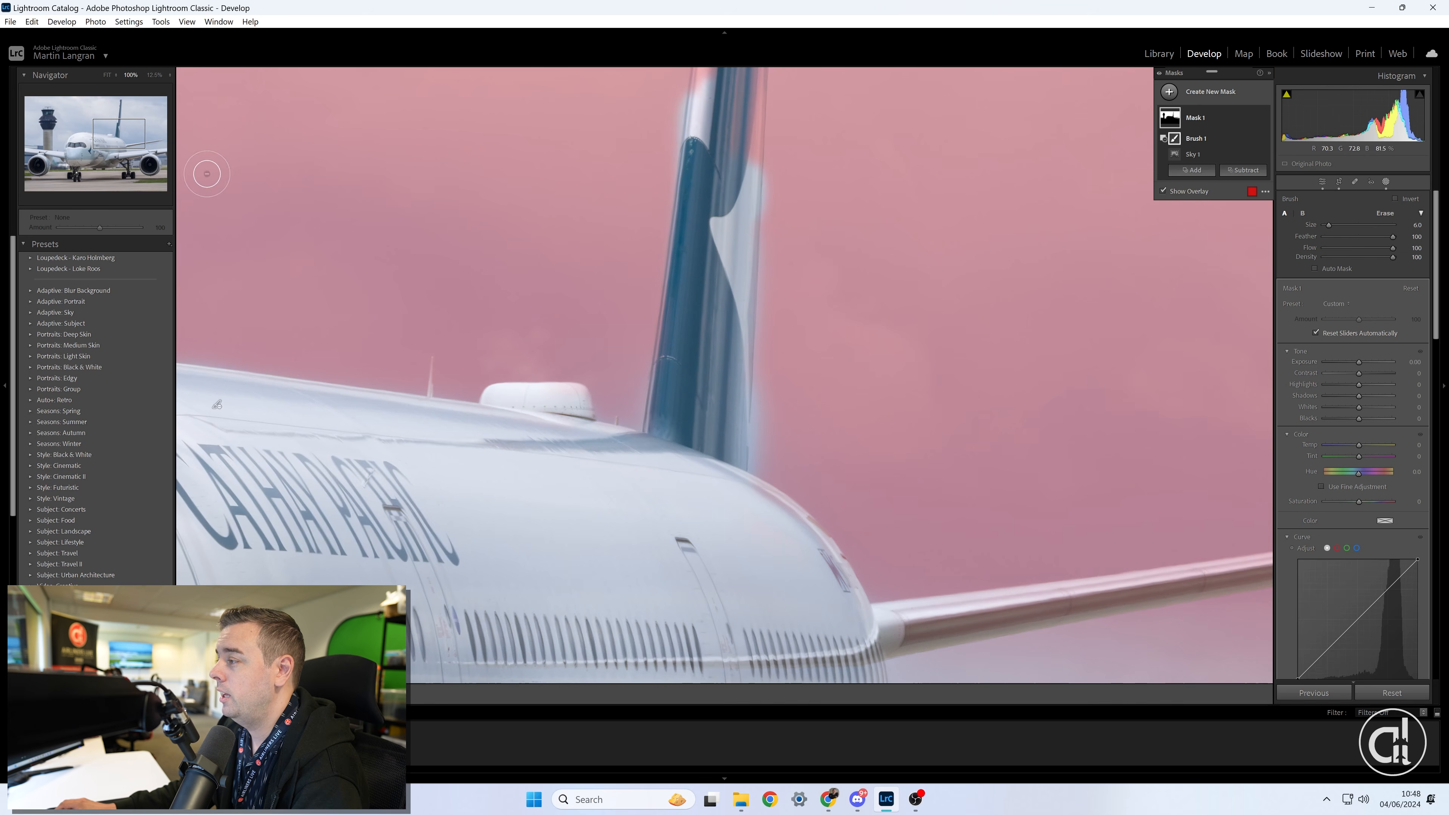
Brush the upper tail fin out of the sky mask along its full length up to the tip
click(124, 116)
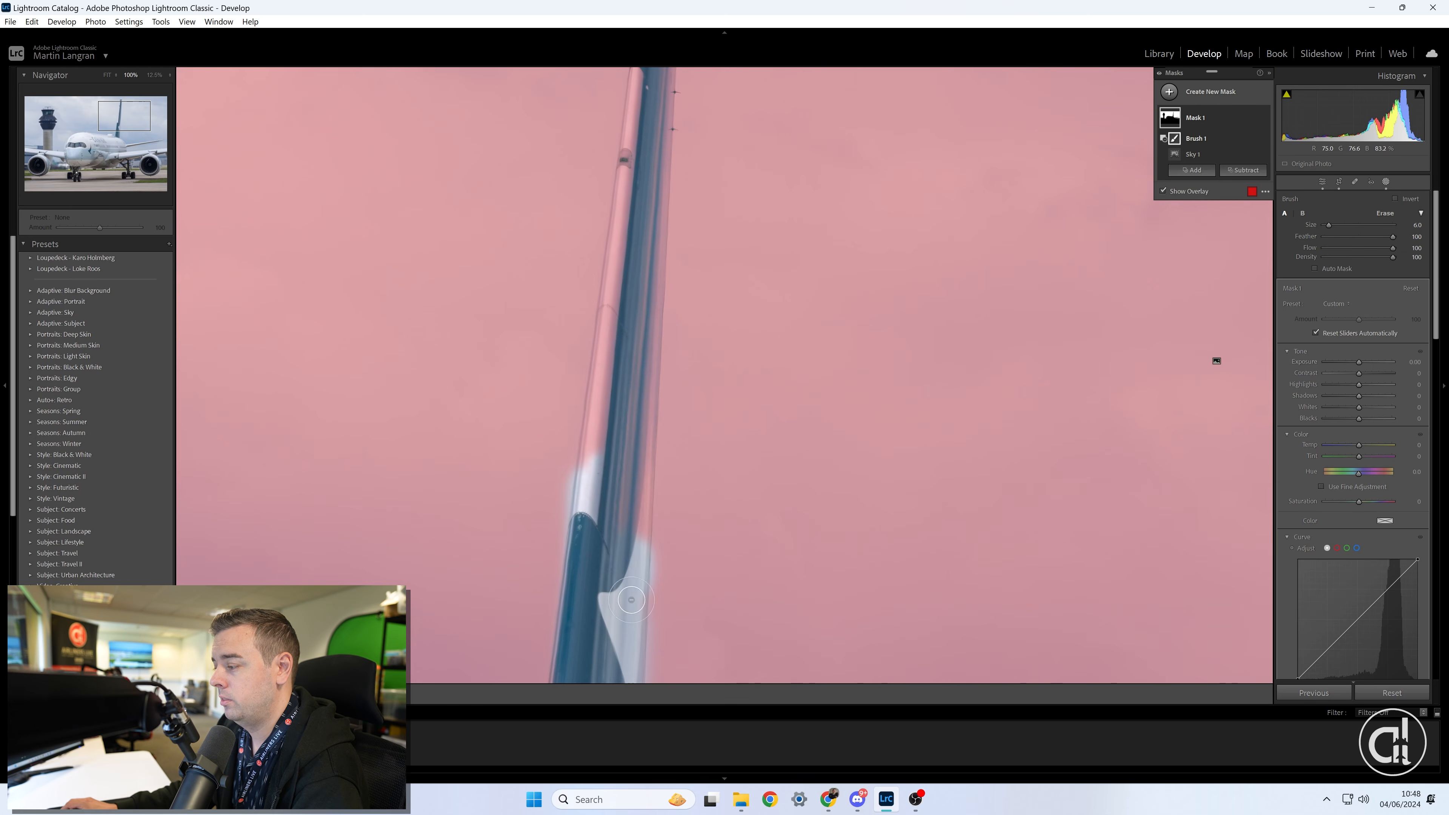
mouse_move(626, 598)
mouse_down()
mouse_move(640, 423)
mouse_move(638, 557)
mouse_move(594, 492)
mouse_move(593, 429)
mouse_move(633, 143)
mouse_up()
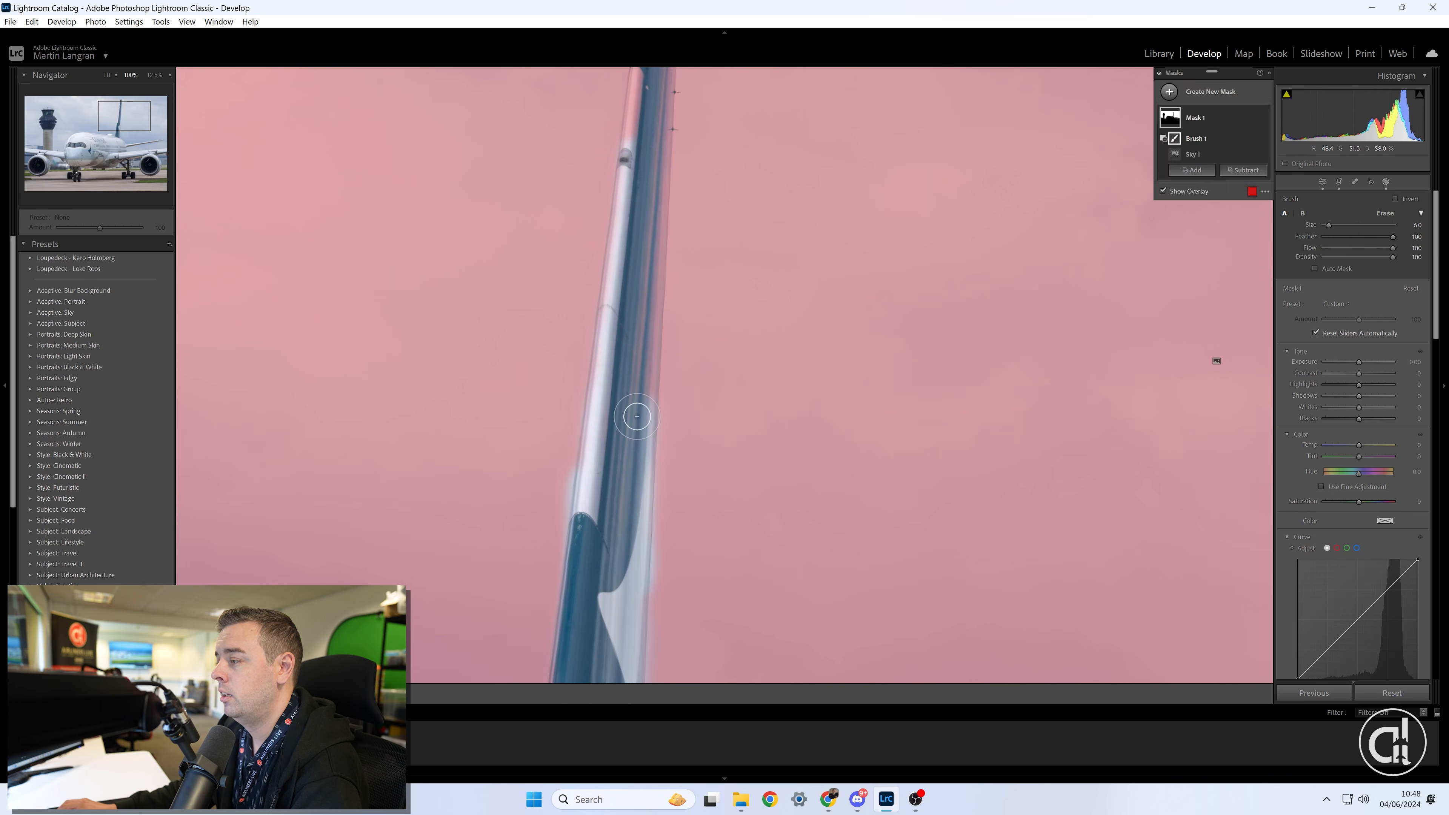
mouse_move(637, 416)
mouse_down()
mouse_move(646, 184)
mouse_move(642, 424)
mouse_up()
drag(124, 121, 123, 112)
scroll(653, 345, down, 1)
mouse_move(653, 344)
mouse_down()
mouse_move(665, 221)
mouse_move(679, 213)
mouse_move(676, 381)
mouse_up()
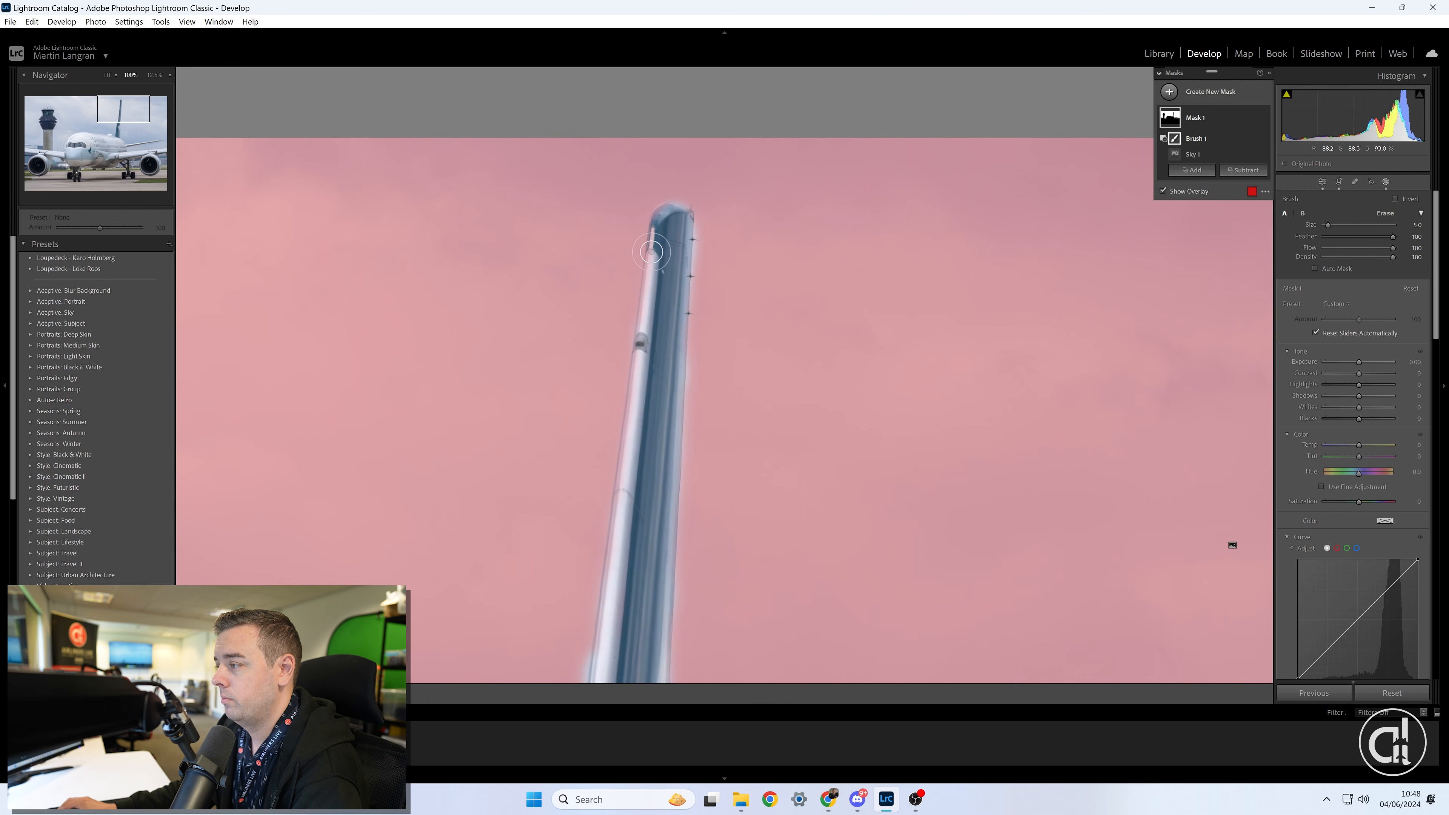
mouse_move(651, 252)
mouse_down()
mouse_move(594, 662)
mouse_move(532, 148)
mouse_up()
drag(465, 619, 643, 536)
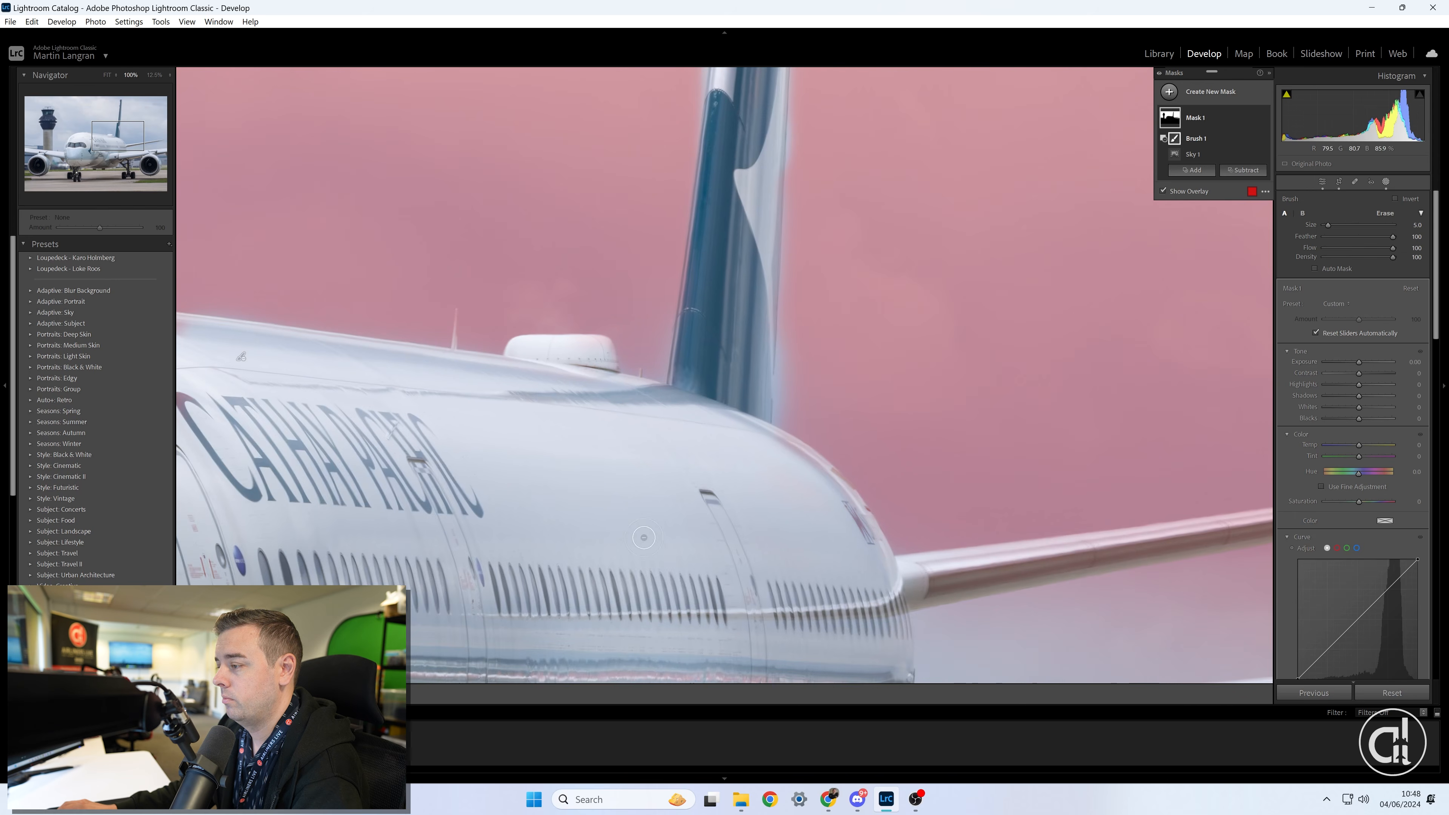
Viewing the whole photo, brush the aircraft's nose, the wing root and the control tower out of the sky mask at size 7
click(113, 74)
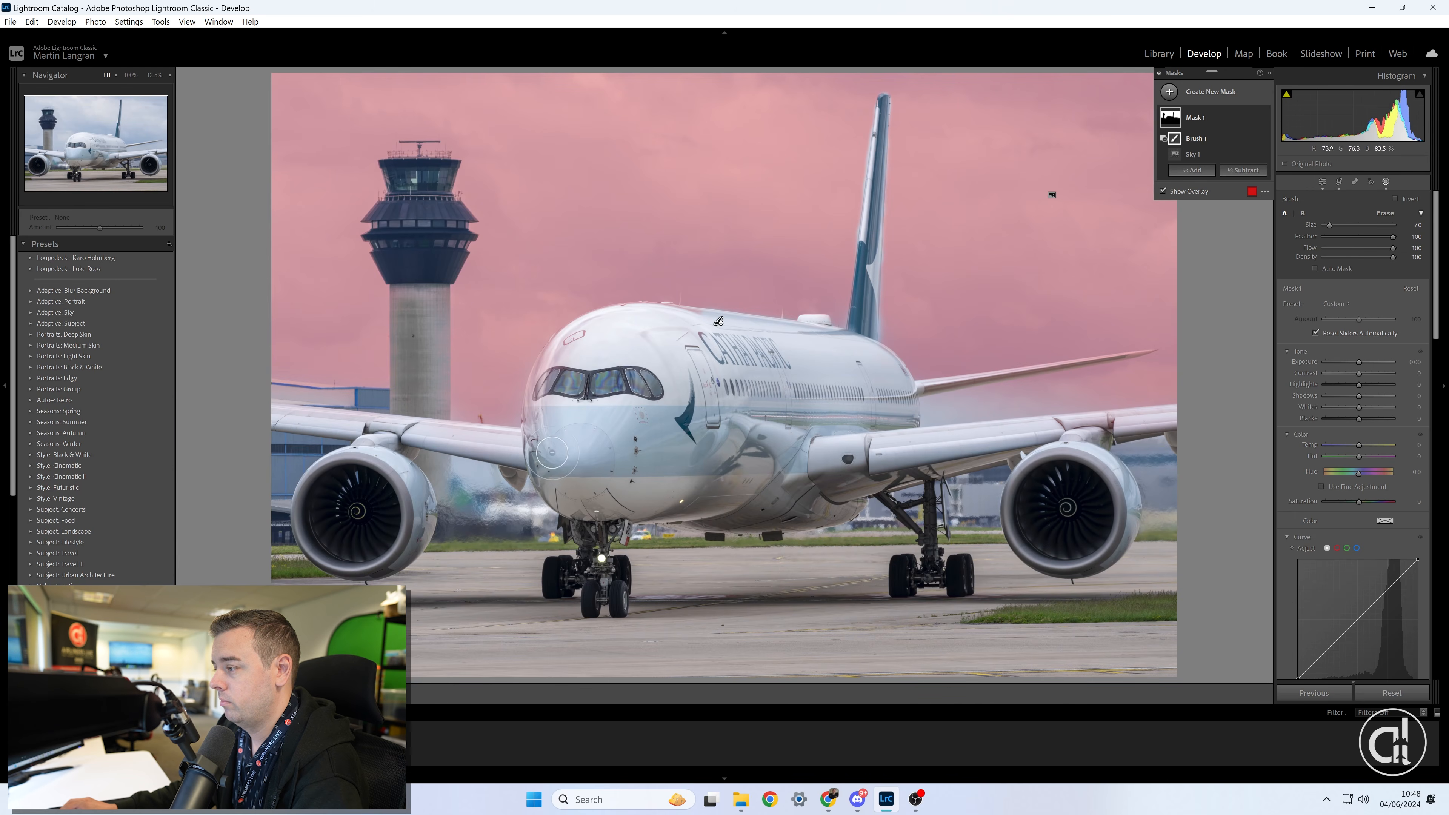
drag(552, 452, 565, 354)
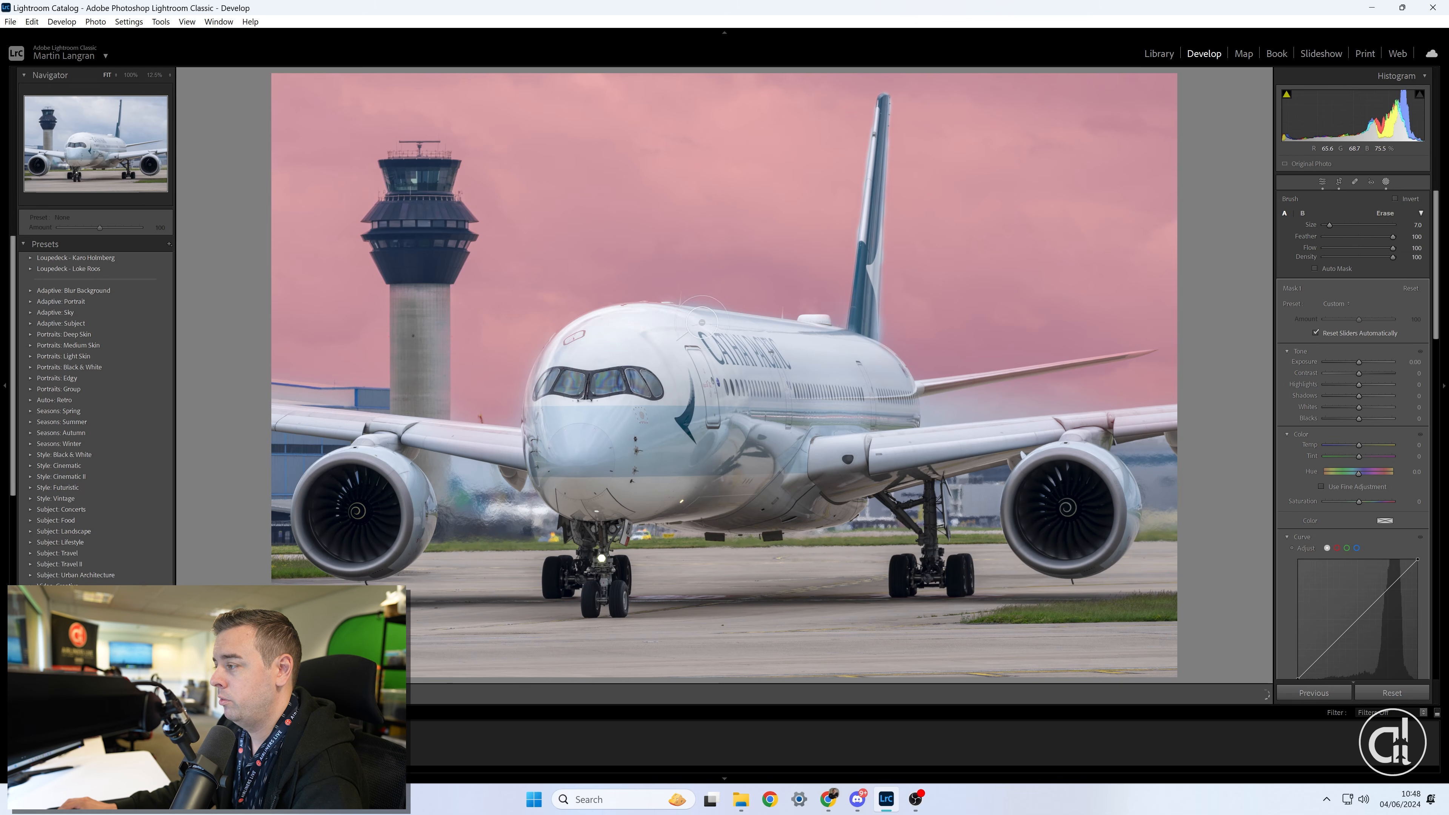
drag(768, 440, 820, 414)
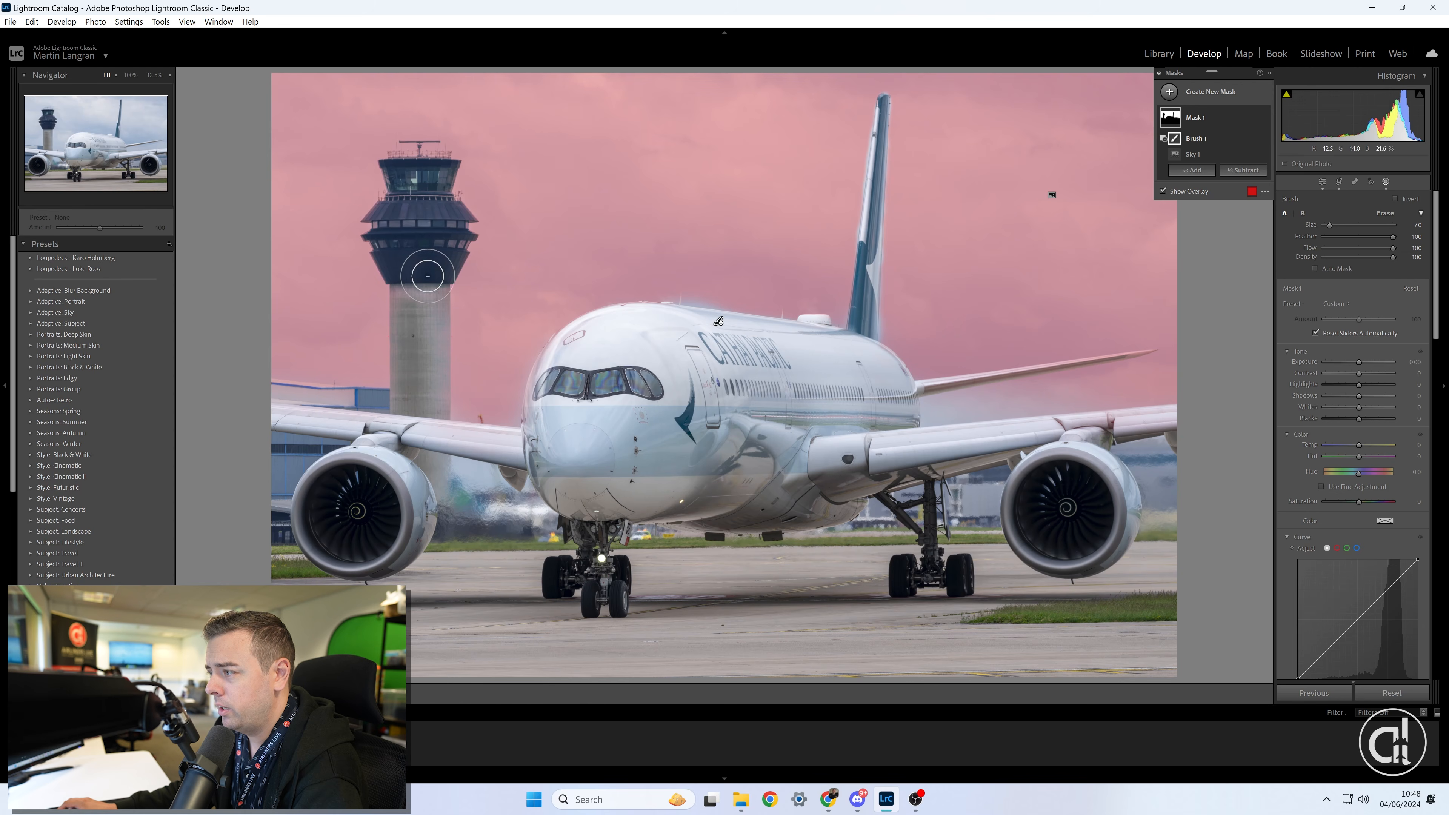
drag(412, 267, 430, 182)
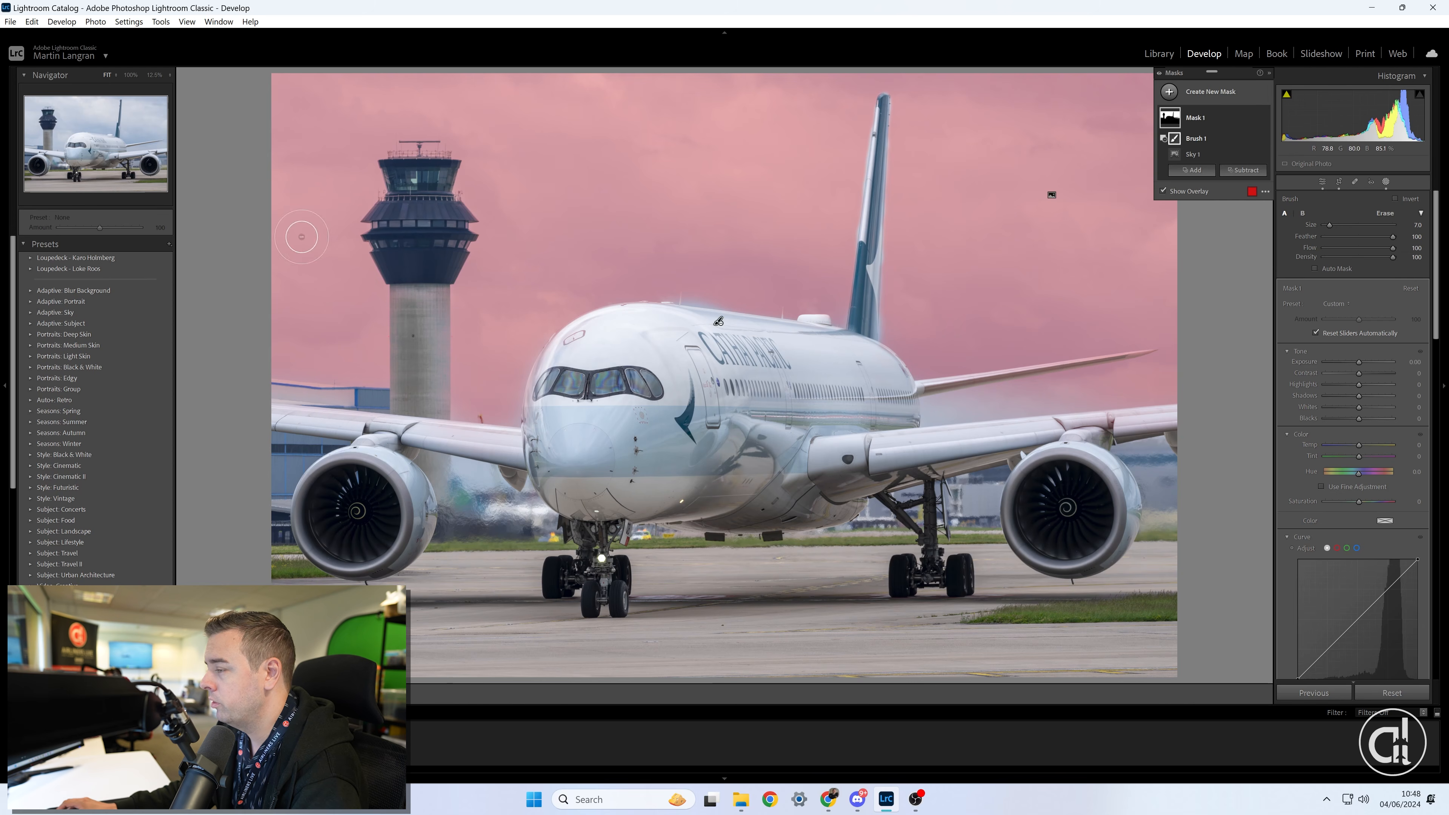
Add a brush to the sky mask and paint in the missed sky between the two wings beside the rear fuselage
click(1190, 171)
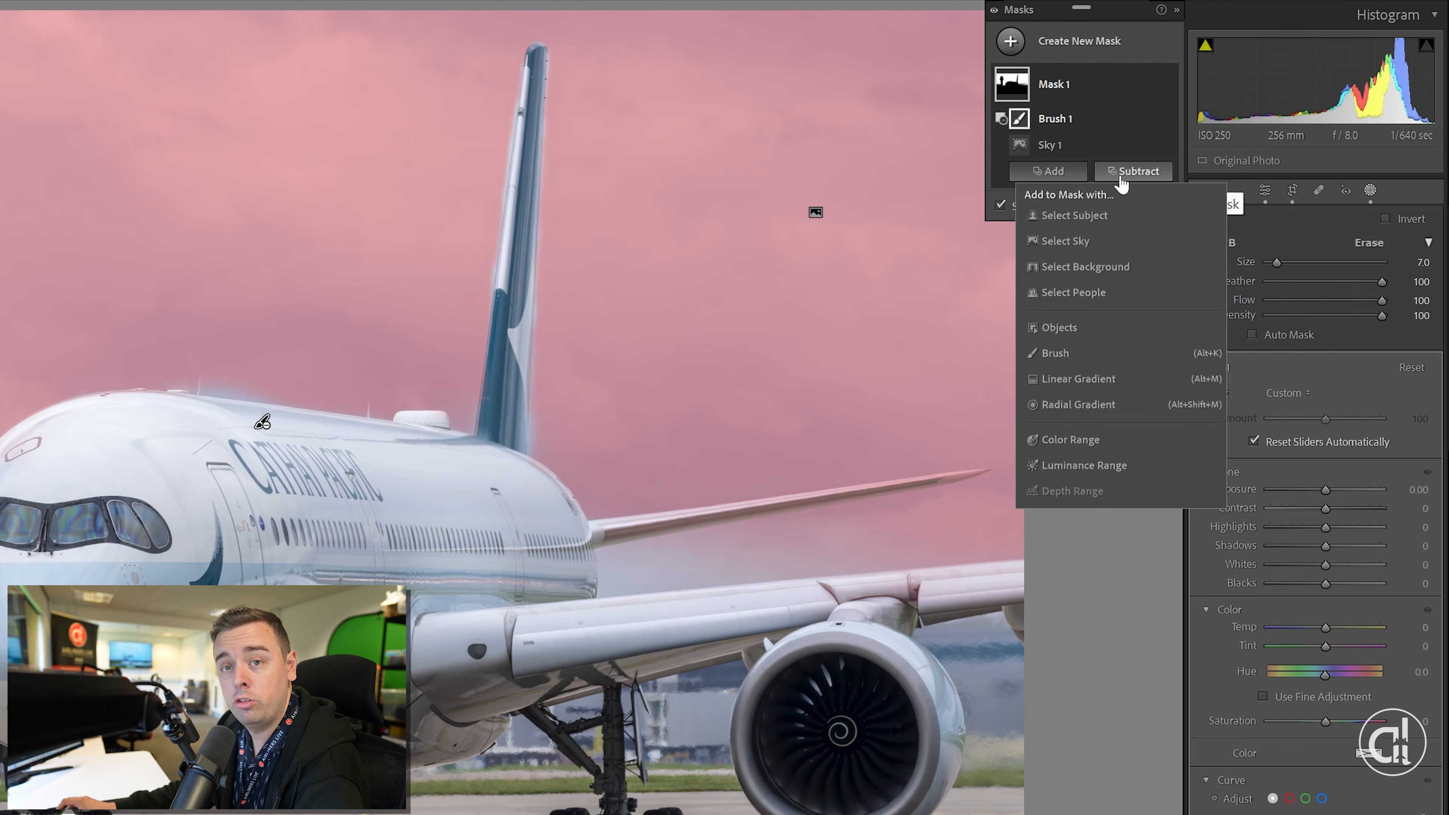
click(1053, 350)
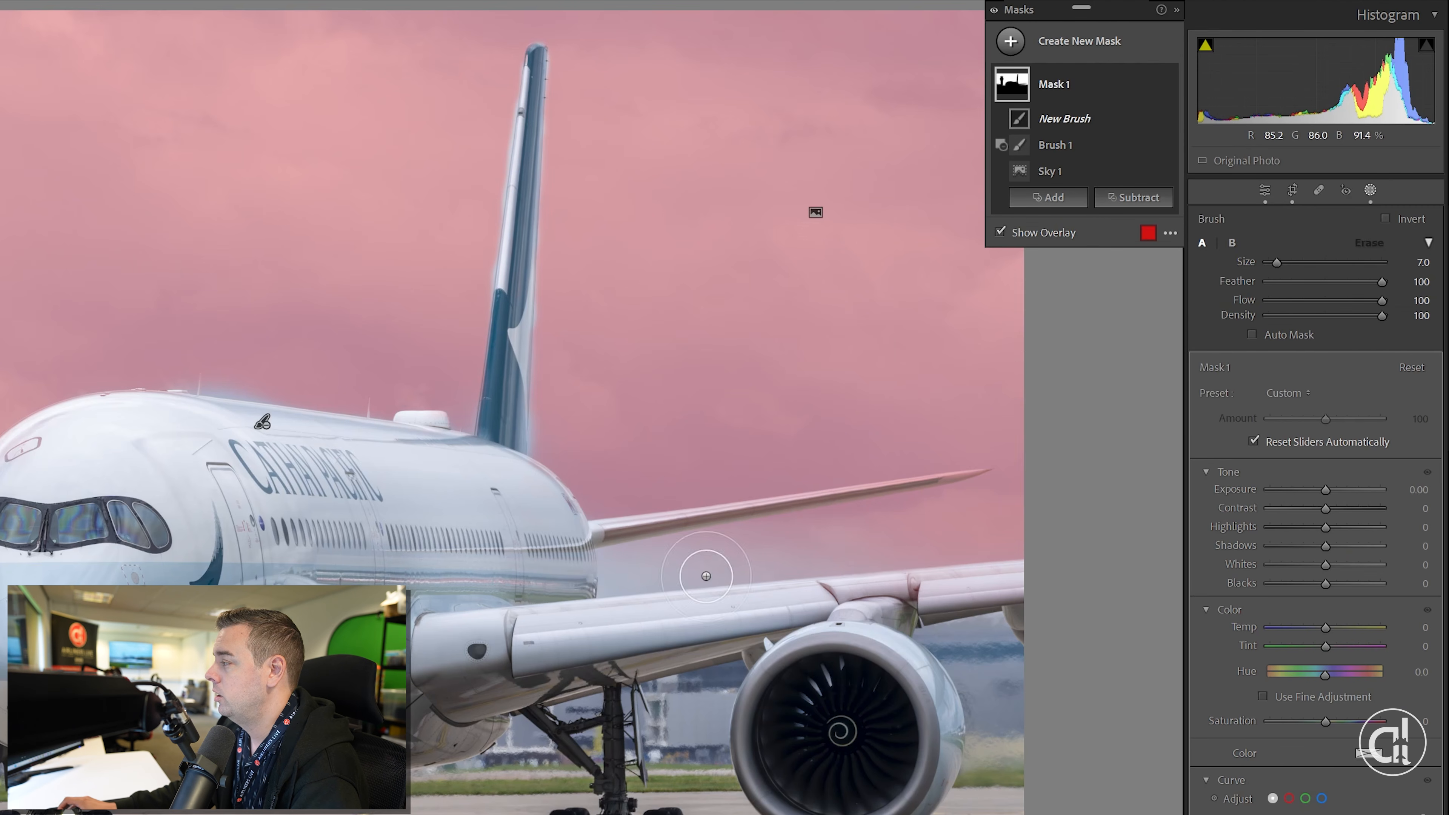
drag(613, 563, 626, 567)
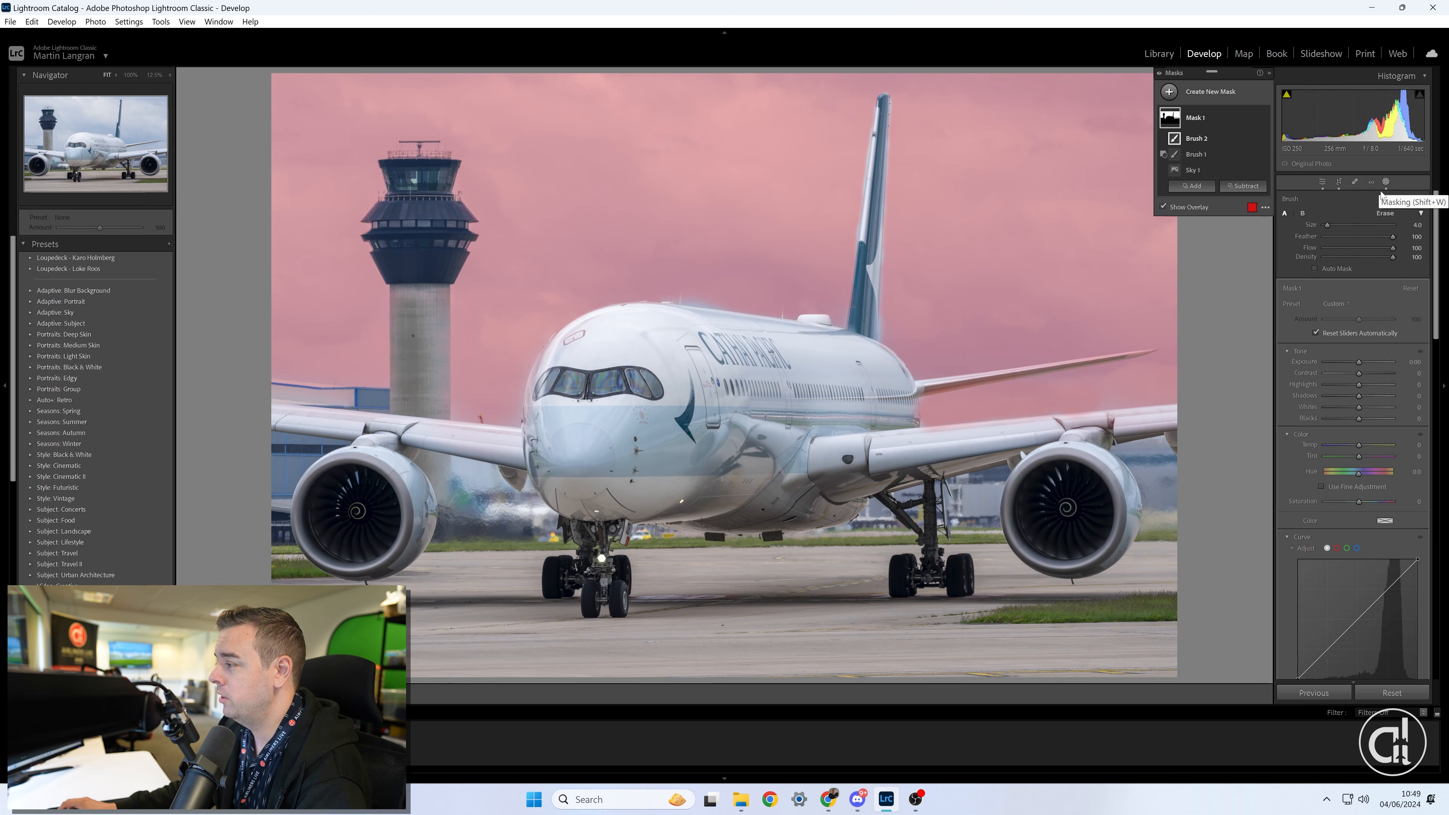
Set the sky mask's Dehaze to 16, Contrast to 49 and Whites to 28
scroll(1304, 477, down, 5)
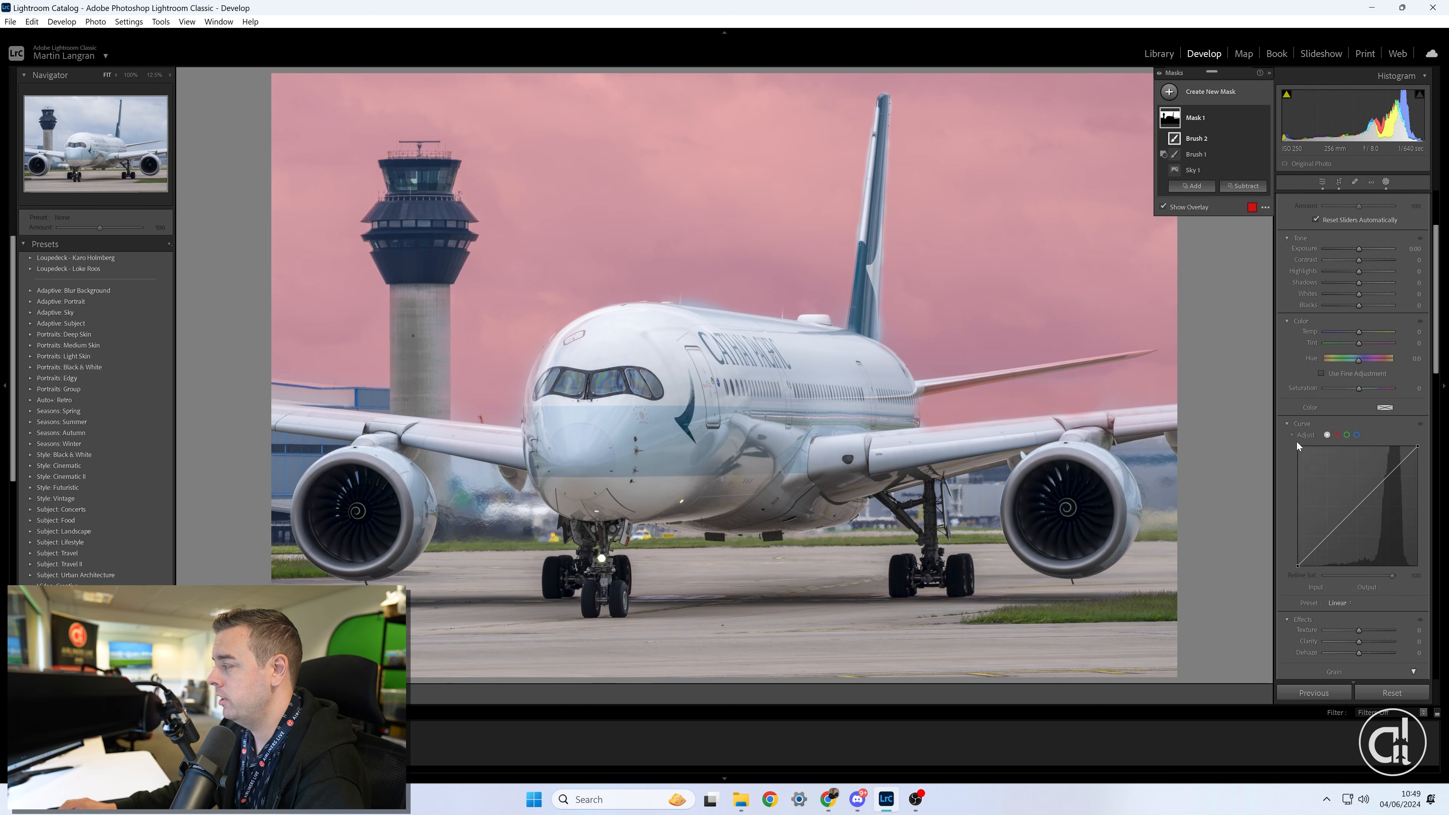
drag(1359, 539, 1366, 546)
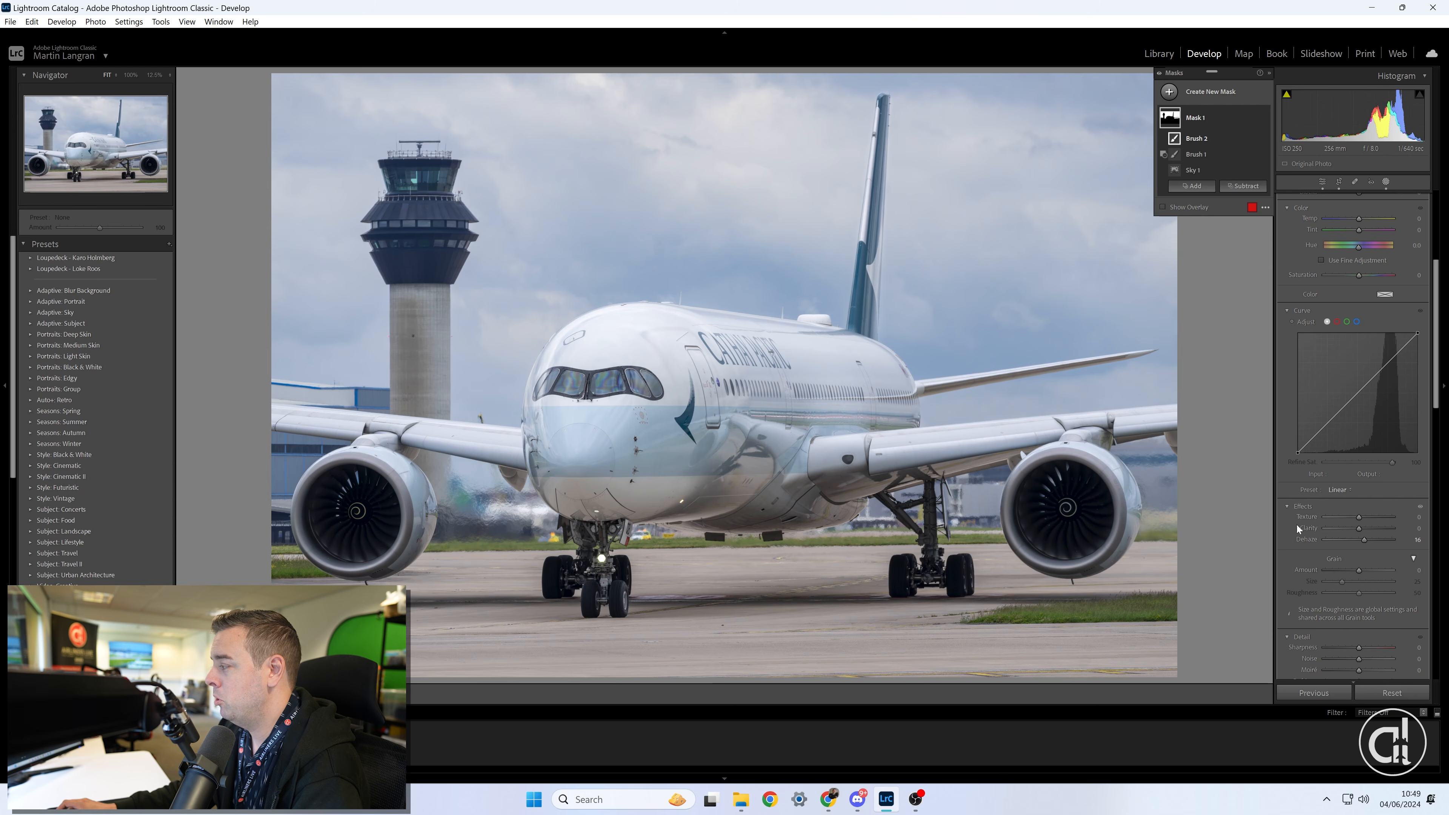
scroll(1297, 529, up, 5)
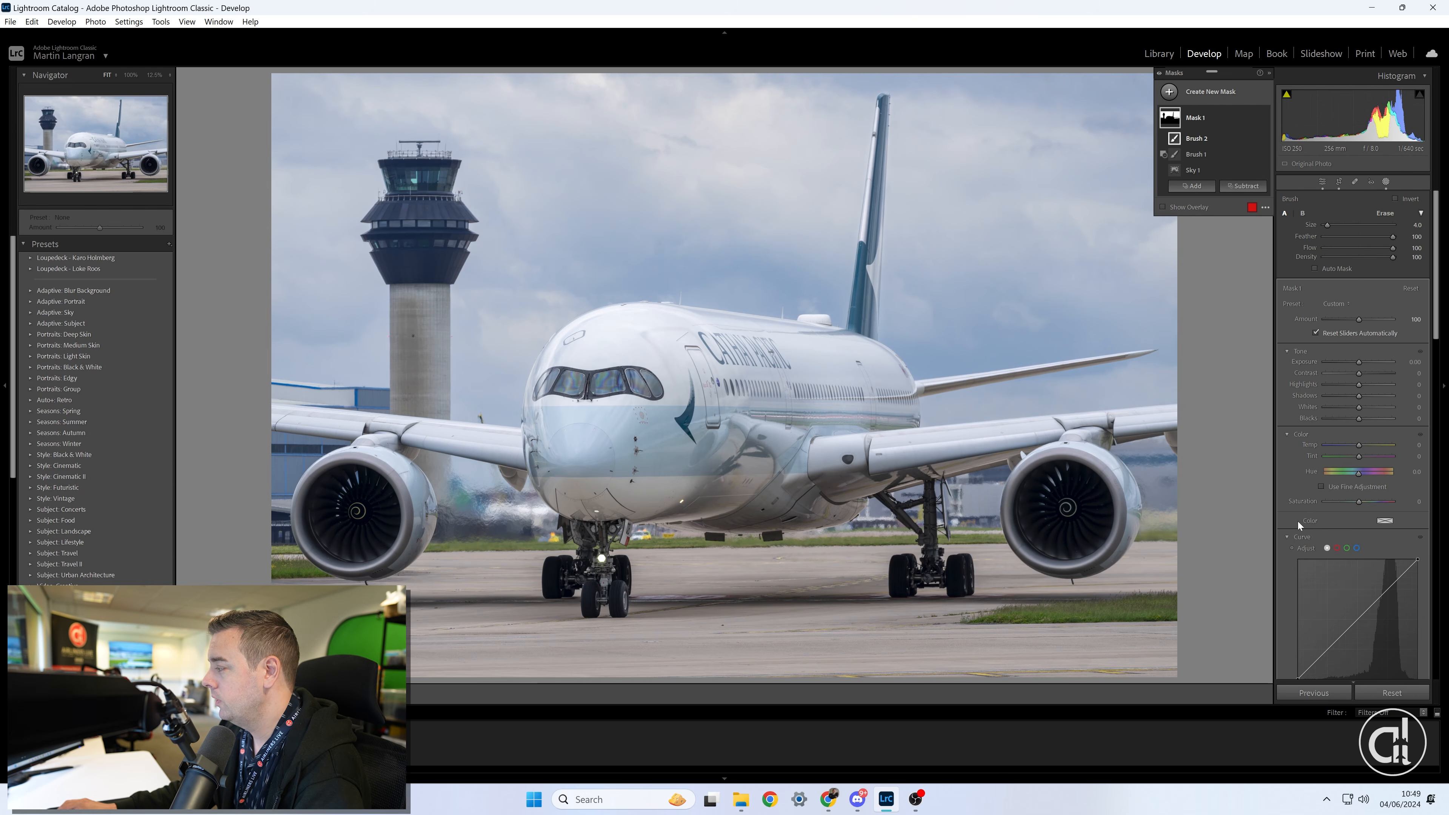
drag(1360, 376, 1375, 382)
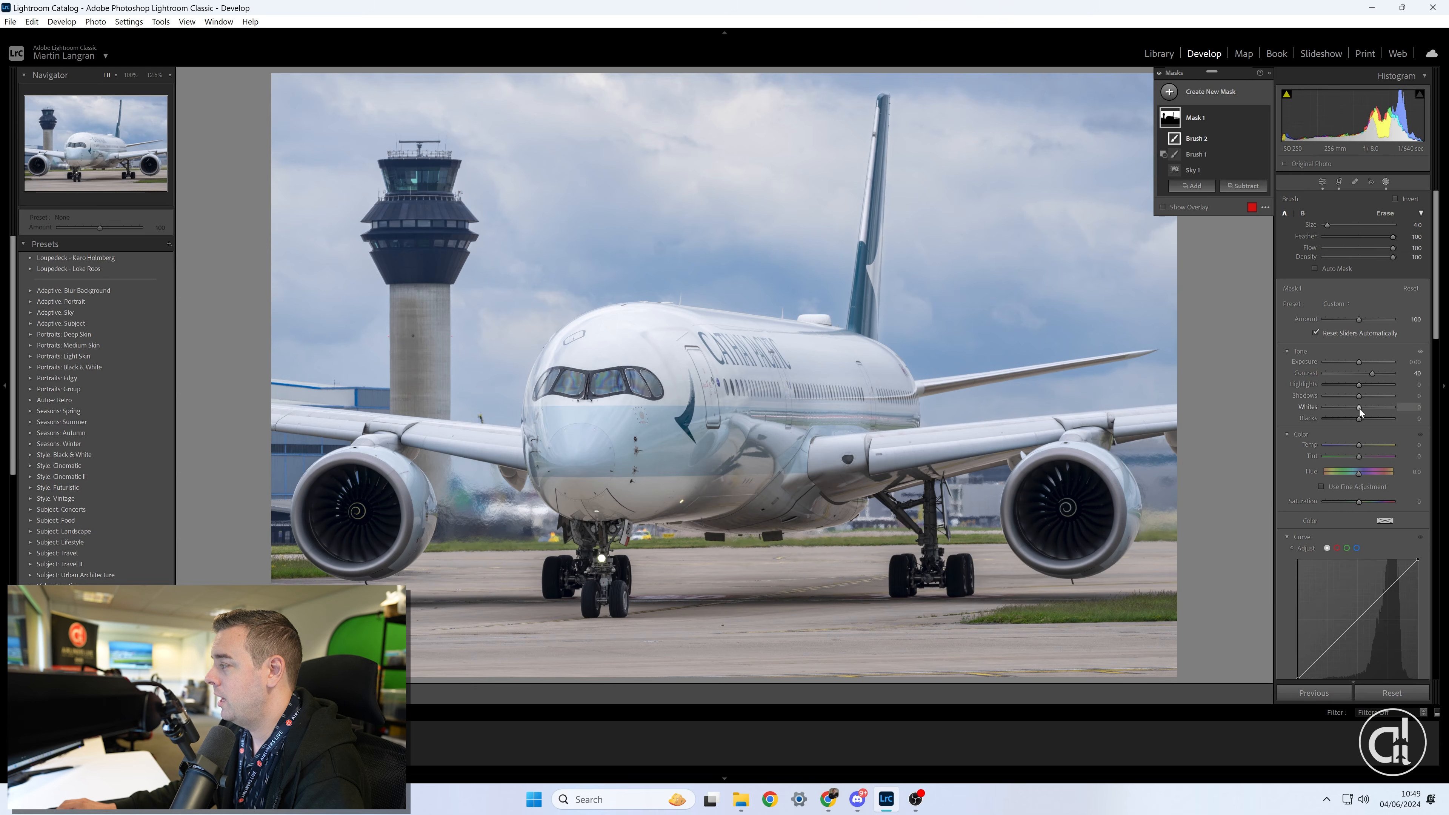
drag(1358, 408, 1374, 376)
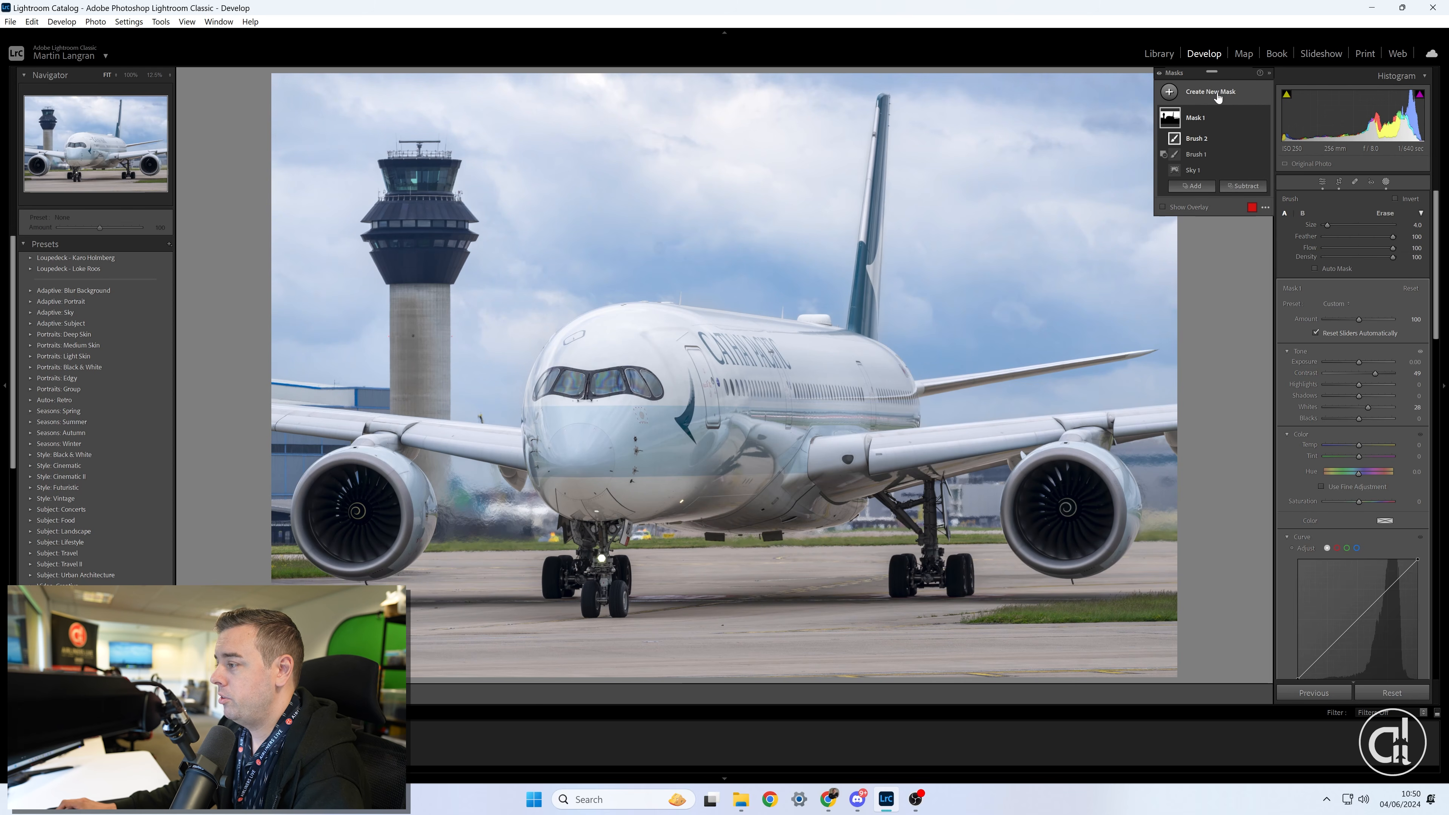
Create a subject mask for the aircraft and brush the control tower out of it
click(1175, 94)
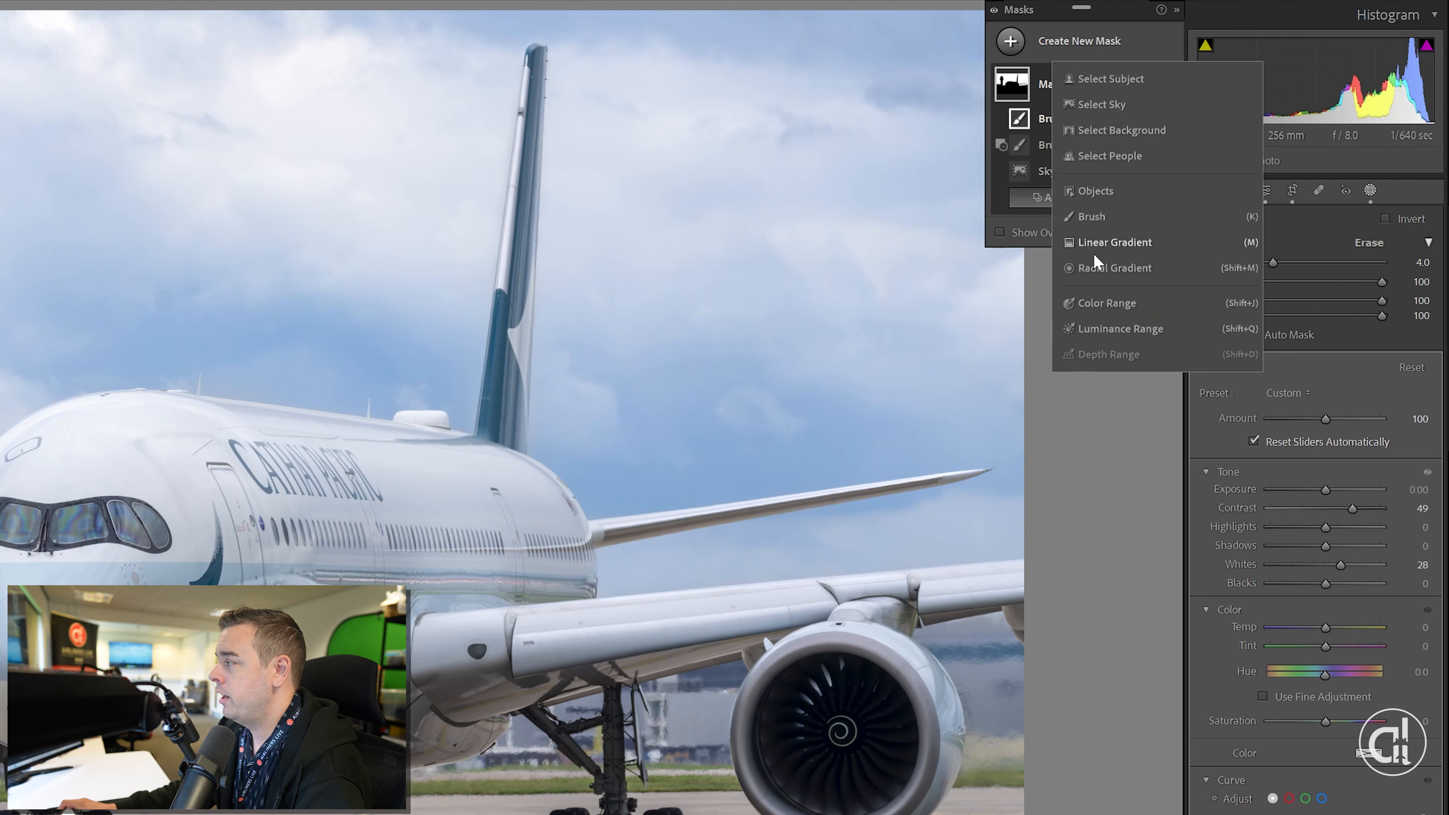
click(1115, 80)
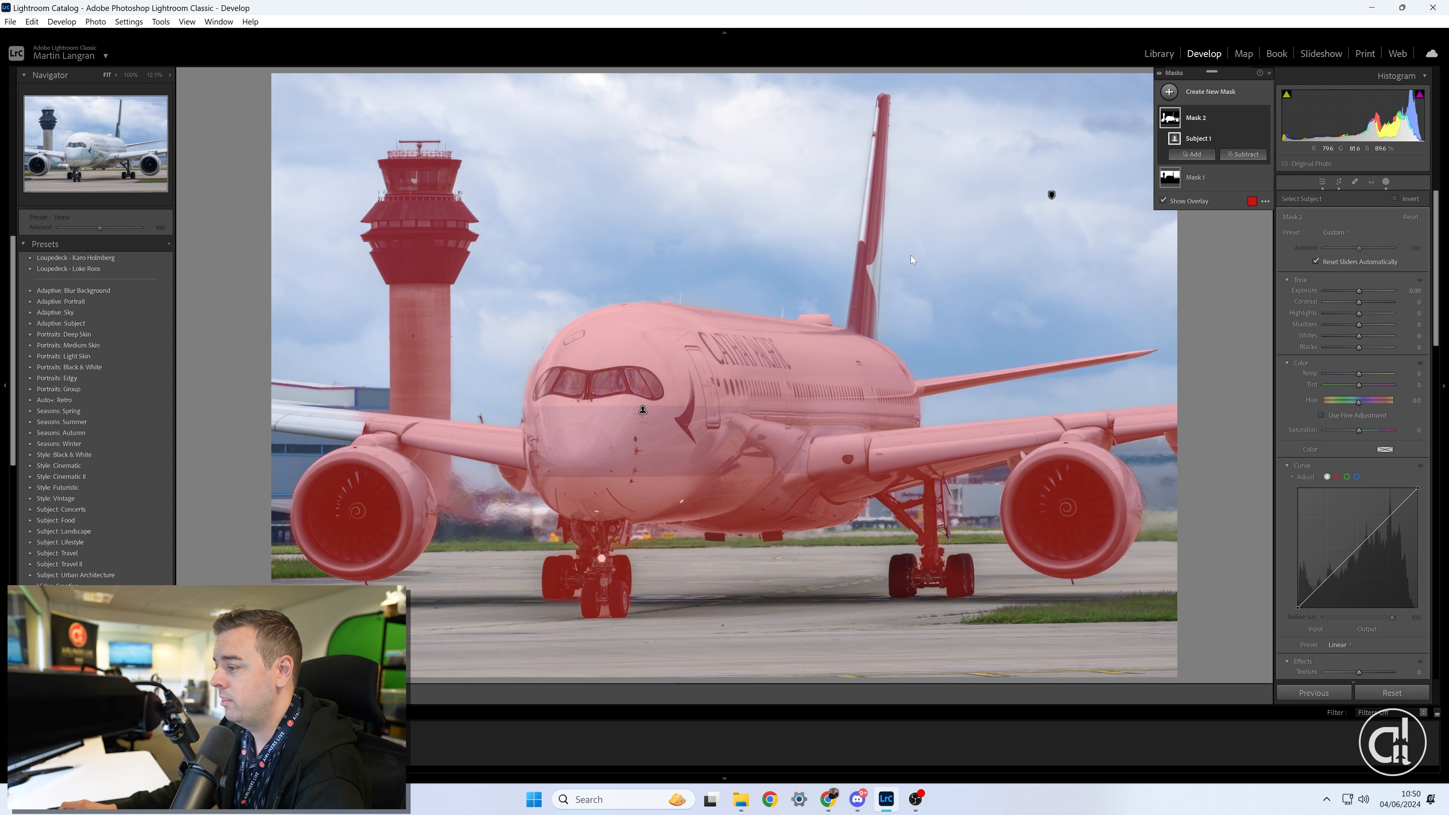
click(1244, 157)
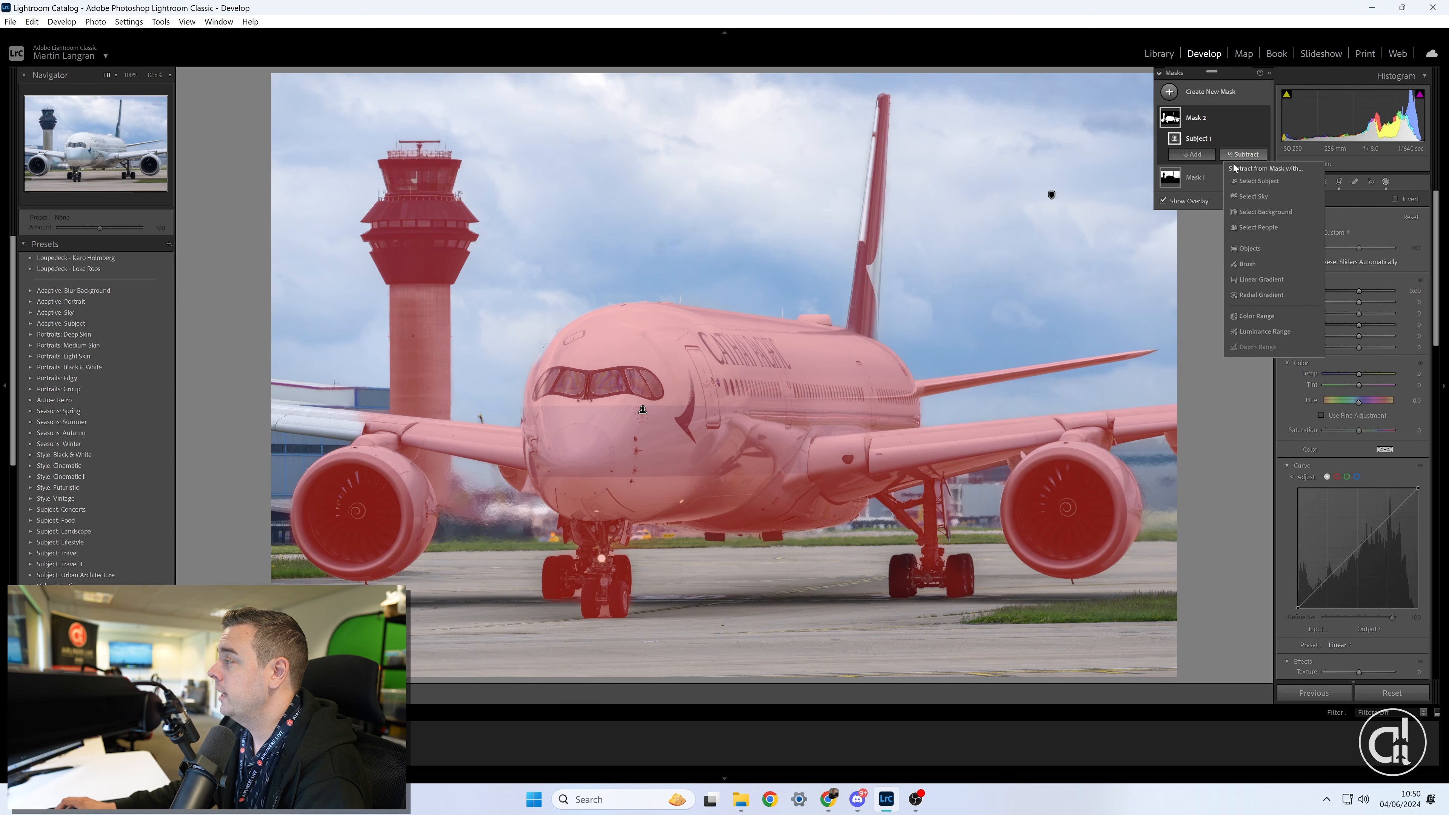
click(1239, 259)
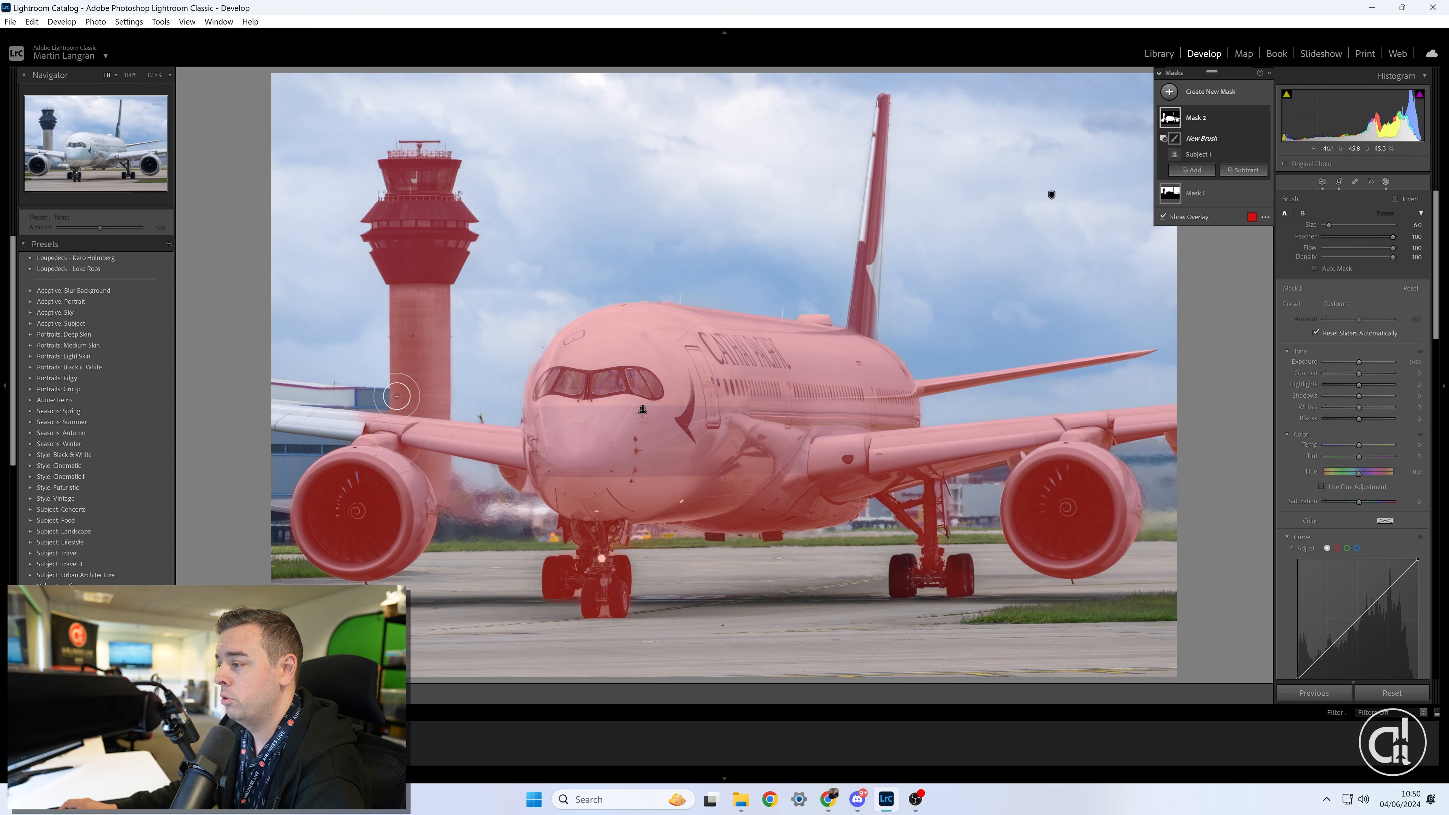
scroll(402, 391, up, 2)
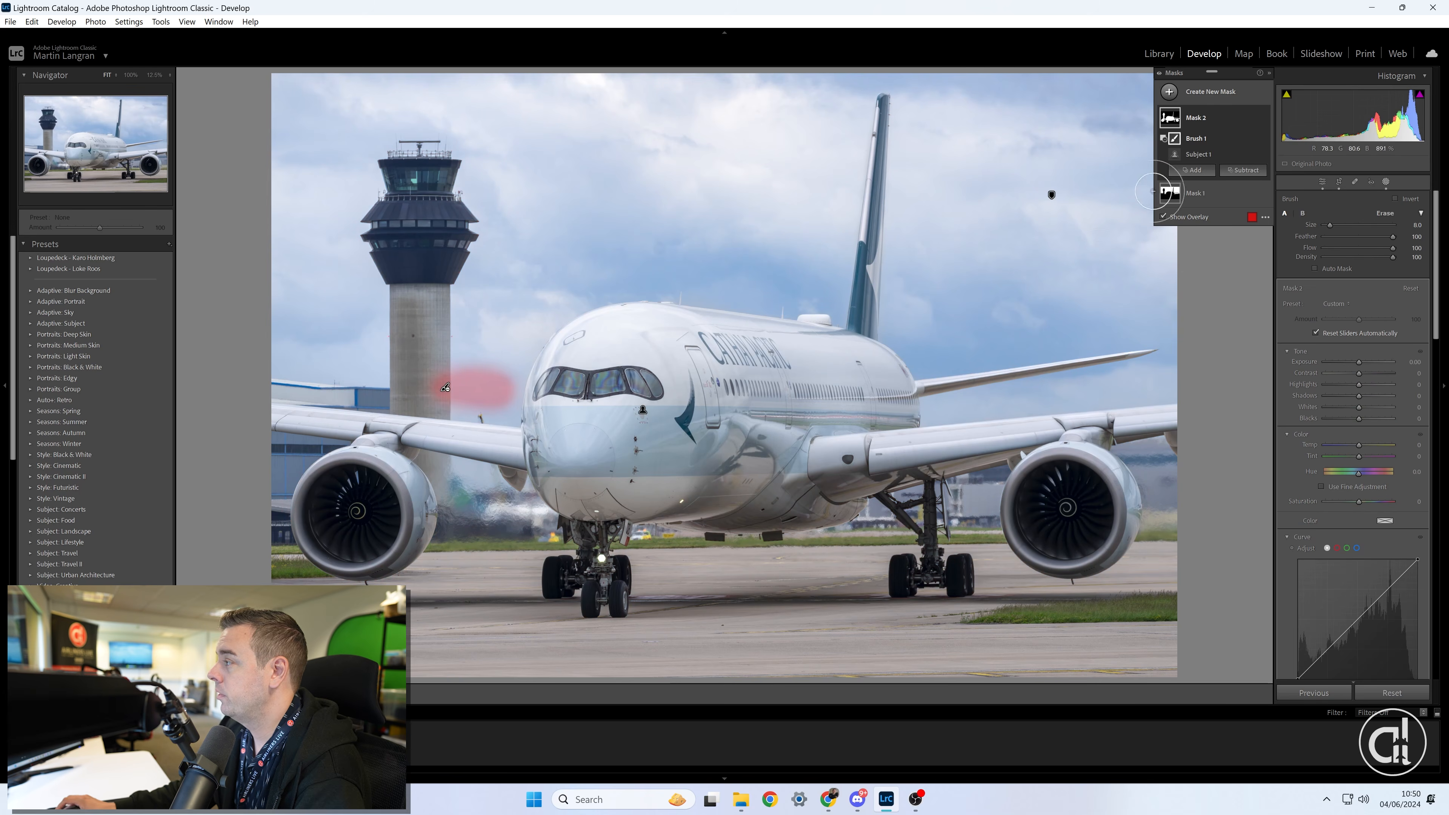
mouse_move(435, 372)
mouse_down()
mouse_move(406, 375)
mouse_move(457, 300)
mouse_move(451, 257)
mouse_move(416, 239)
mouse_move(447, 223)
mouse_move(386, 158)
mouse_move(407, 214)
mouse_move(450, 208)
mouse_move(399, 331)
mouse_move(390, 402)
mouse_move(445, 411)
mouse_move(396, 400)
mouse_move(465, 369)
mouse_up()
scroll(406, 394, down, 3)
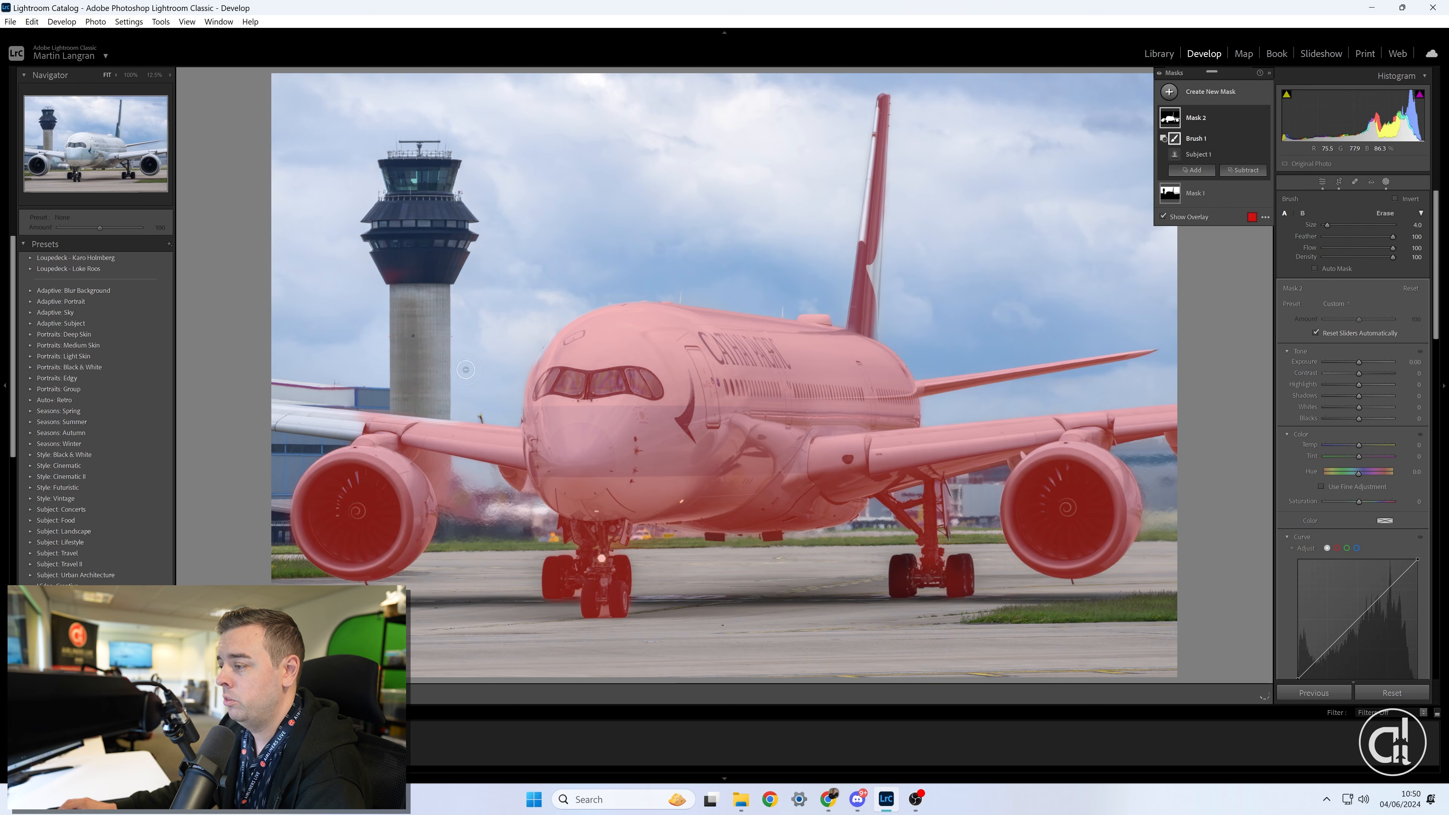
Add a brush to the aircraft mask and paint in the missed wing section in front of the control tower's base
click(1191, 170)
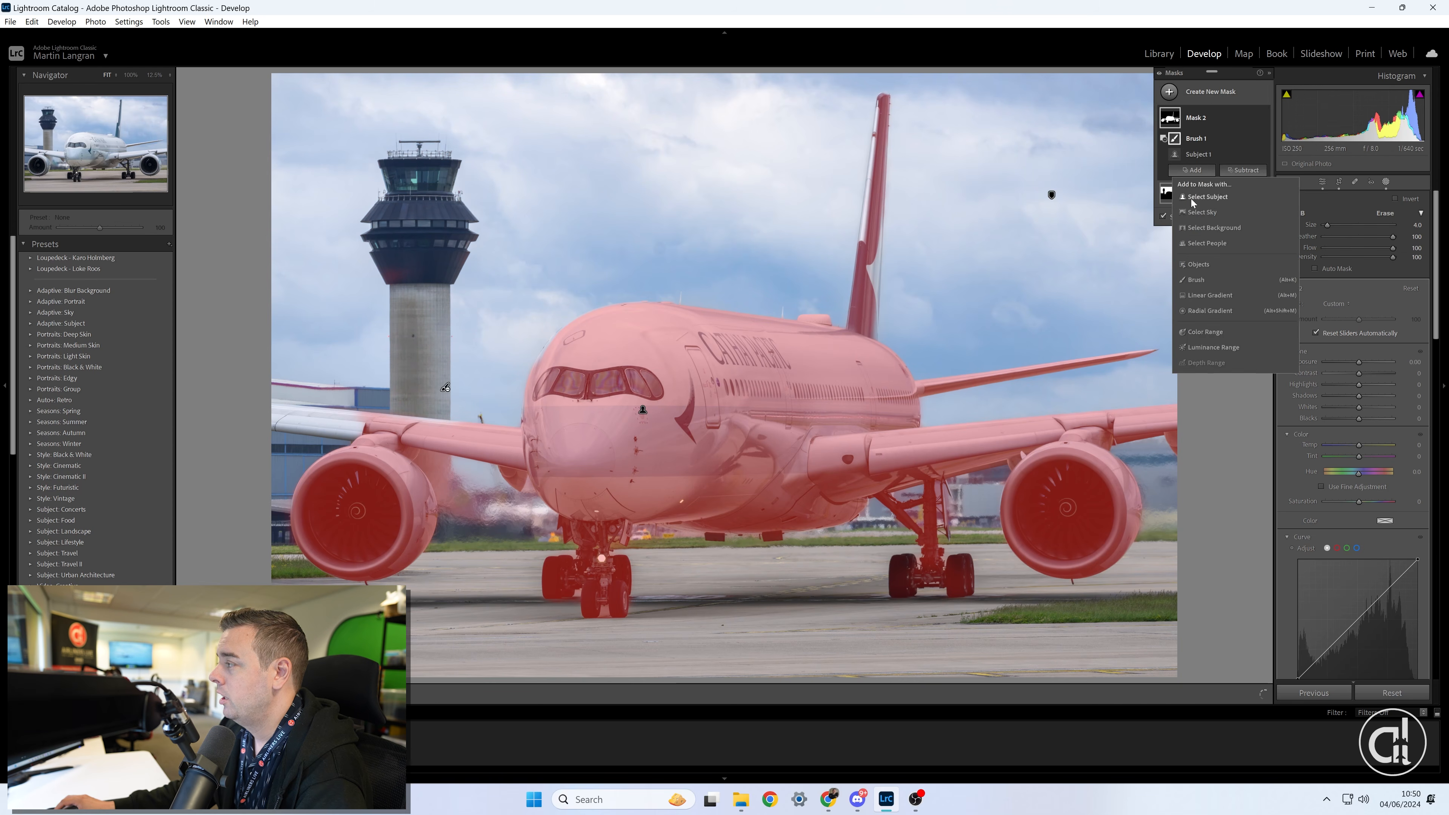
click(1196, 280)
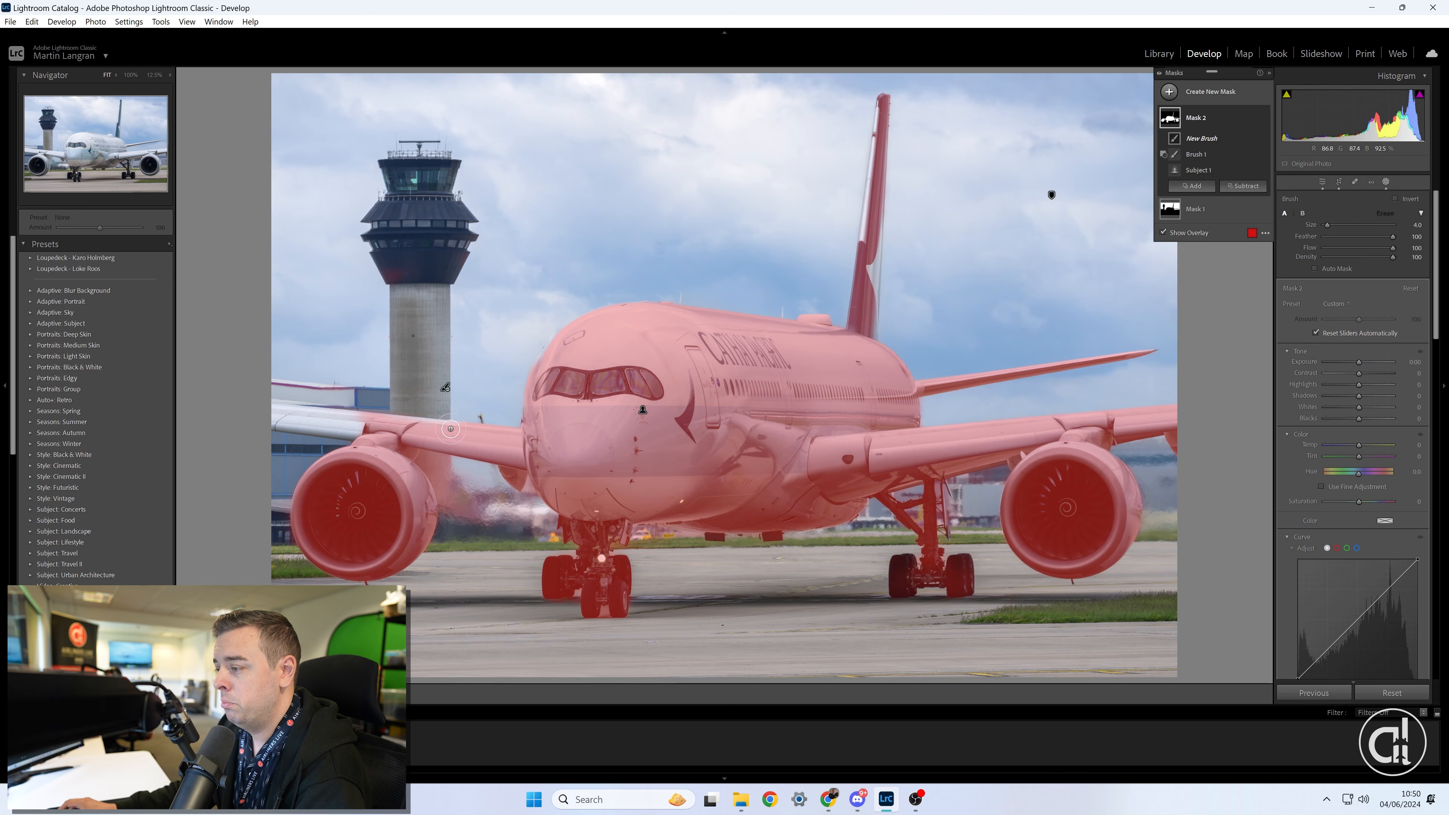
mouse_move(451, 428)
mouse_down()
mouse_move(233, 405)
mouse_move(268, 430)
mouse_move(268, 417)
mouse_move(388, 429)
mouse_up()
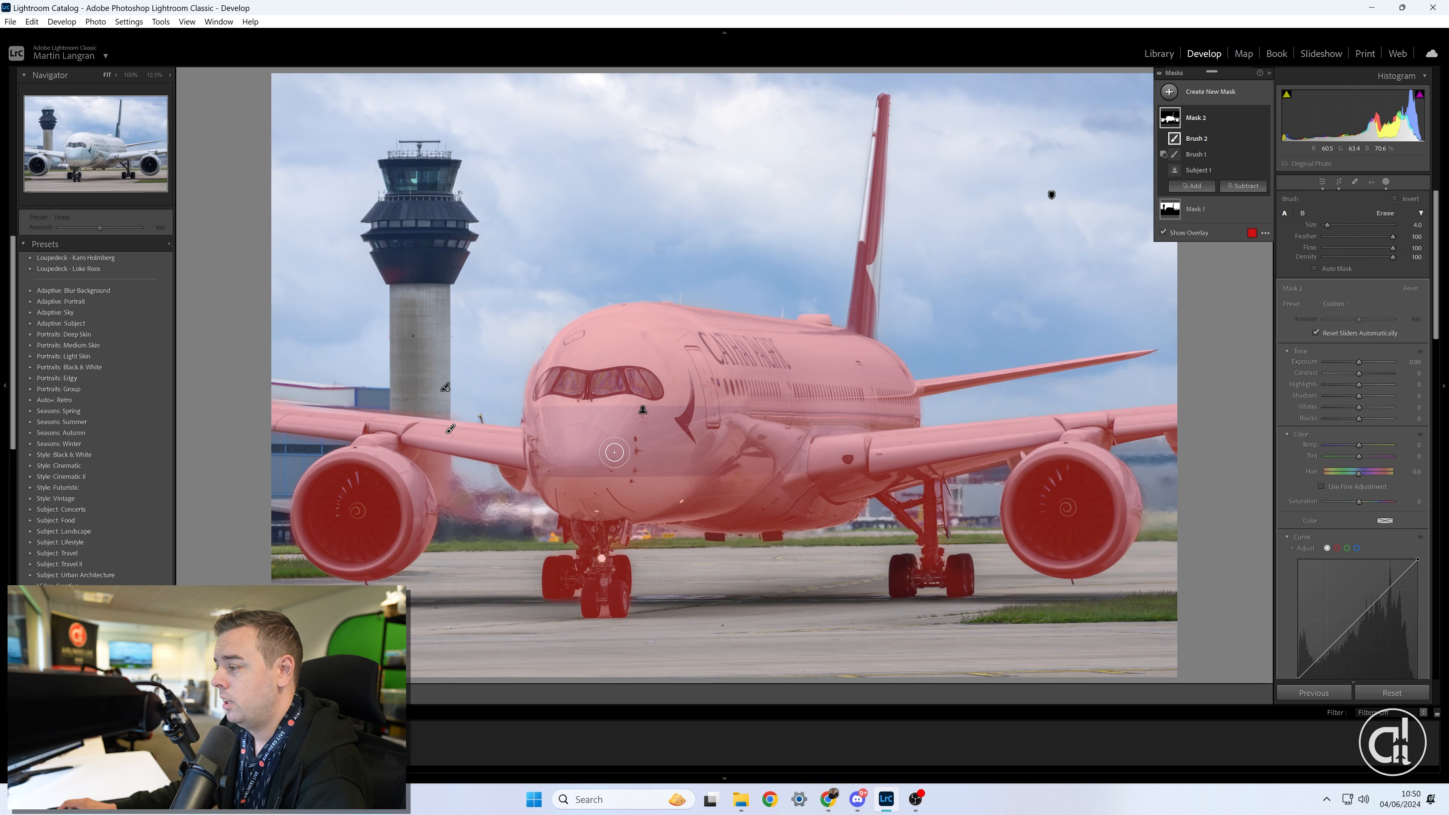
Subtract a brush from the aircraft mask to clear the background between the engine beside the tower and the nose gear
click(1252, 194)
click(1253, 291)
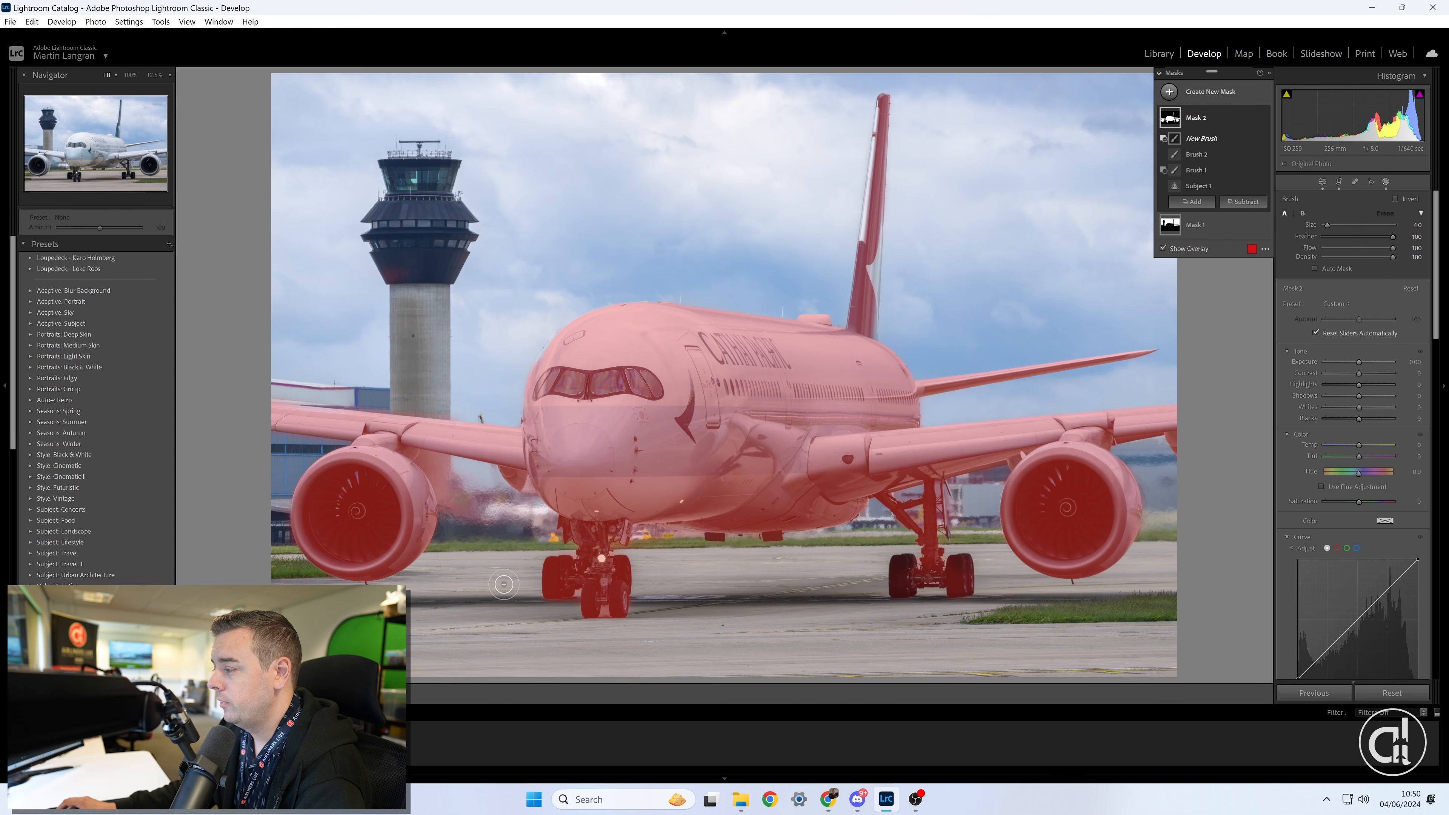
mouse_move(459, 527)
mouse_down()
mouse_move(413, 458)
mouse_move(456, 464)
mouse_move(511, 514)
mouse_up()
scroll(505, 517, up, 2)
mouse_move(509, 512)
mouse_down()
mouse_move(490, 524)
mouse_move(504, 507)
mouse_move(532, 532)
mouse_up()
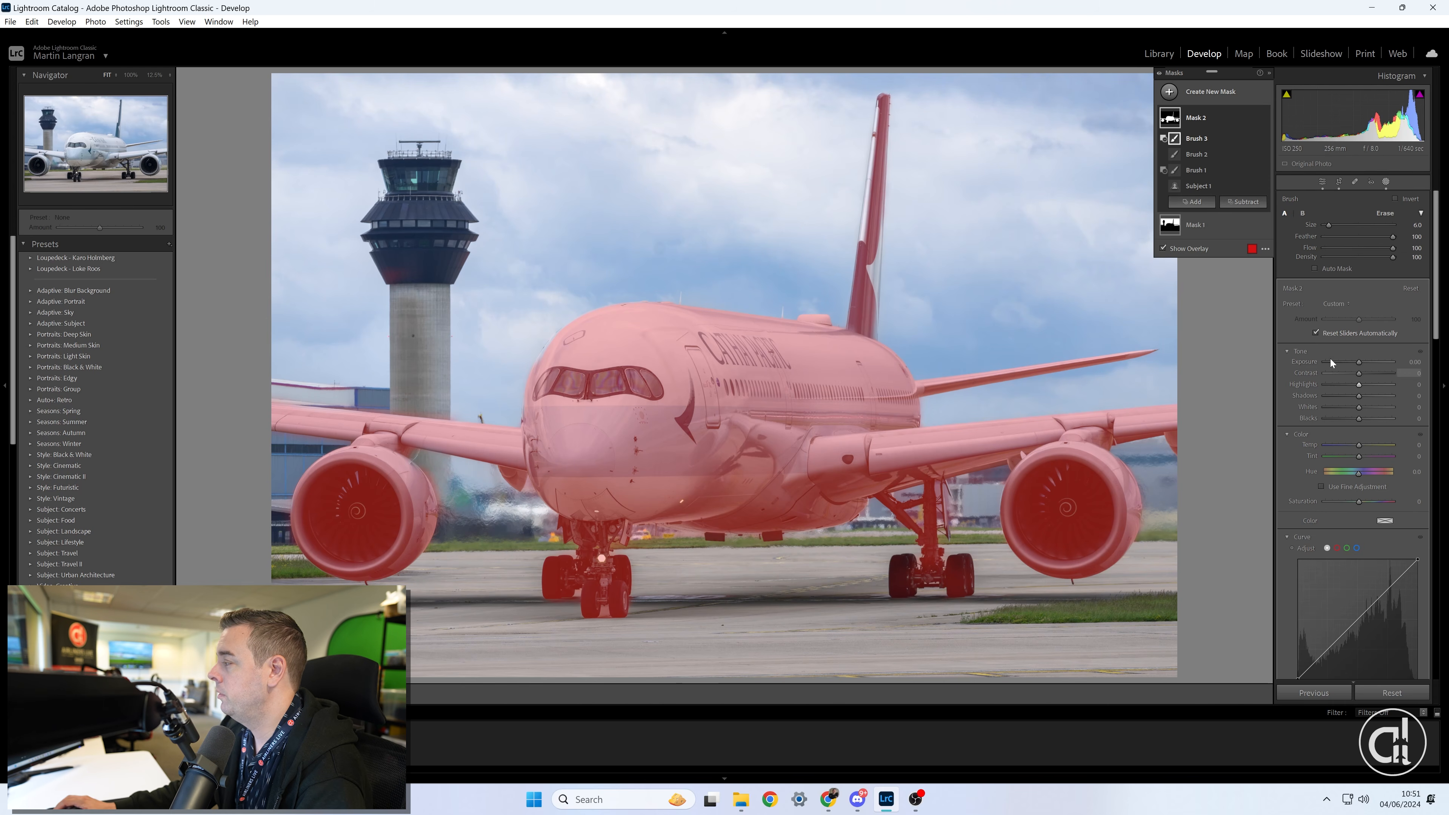
Set the aircraft mask's Exposure to 0.38 and raise its Contrast moderately
drag(1358, 364, 1362, 368)
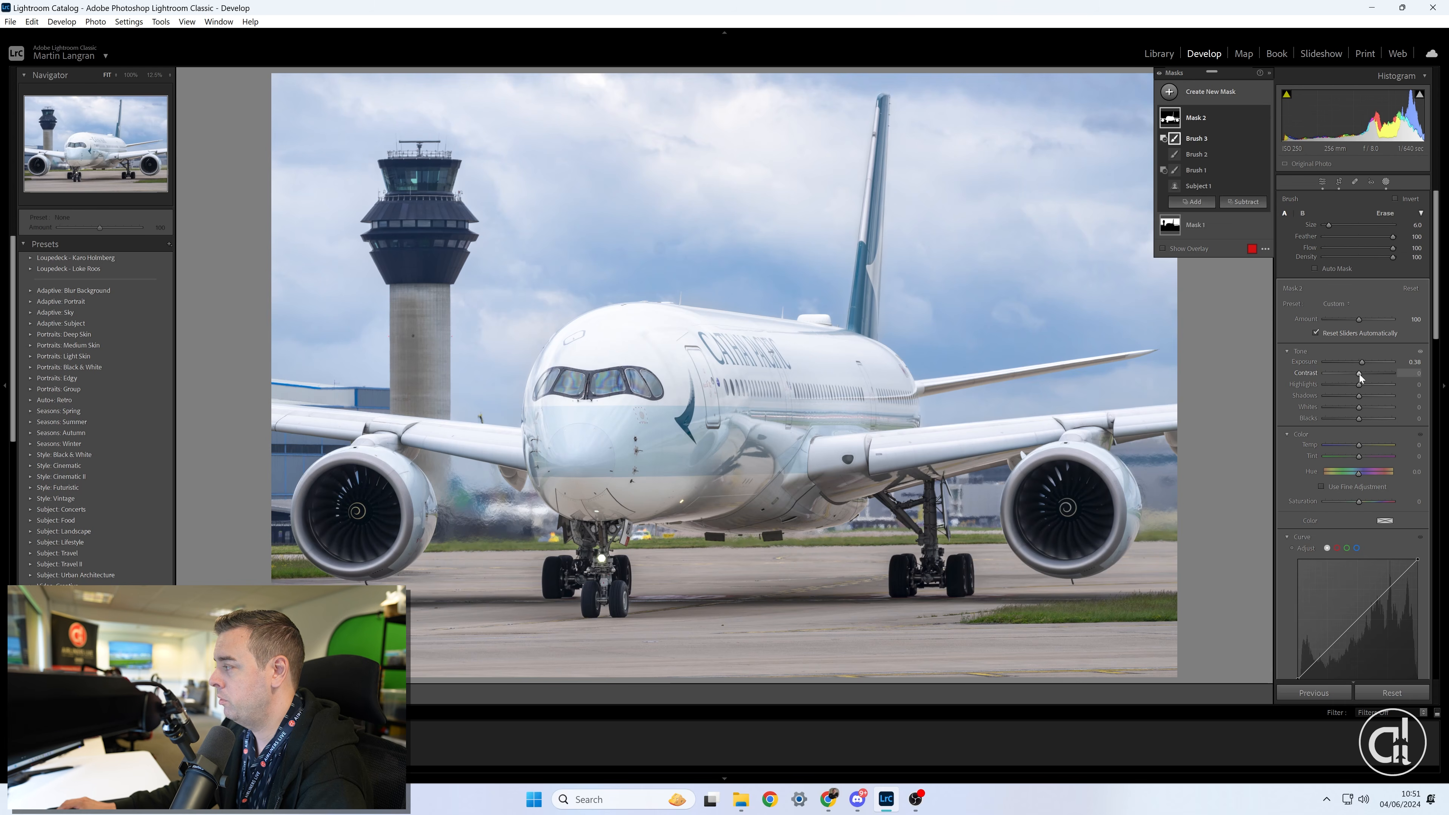
drag(1359, 374, 1371, 375)
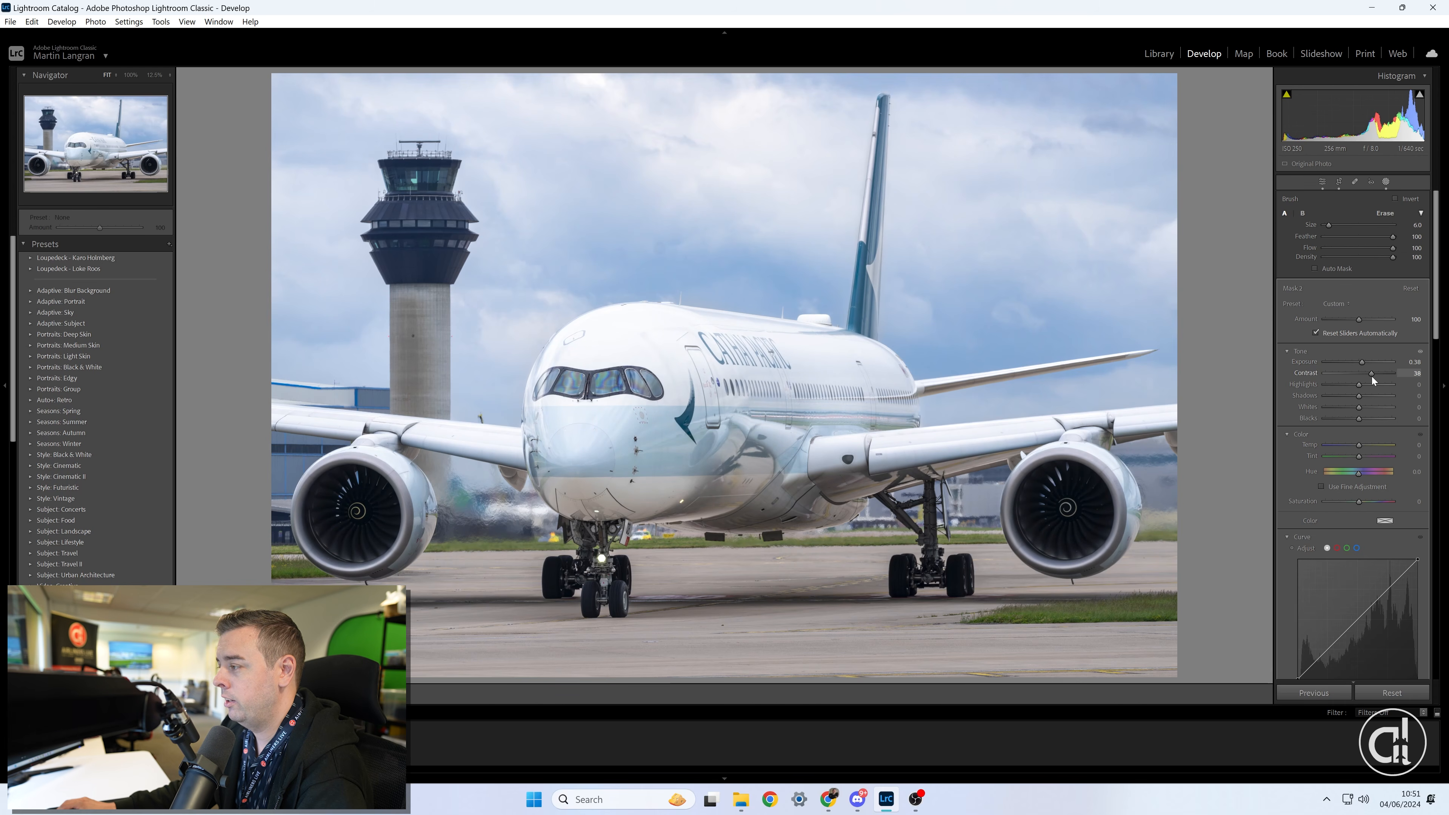
drag(1371, 376, 1371, 377)
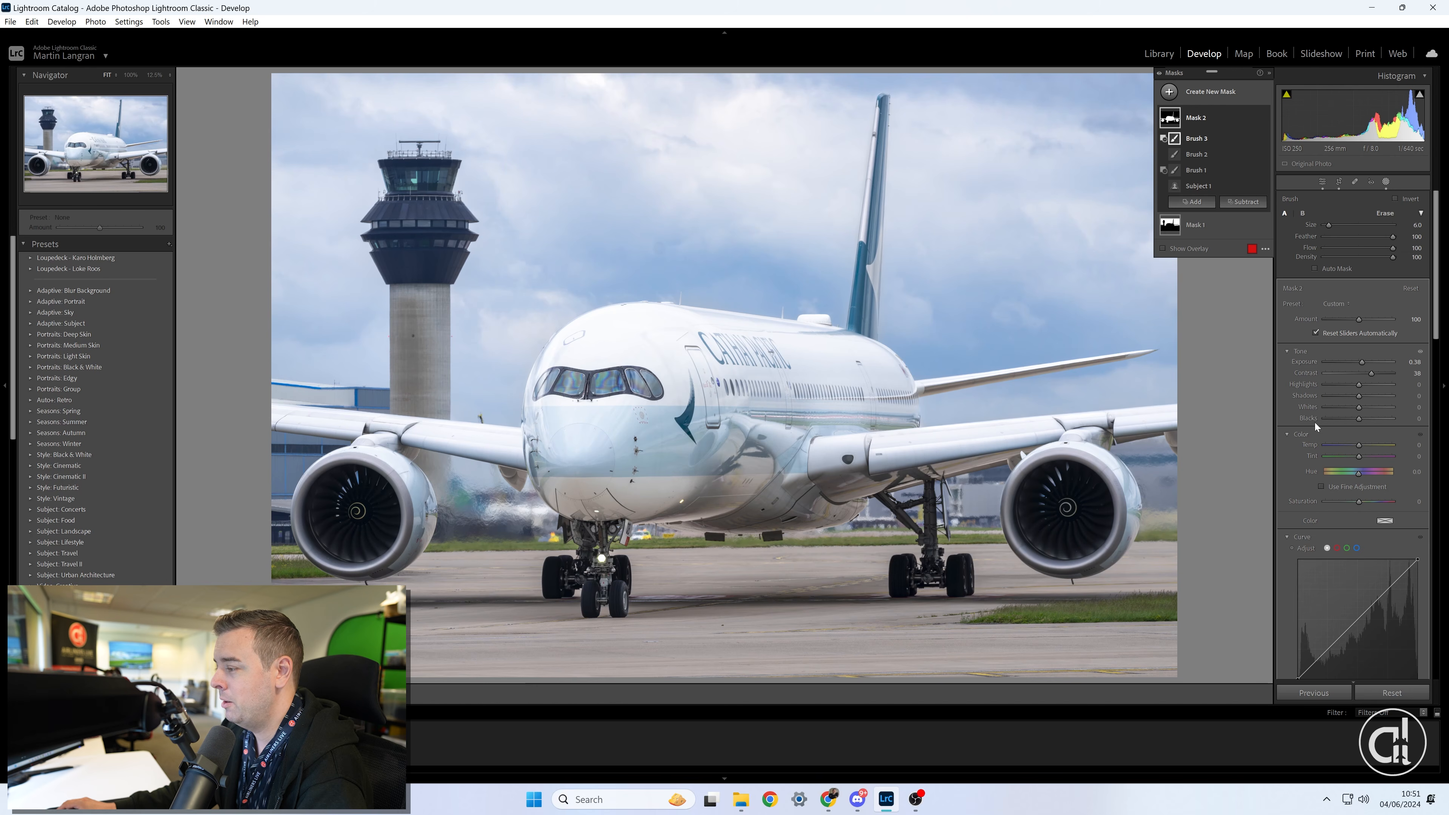
Set the aircraft mask's Shadows to 11 and Blacks to -7, leave Highlights at the default, and raise Saturation slightly
drag(1358, 398, 1359, 397)
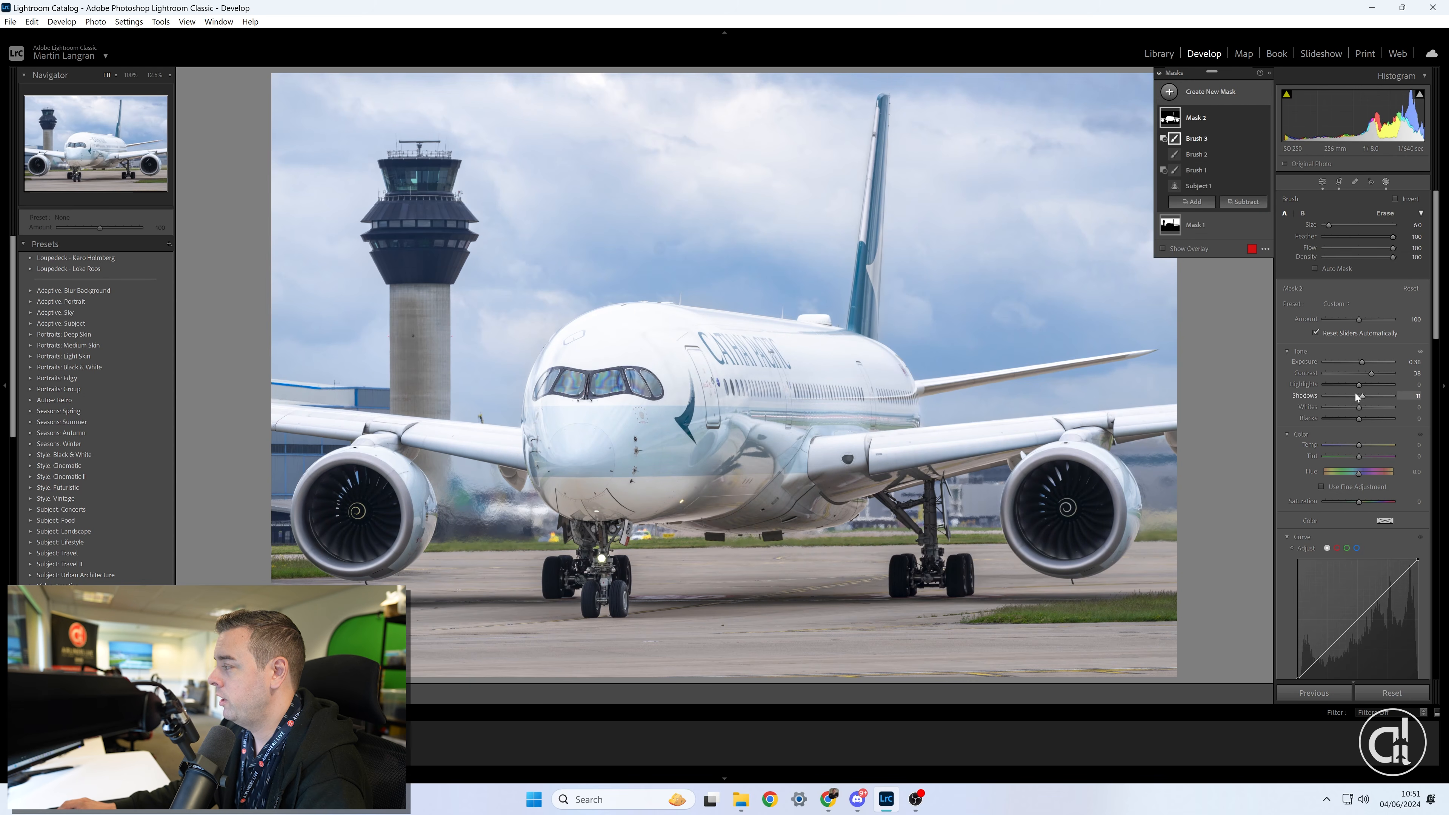
drag(1358, 384, 1359, 384)
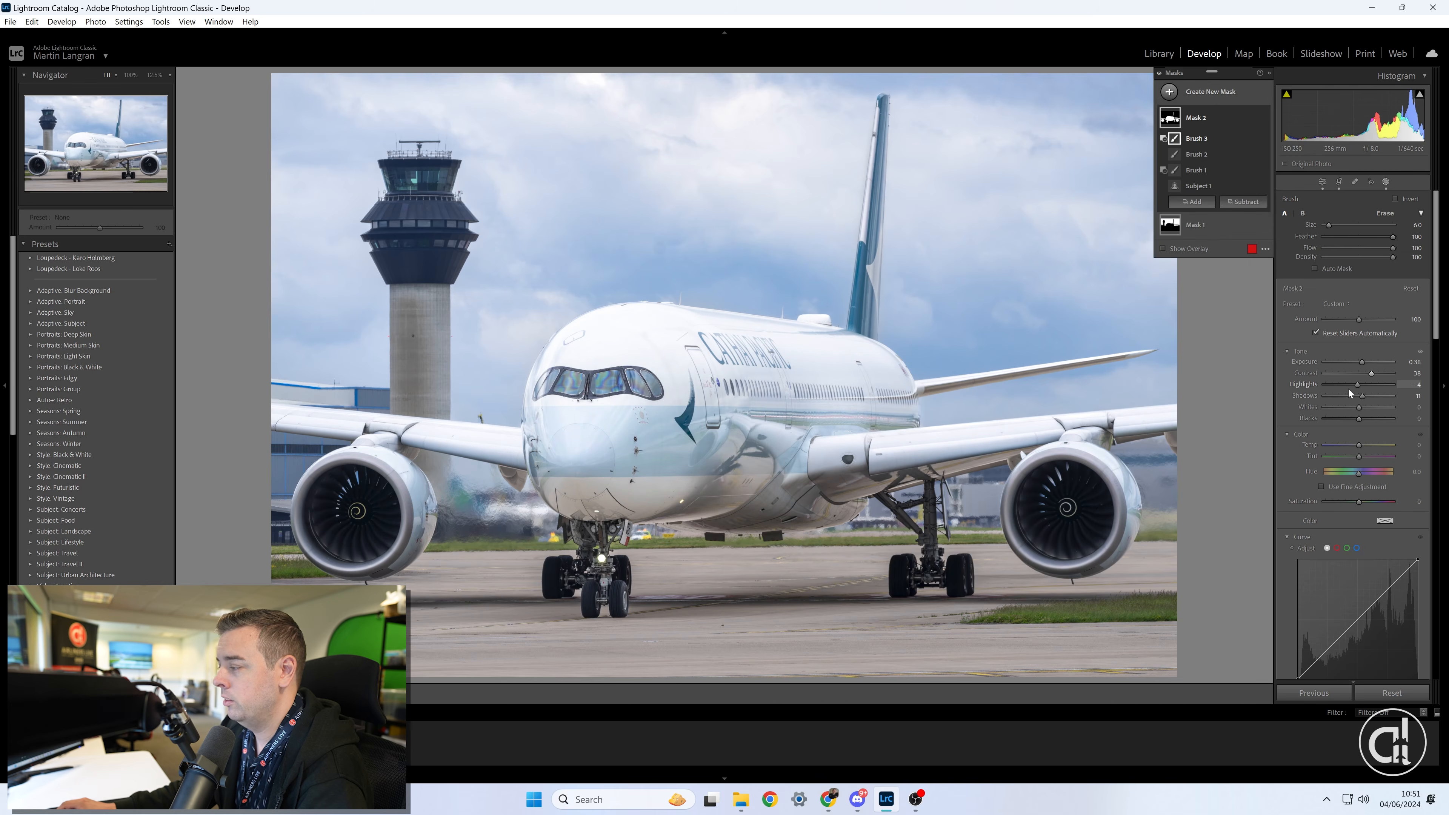
drag(1356, 383, 1353, 382)
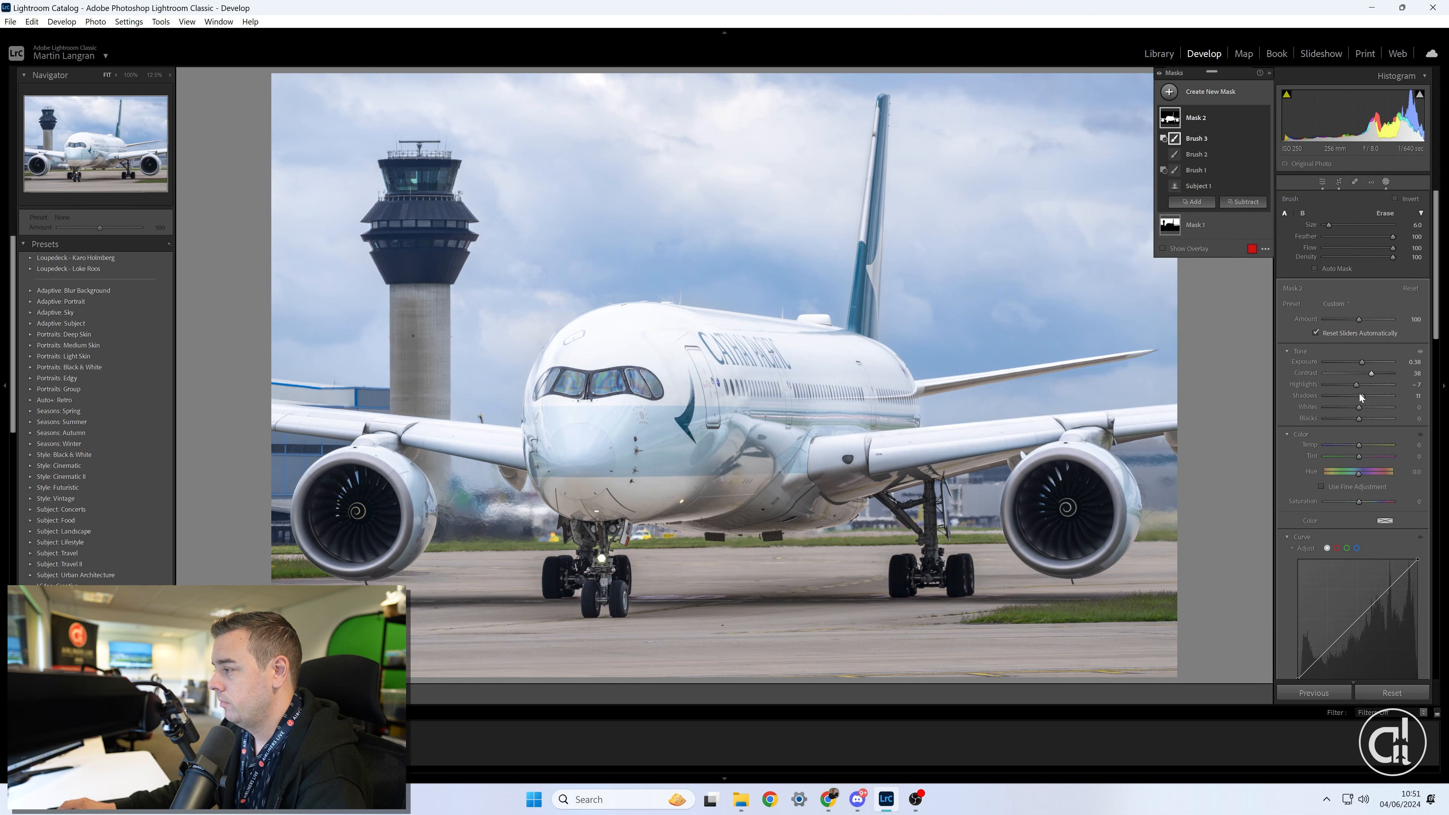
drag(1352, 386, 1351, 385)
double_click(1356, 385)
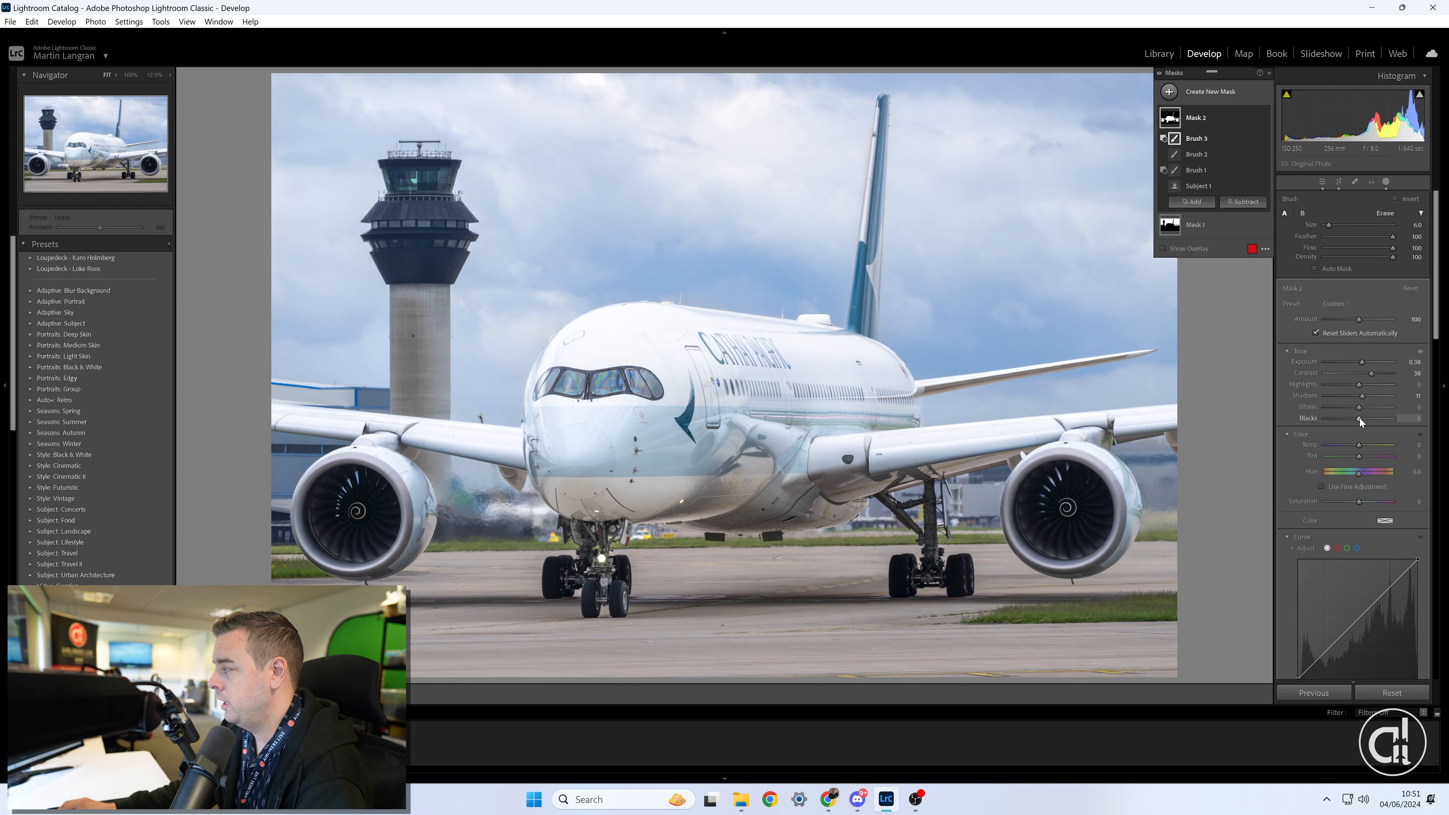
drag(1360, 417, 1357, 417)
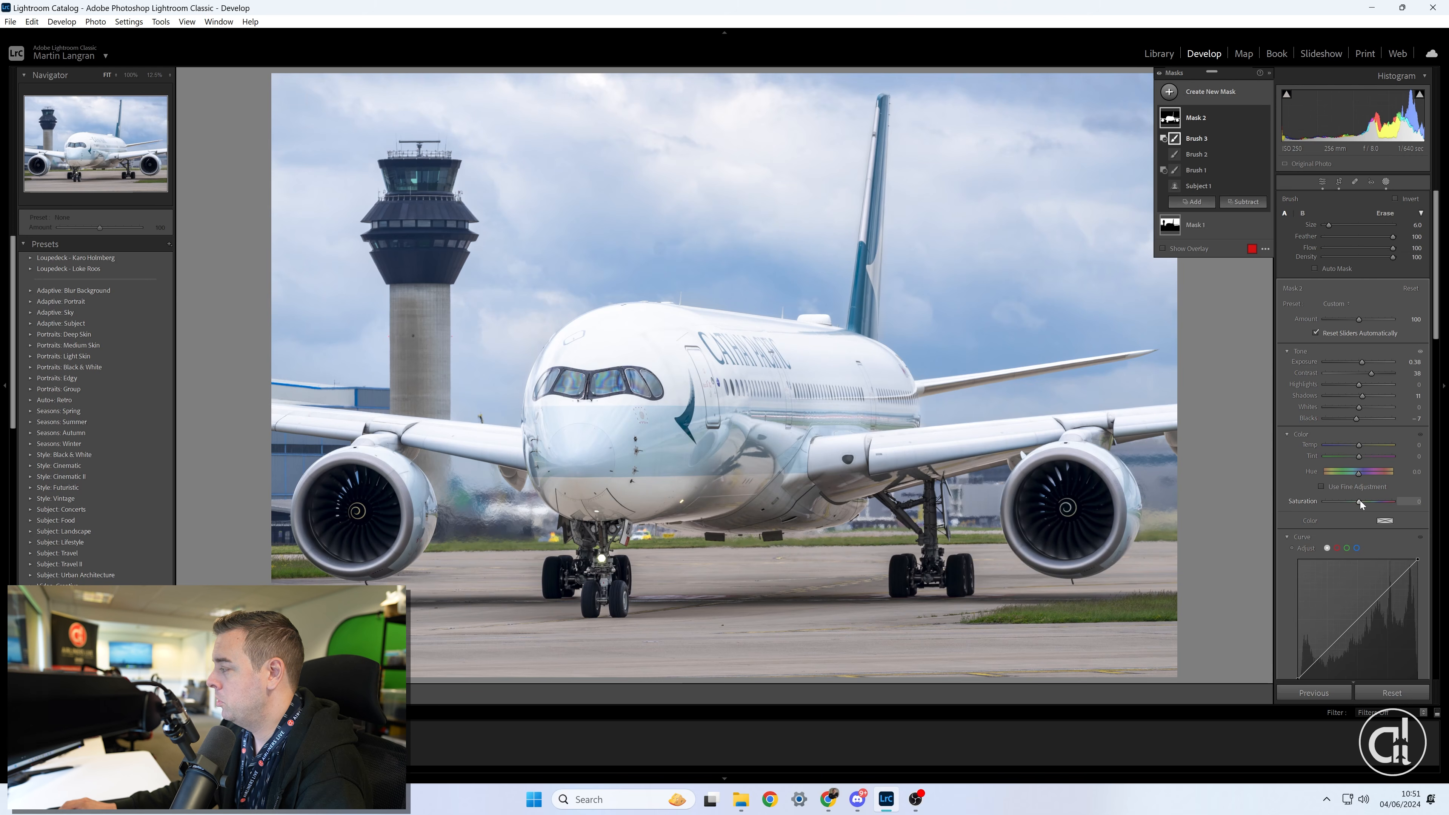
drag(1359, 501, 1359, 501)
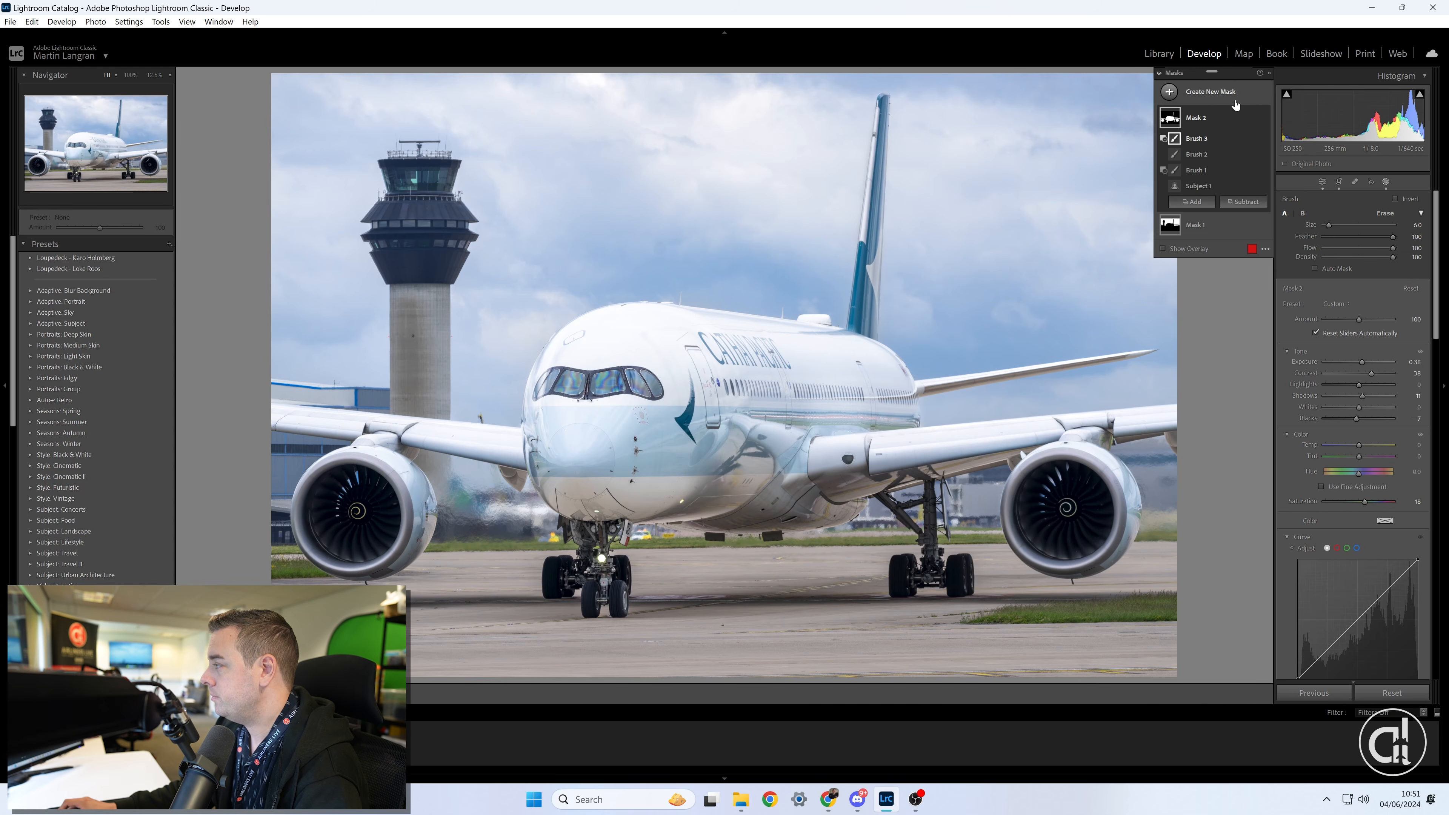
Set the aircraft mask's Sharpness to 24, raise its Texture slightly, and finish masking
scroll(1314, 400, down, 4)
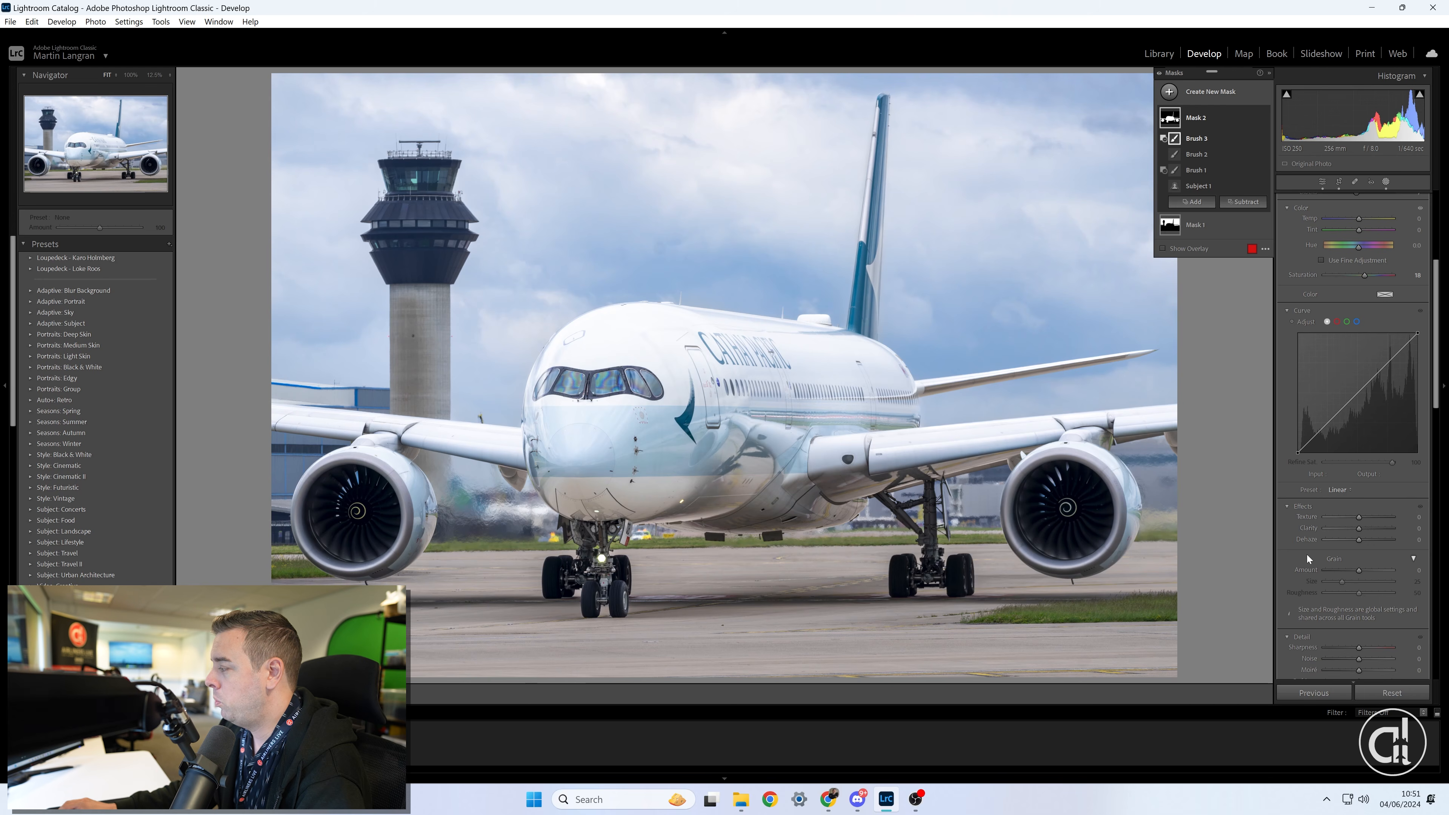
scroll(1304, 563, down, 2)
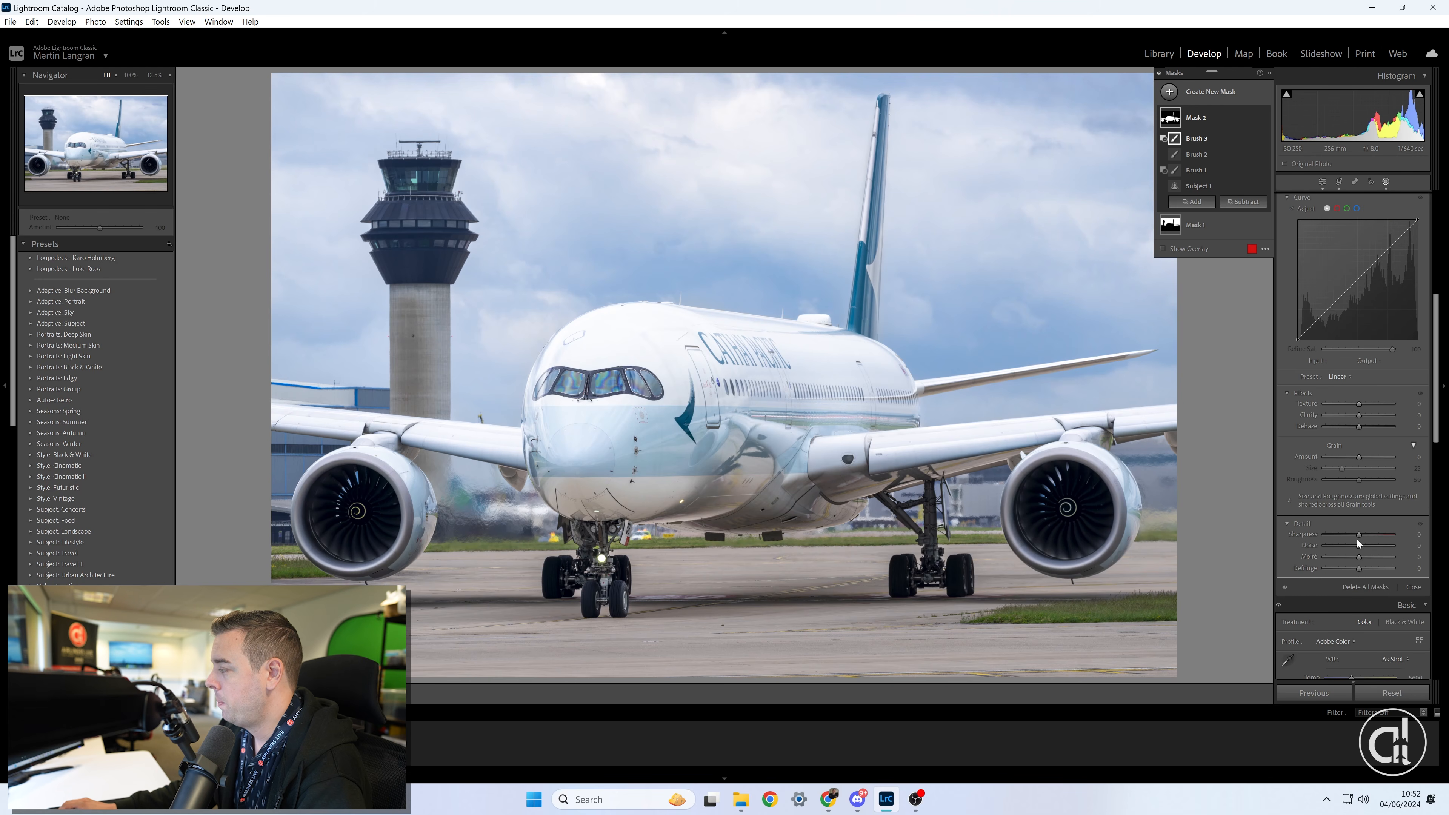
drag(1358, 535, 1368, 538)
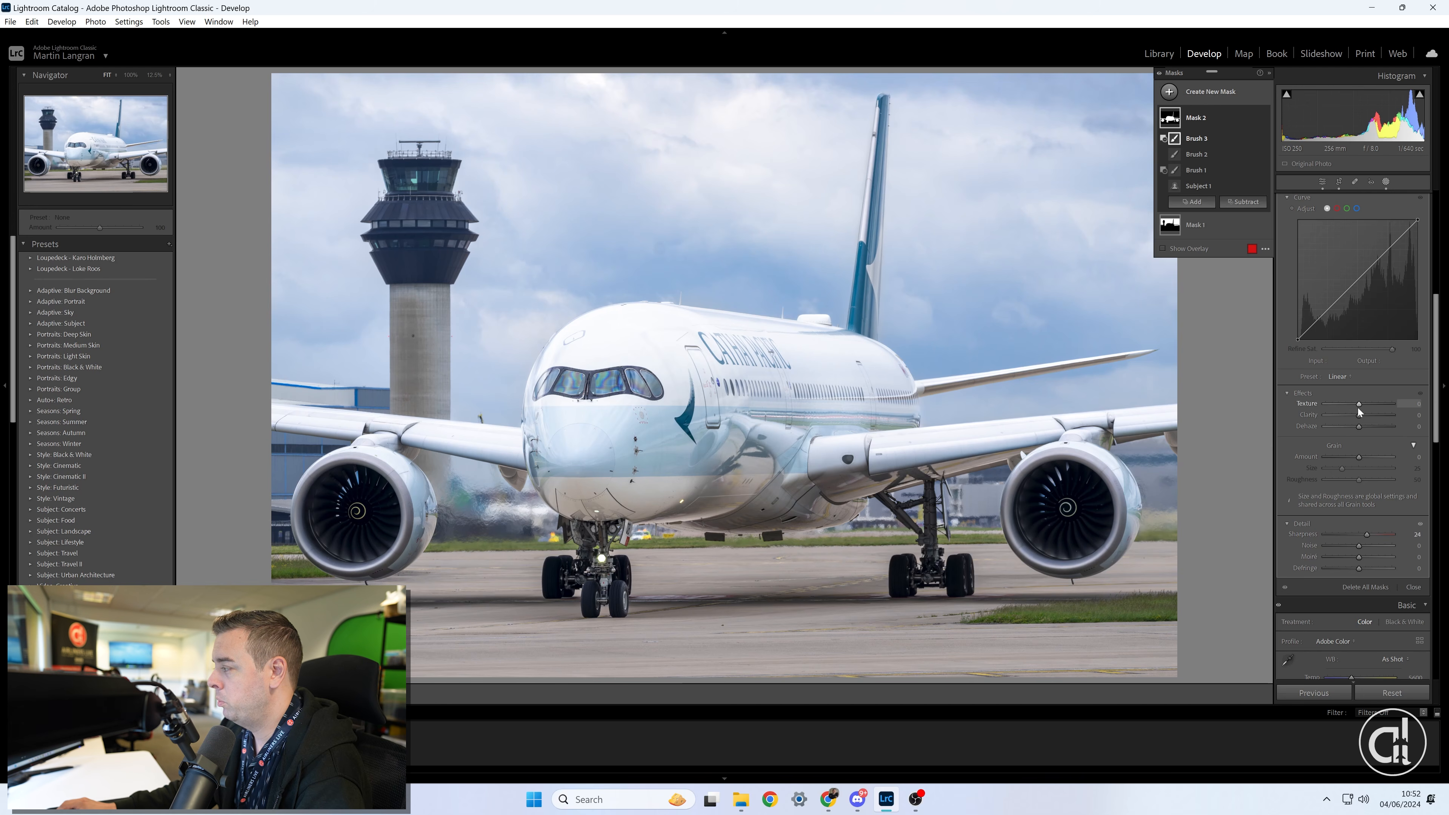
drag(1359, 403, 1355, 410)
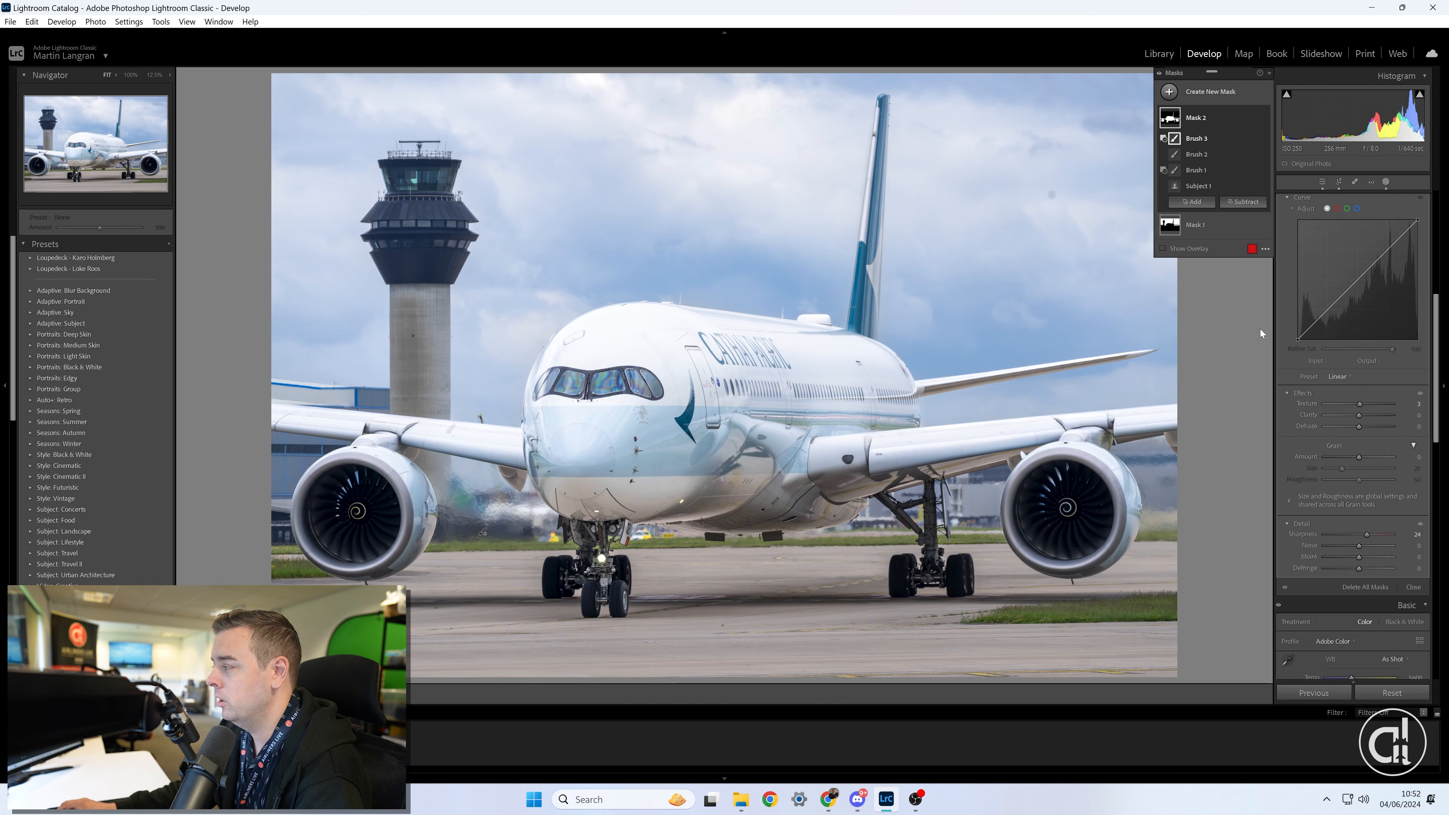
click(1387, 182)
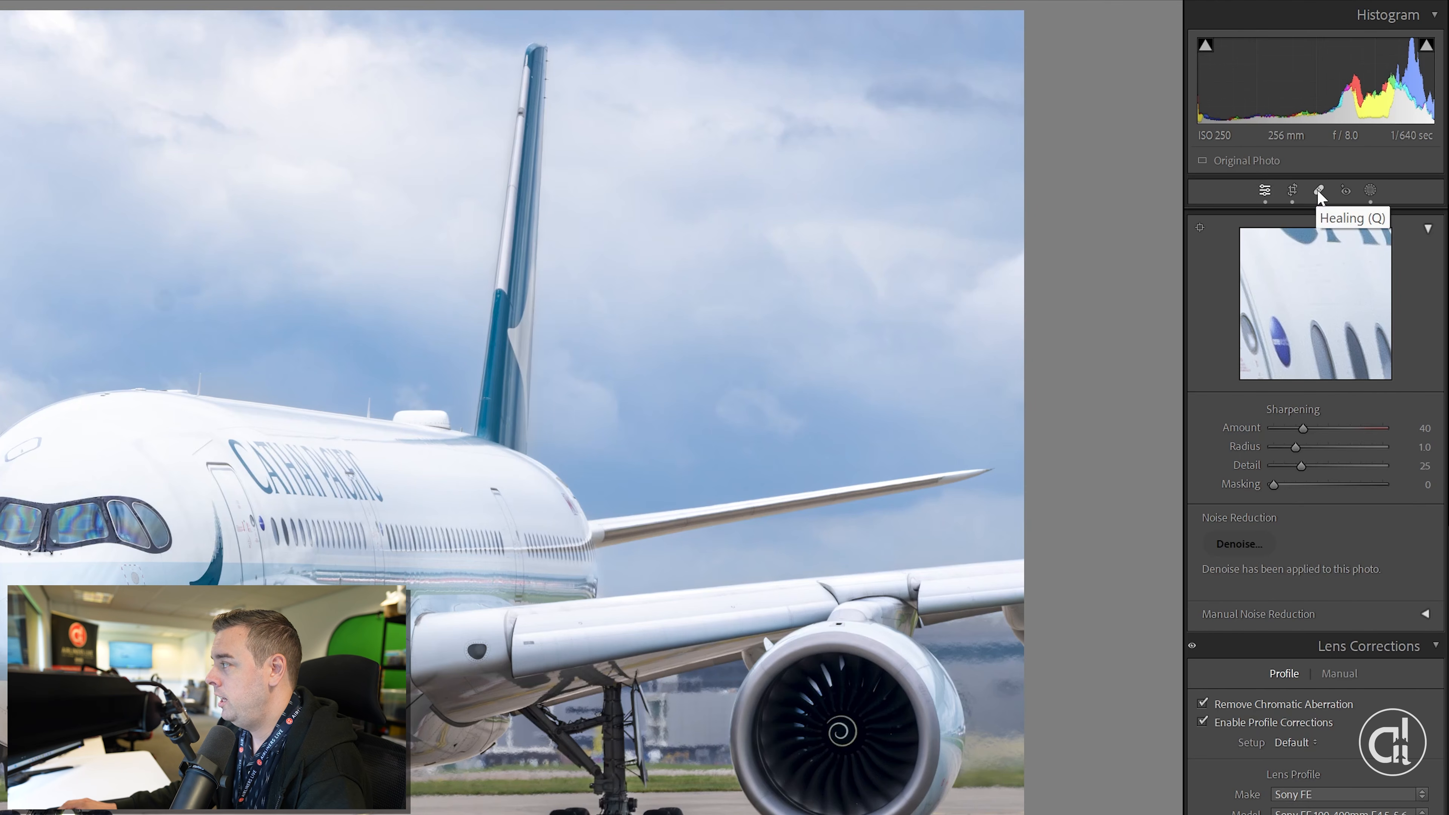
Check the photo for dust specks with the Healing tool's spot visualization
click(1319, 192)
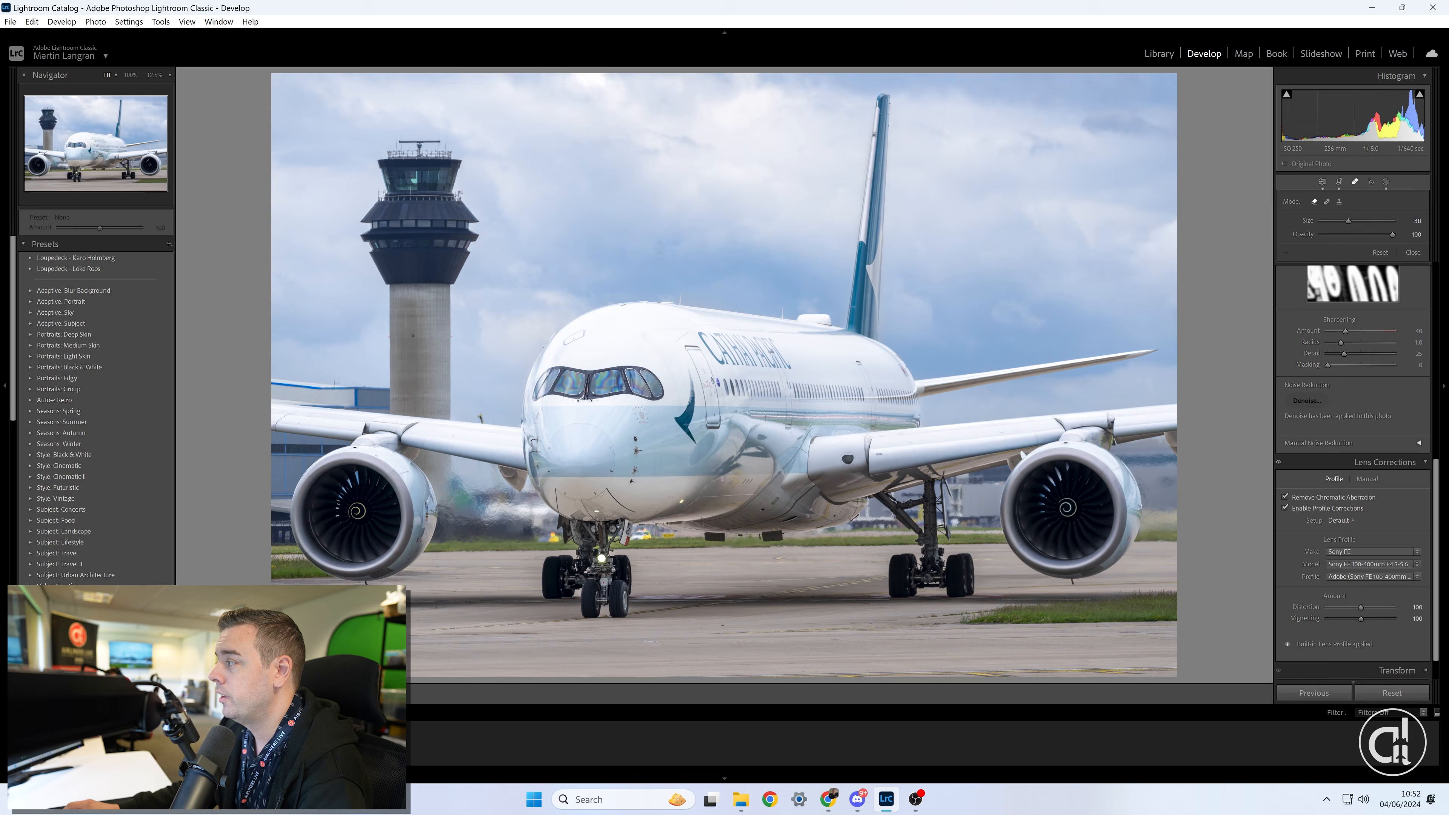
key(a)
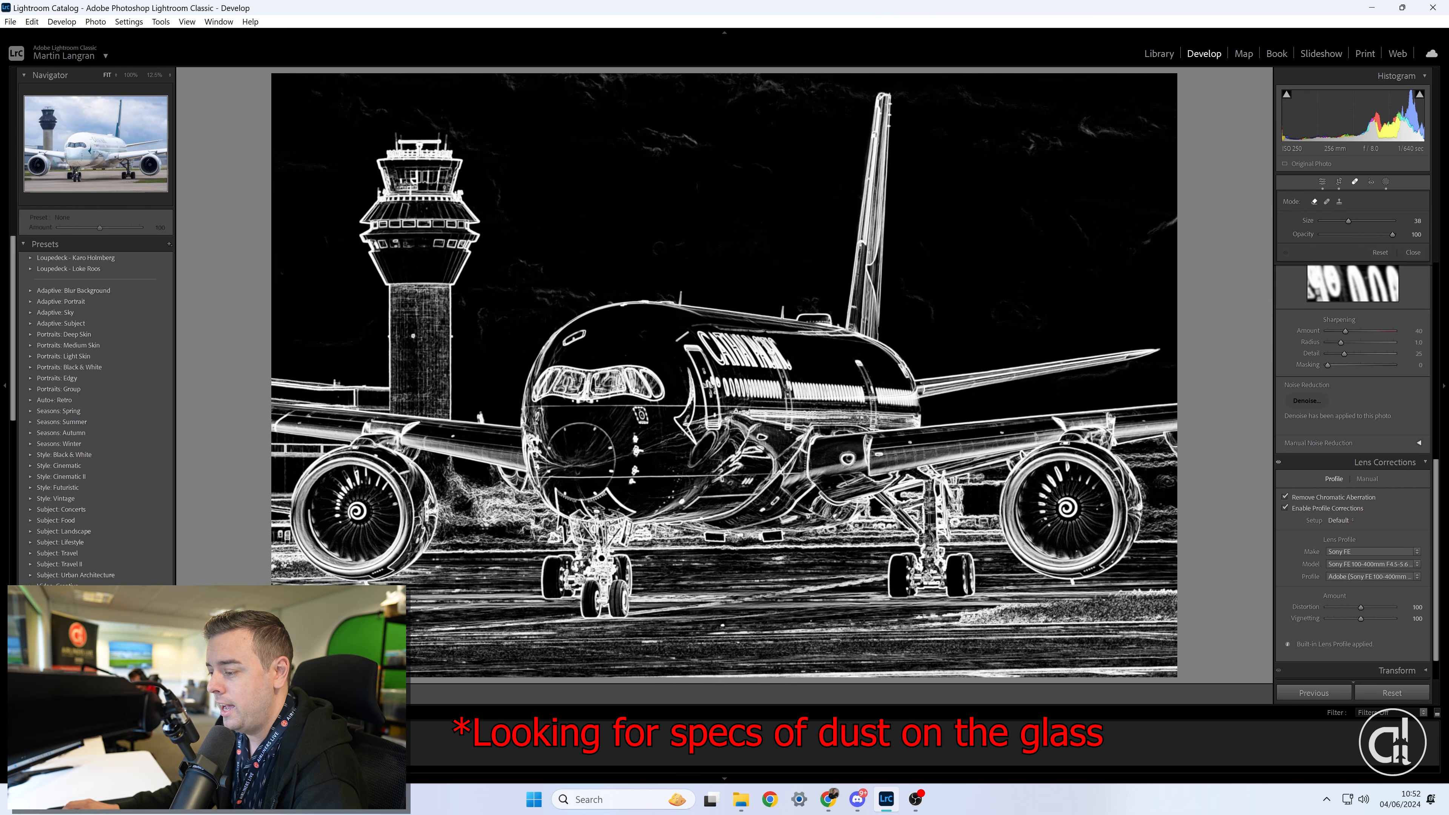
key(a)
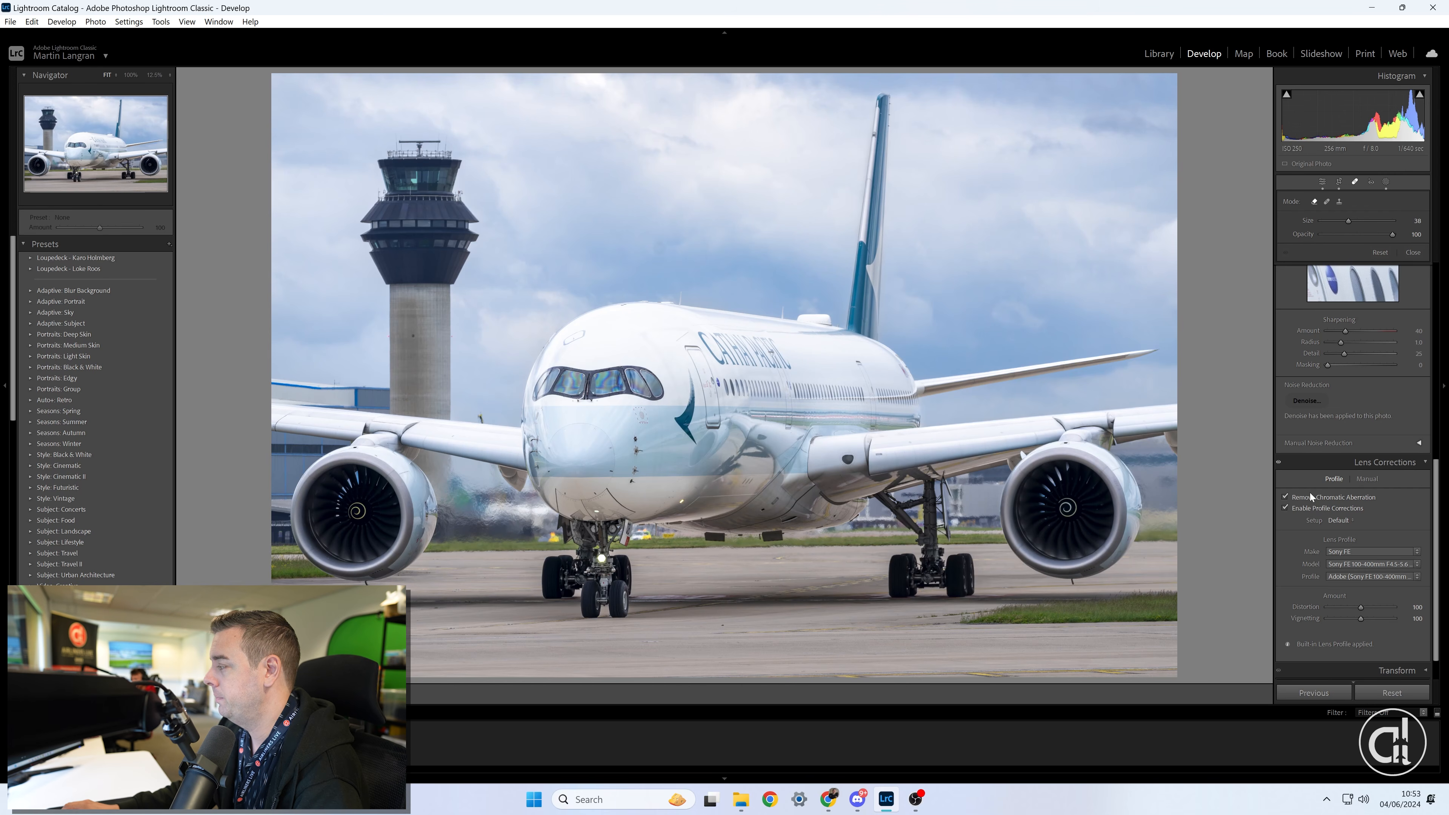
Raise the whole photo's Contrast to +38 and Dehaze to +4
scroll(1307, 485, up, 6)
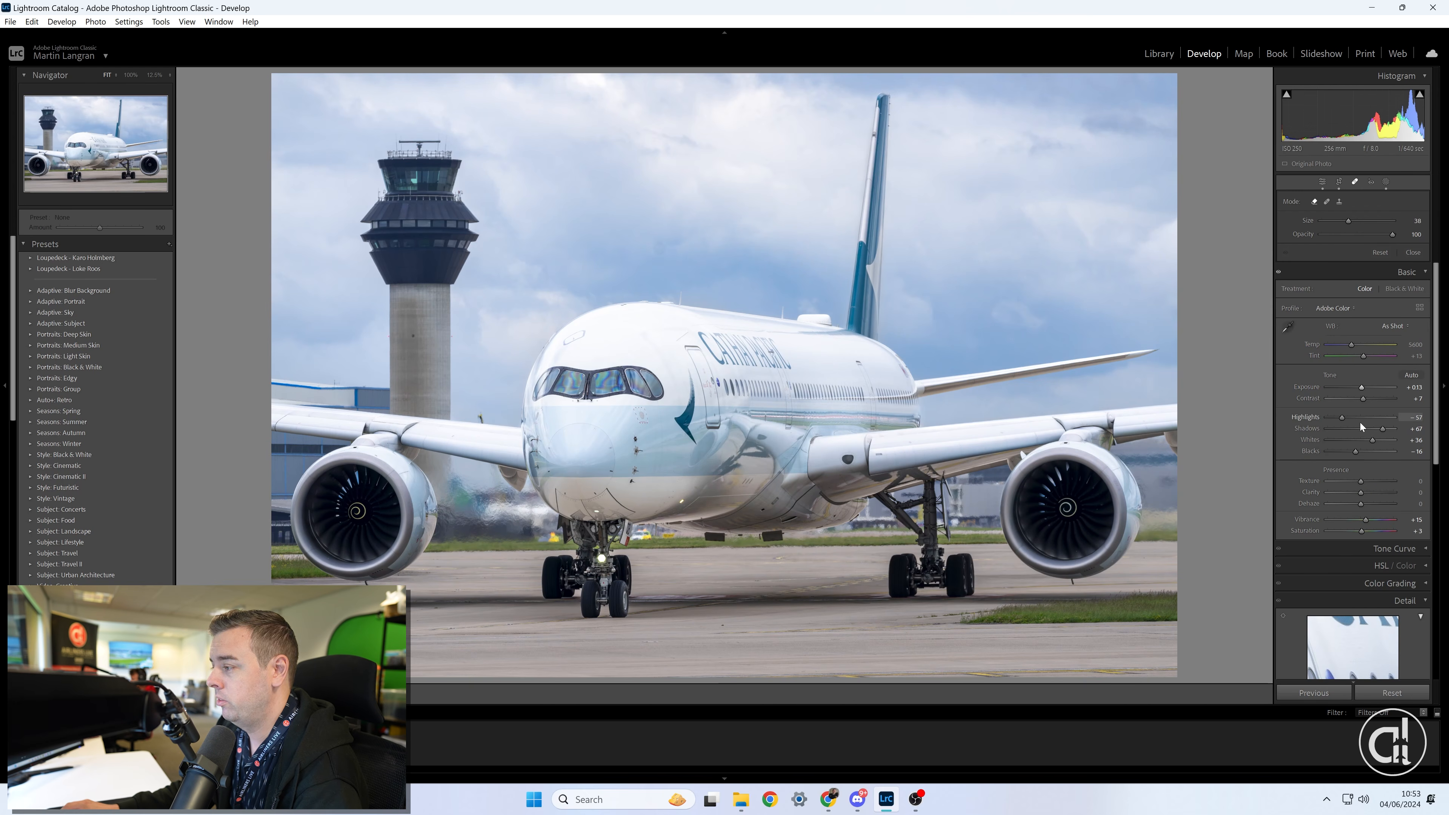
drag(1364, 398, 1375, 399)
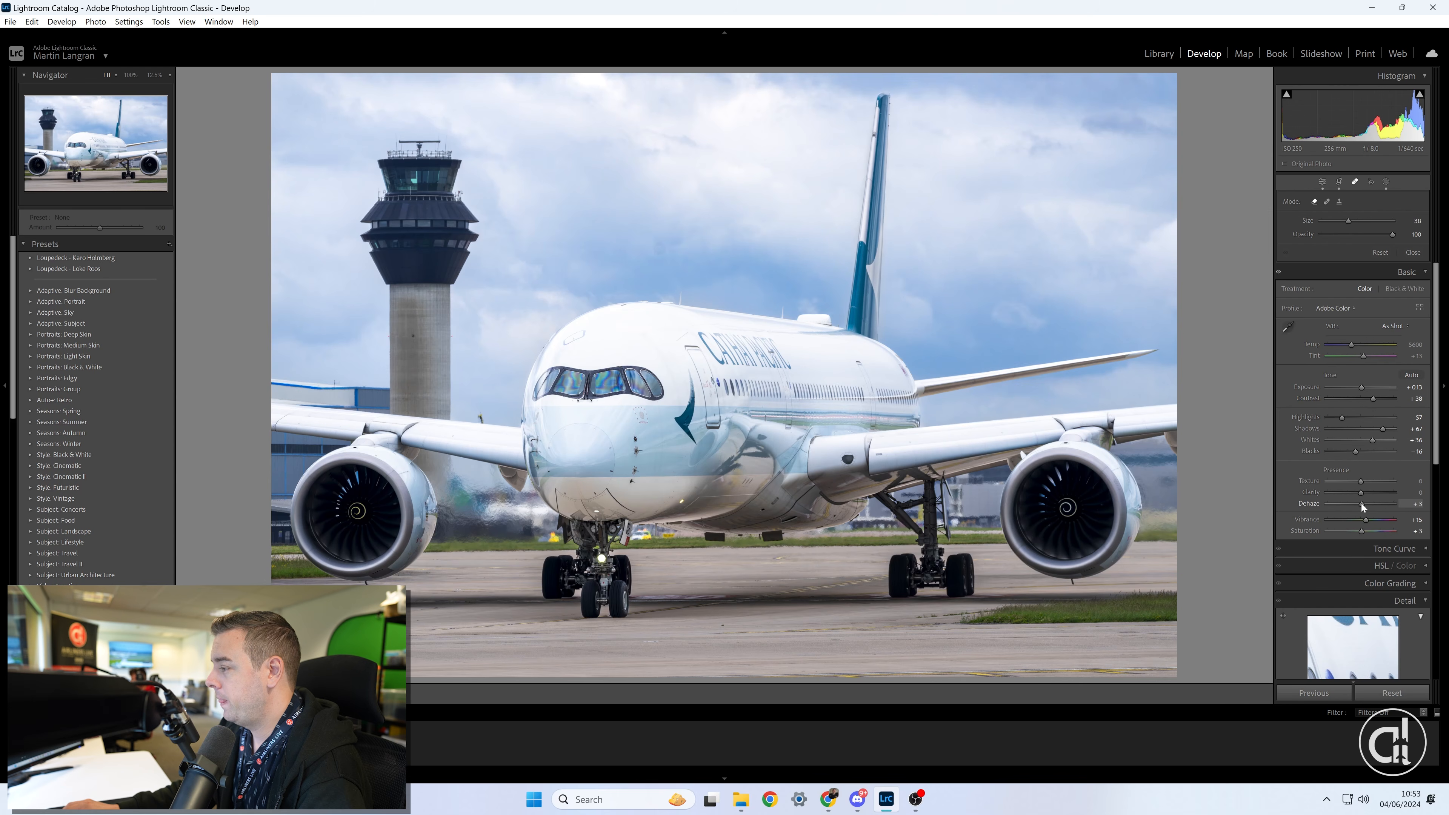
drag(1362, 503, 1361, 504)
Set the whole photo's Exposure to +0.20, Shadows to +71, Highlights to -75, Contrast to +34 and Blacks to +2
drag(1360, 388, 1385, 431)
double_click(1364, 388)
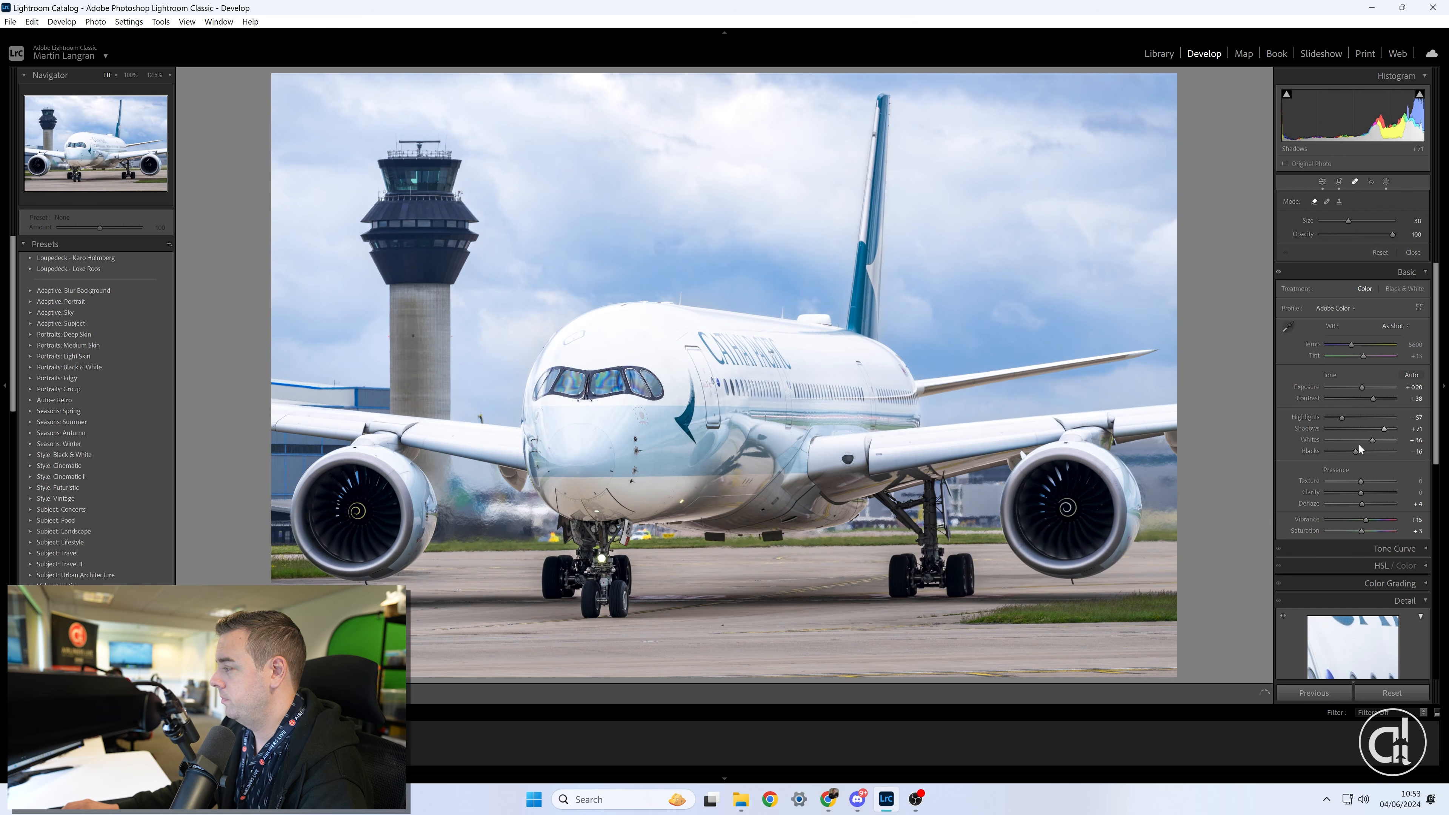
drag(1342, 418, 1372, 398)
drag(1355, 451, 1362, 451)
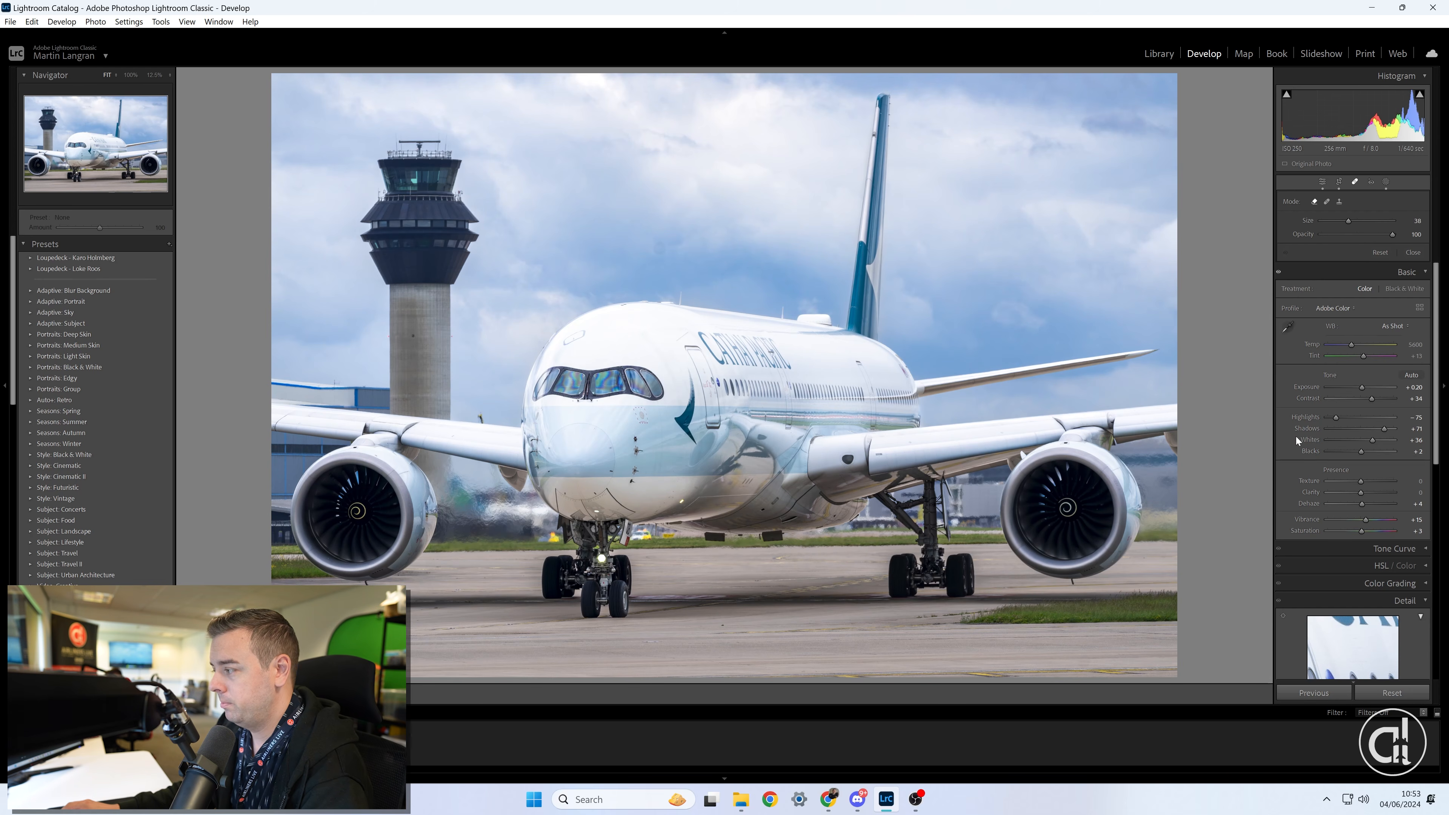
Warm the photo's white balance by setting the Temp to 5771
scroll(1295, 436, down, 4)
scroll(1296, 436, down, 4)
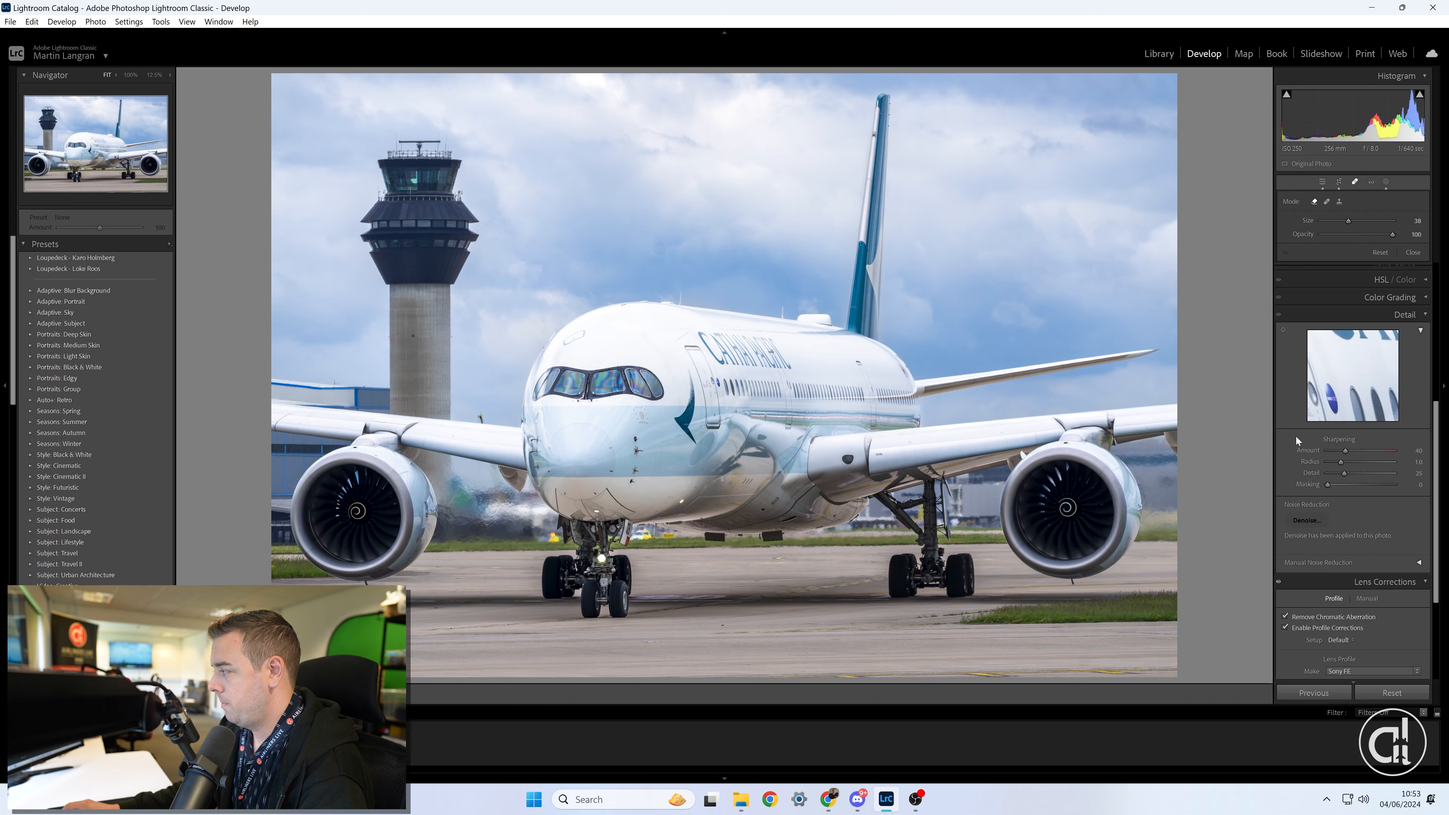
scroll(1294, 439, up, 7)
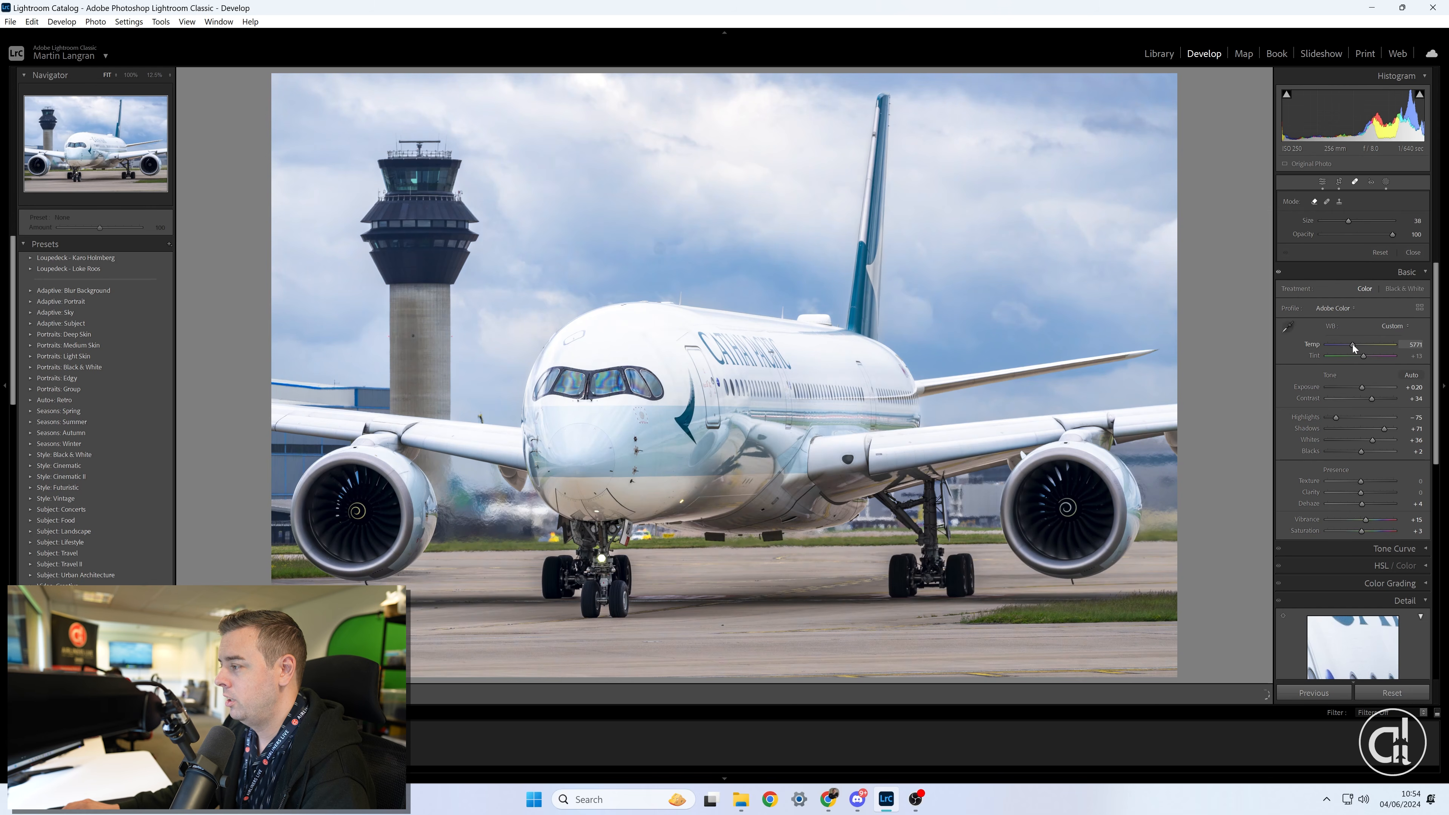
drag(1353, 344, 1351, 347)
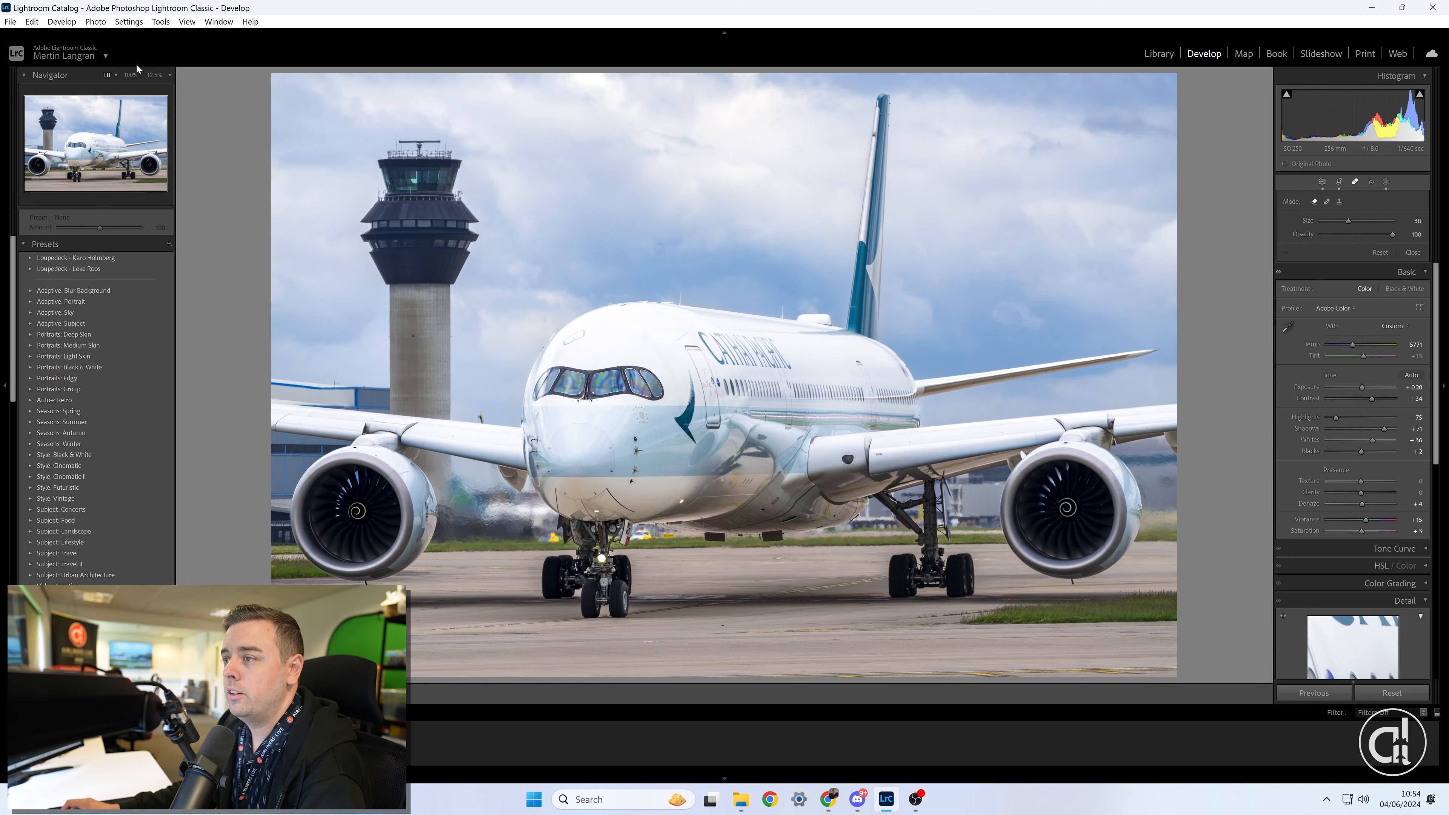
Export the photo to the My Pictures folder as a quality 100 sRGB JPEG, with Standard screen sharpening and the AL Logo watermark
click(10, 21)
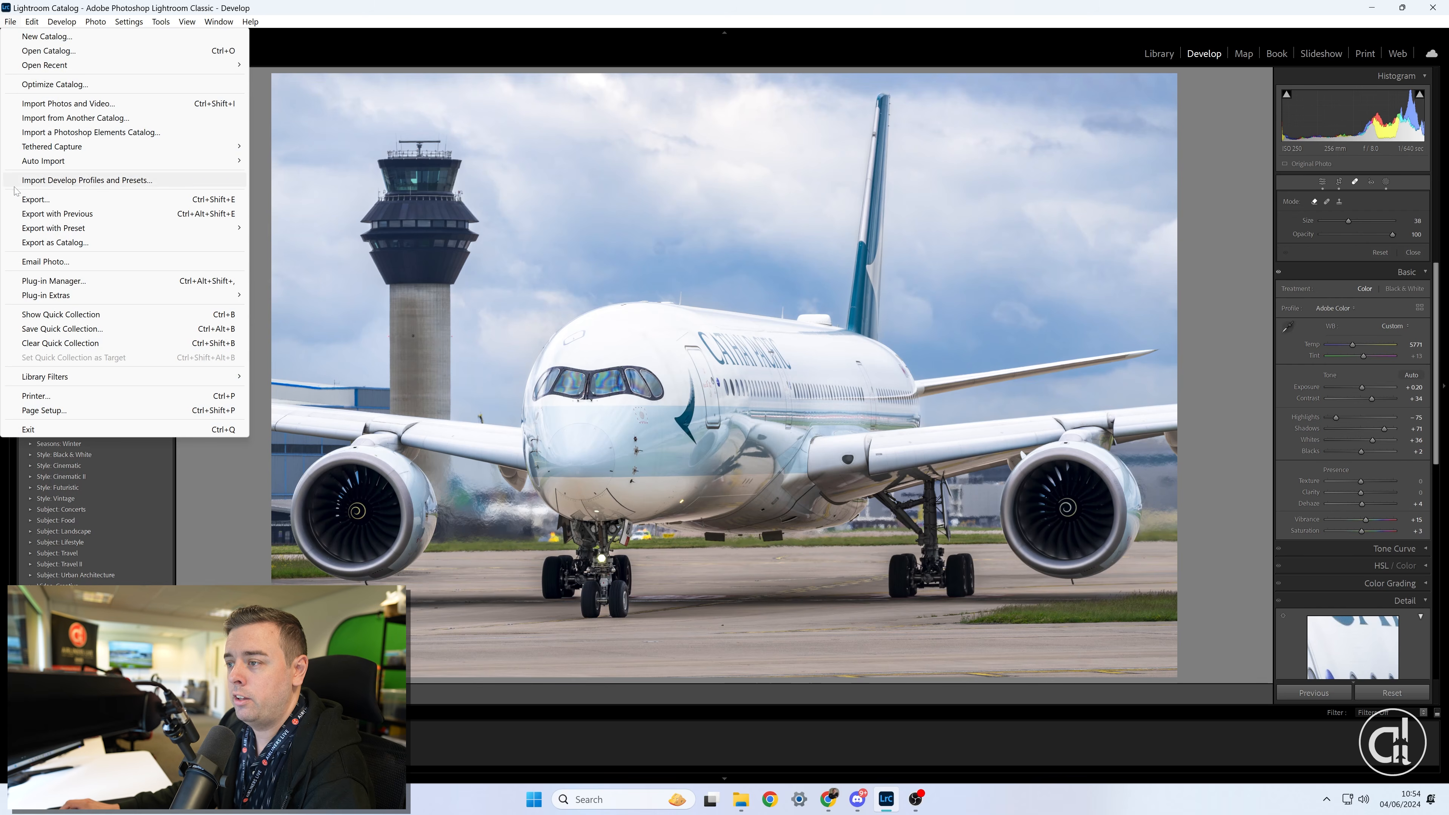
click(27, 206)
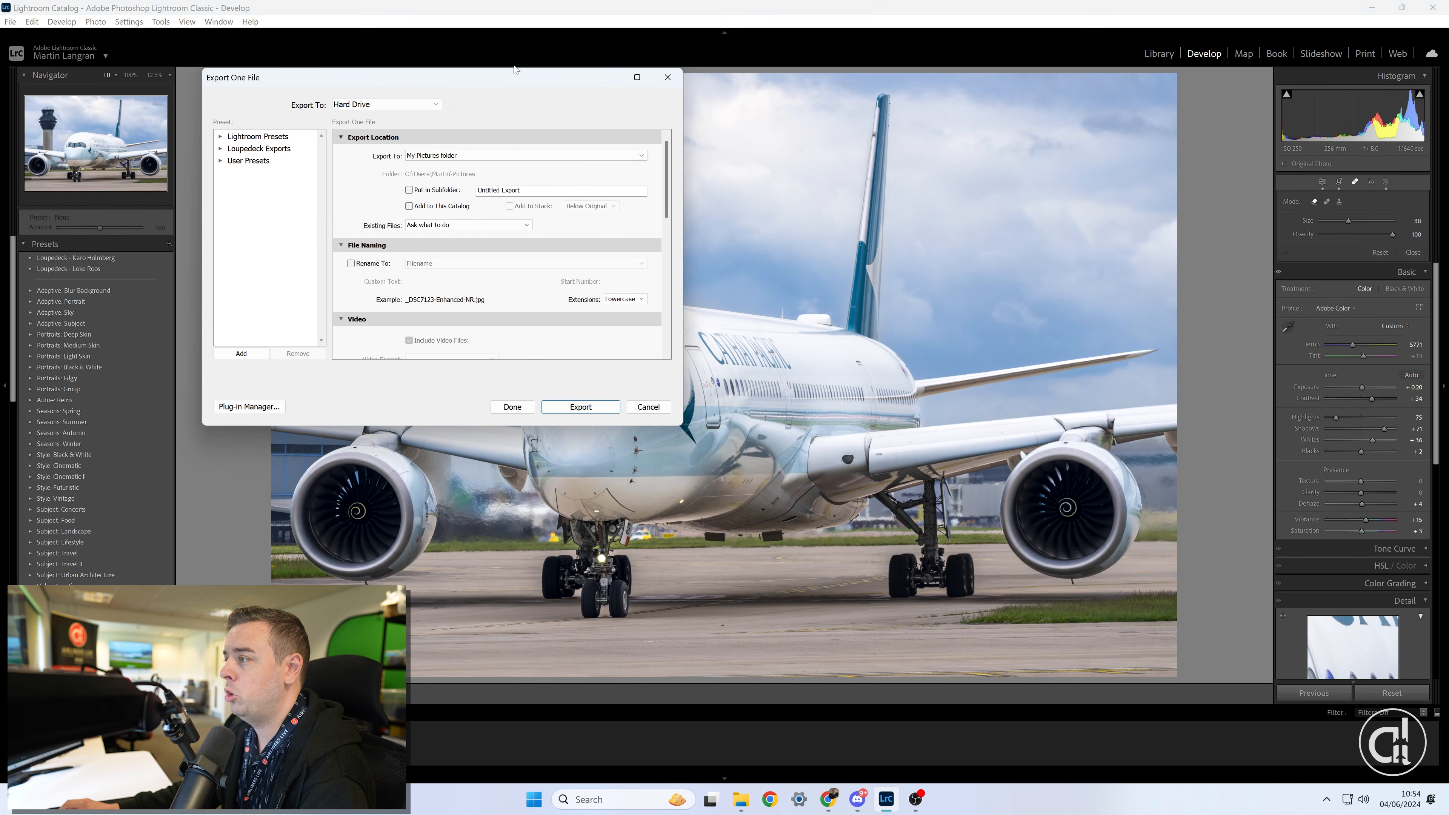
drag(513, 75, 718, 143)
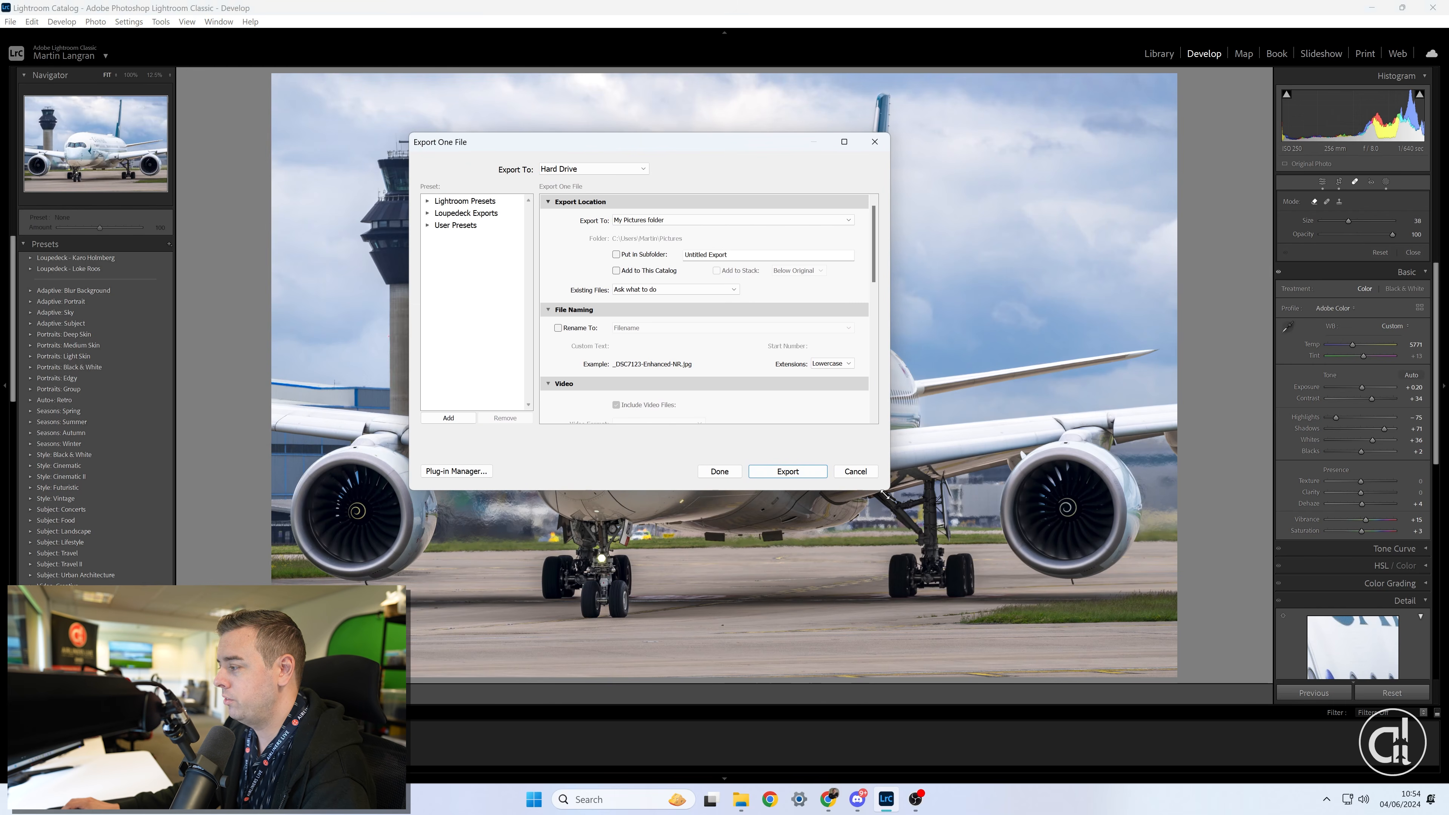
drag(888, 491, 1024, 627)
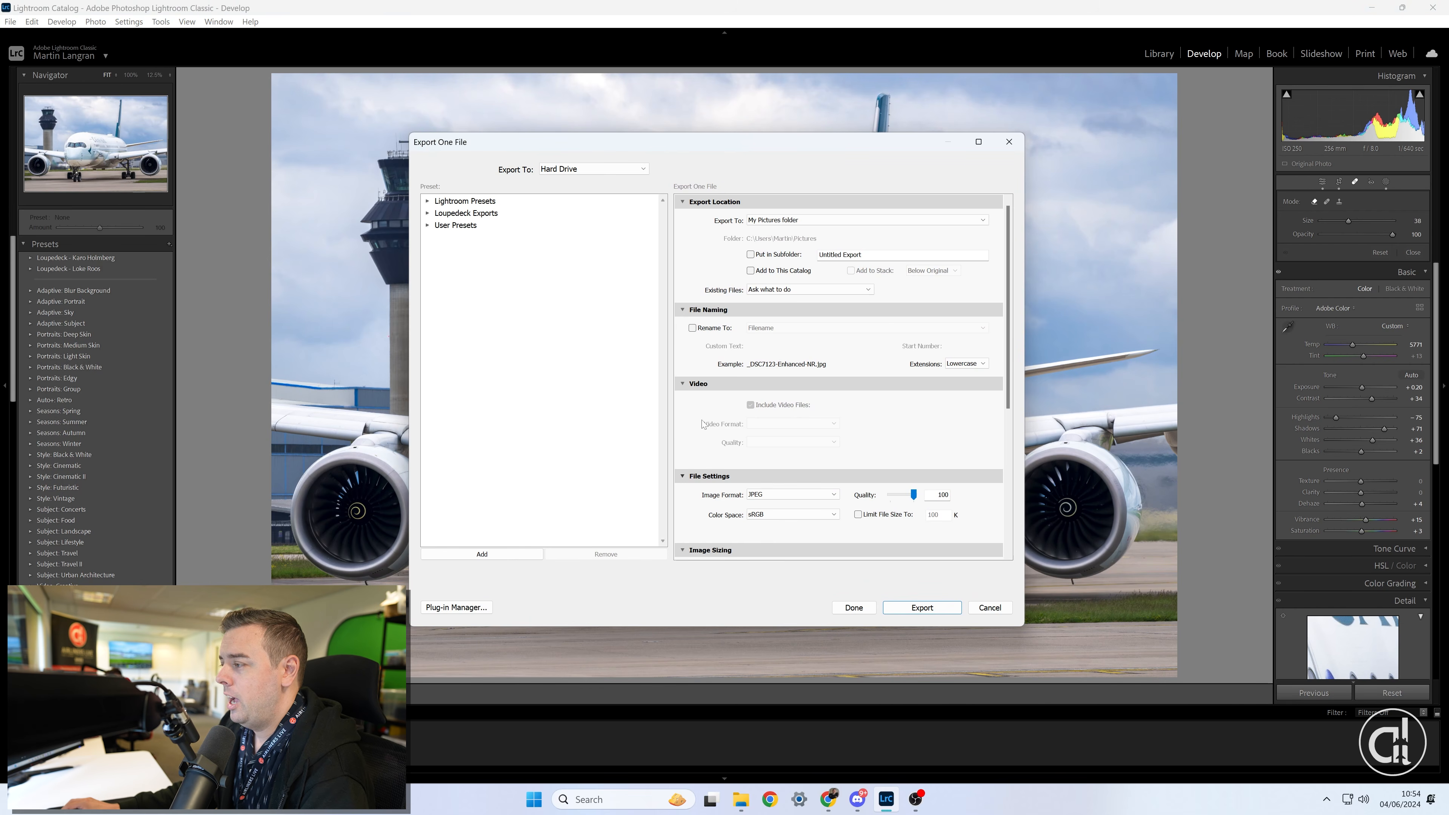
scroll(703, 423, down, 5)
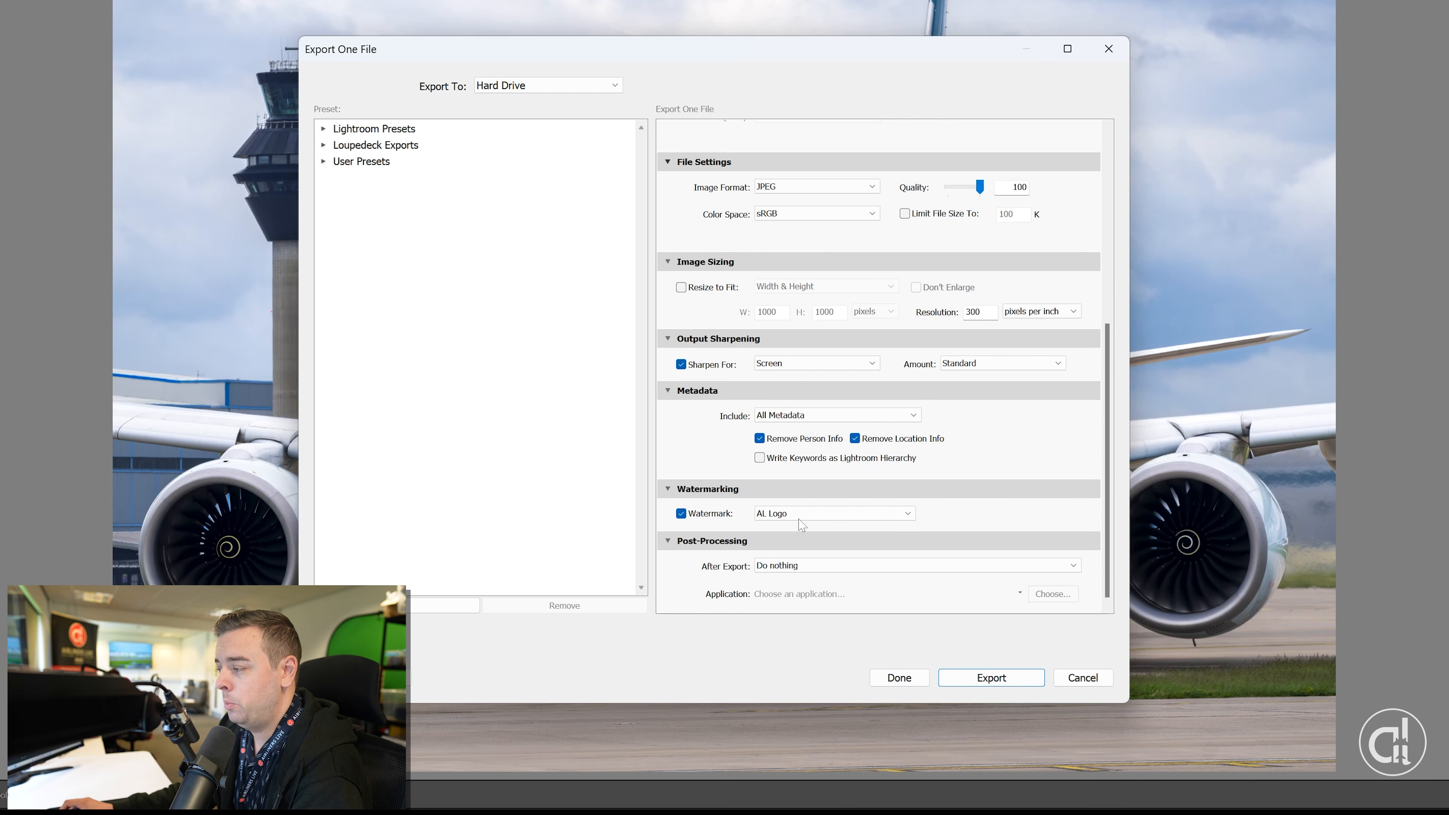
click(989, 679)
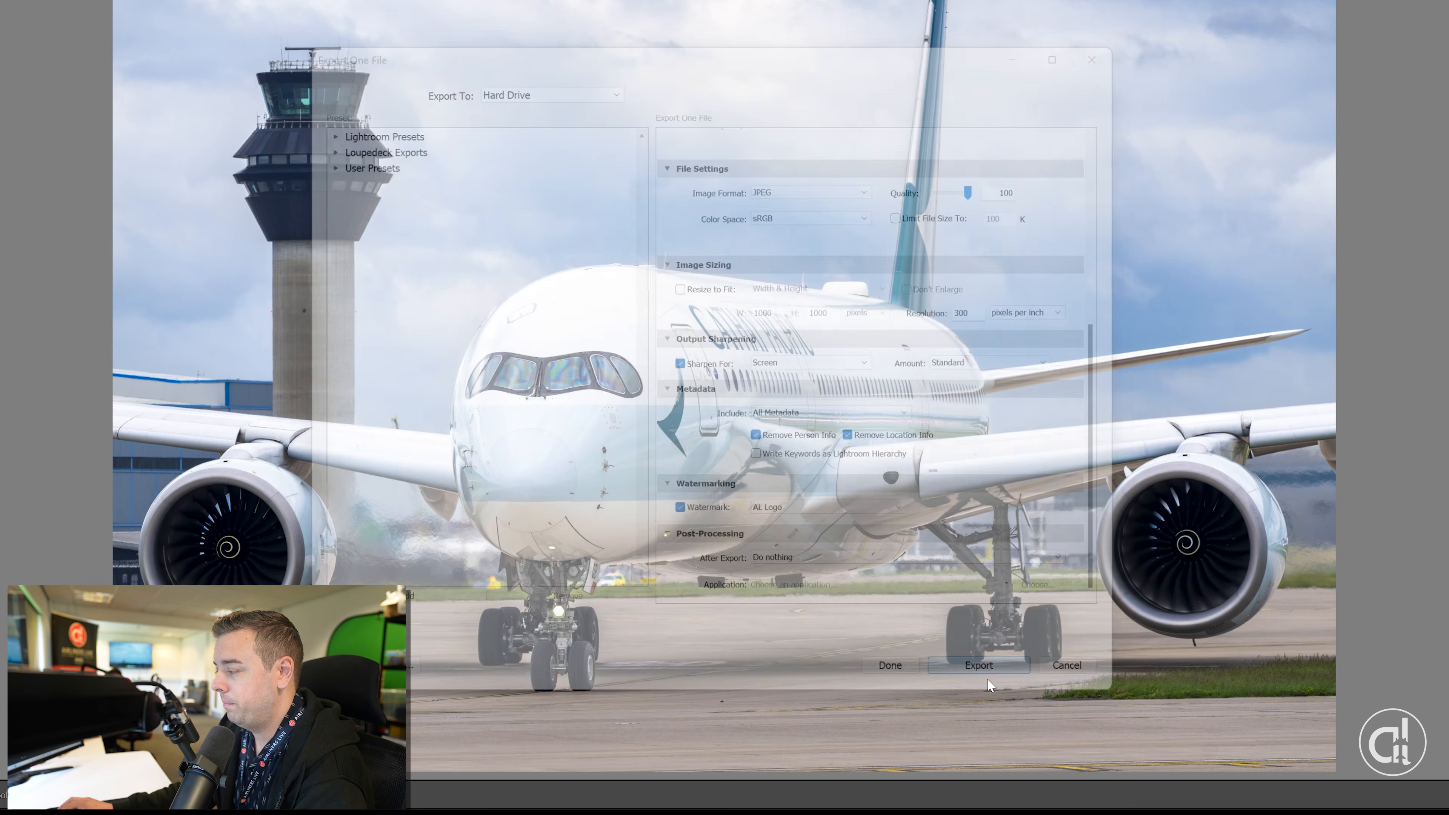